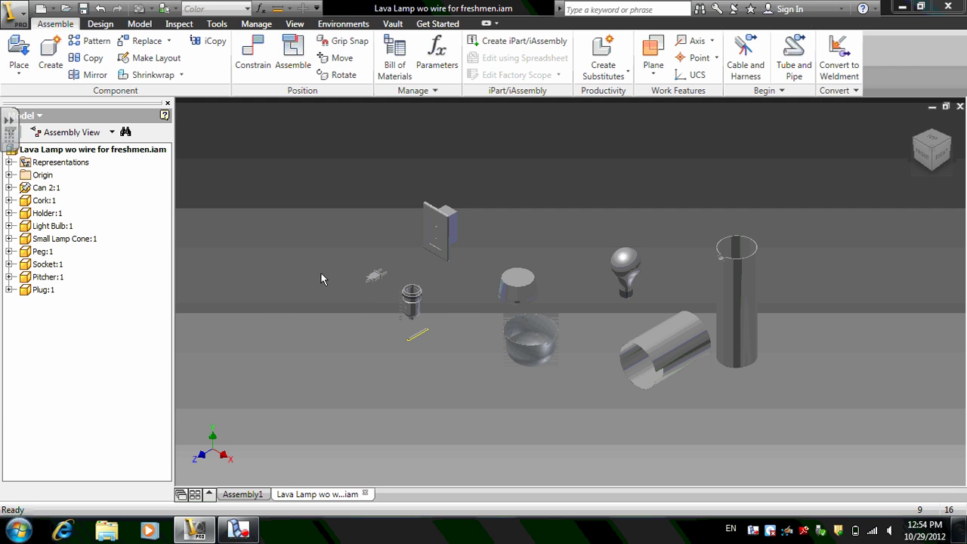
Place one Wire.ipt from the Lava Lamp Project folder into the assembly and move the coil down, clear of the other parts
{"action": "left_click", "coordinate": [19, 54]}
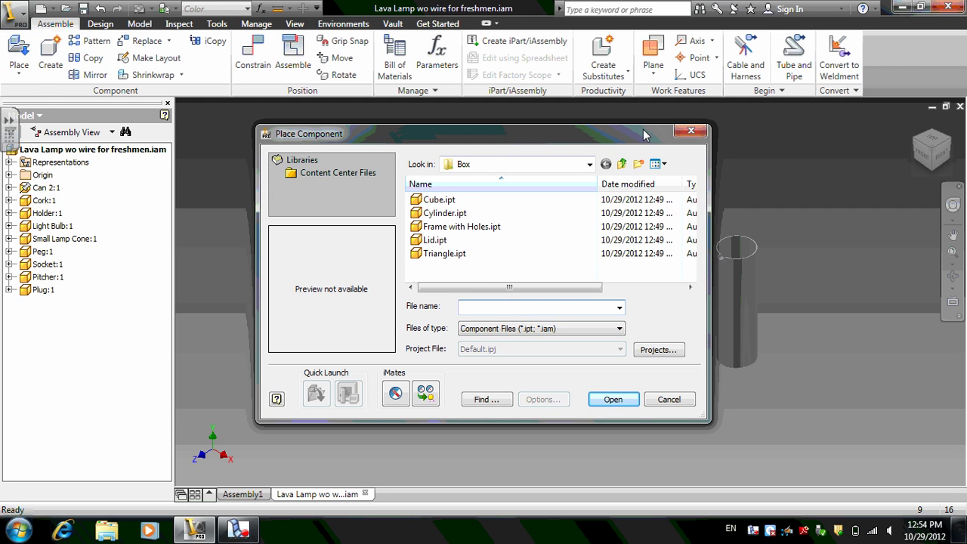
{"action": "left_click_drag", "start_coordinate": [644, 134], "coordinate": [720, 472]}
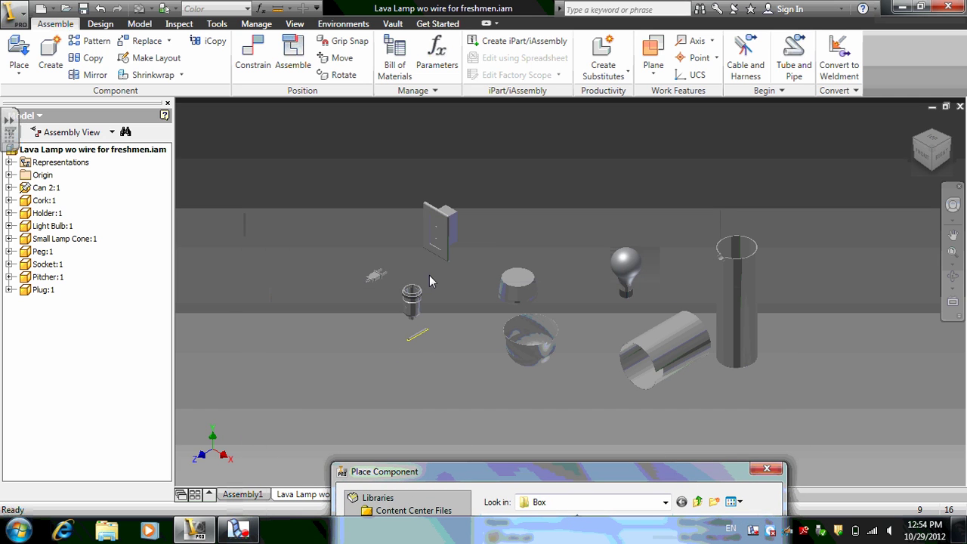
{"action": "left_click_drag", "start_coordinate": [496, 475], "coordinate": [419, 122]}
{"action": "left_click", "coordinate": [588, 149]}
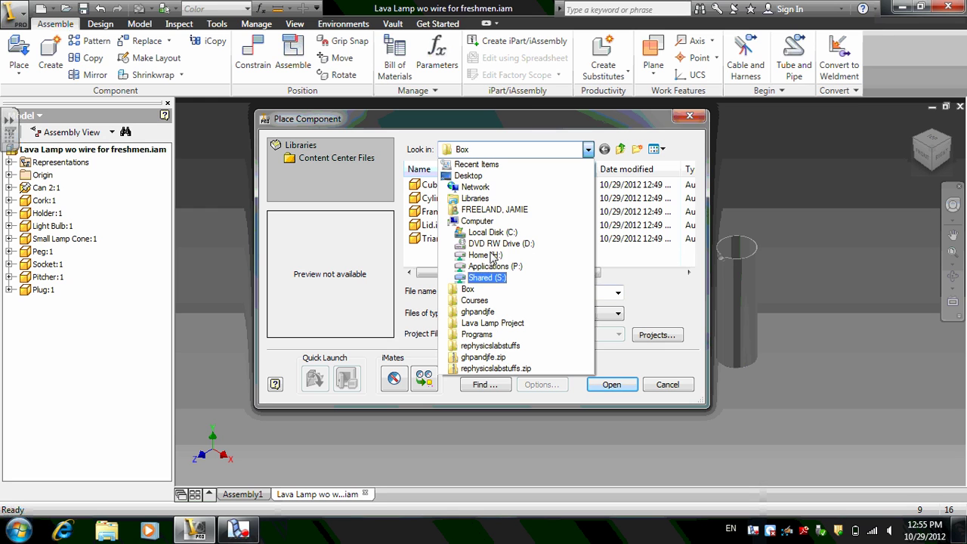
{"action": "left_click", "coordinate": [495, 323]}
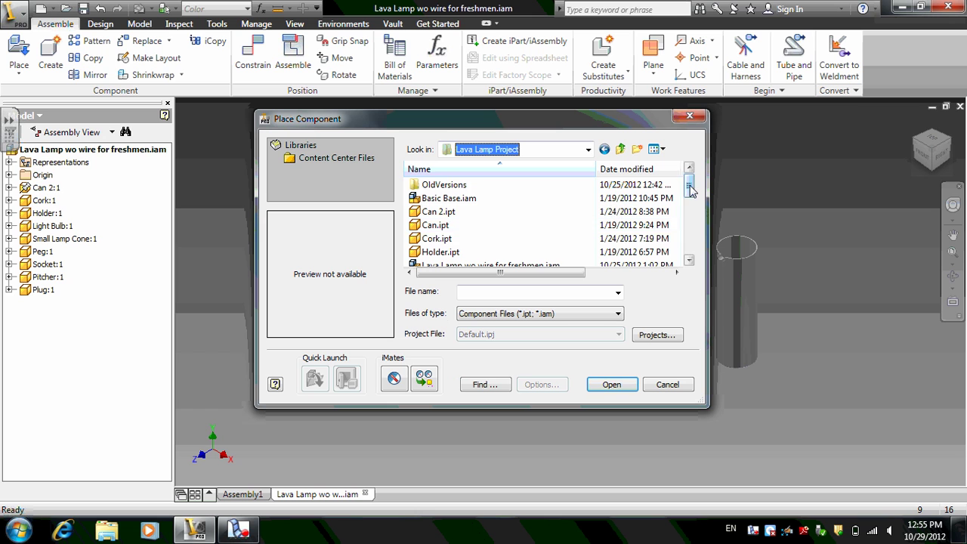
{"action": "left_click_drag", "start_coordinate": [689, 187], "coordinate": [693, 261]}
{"action": "left_click", "coordinate": [454, 252]}
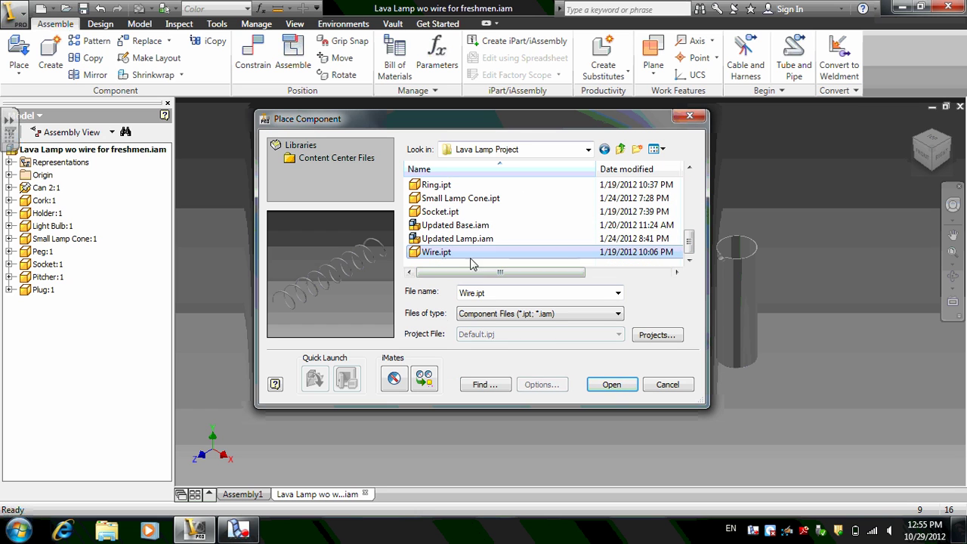
{"action": "left_click", "coordinate": [611, 384]}
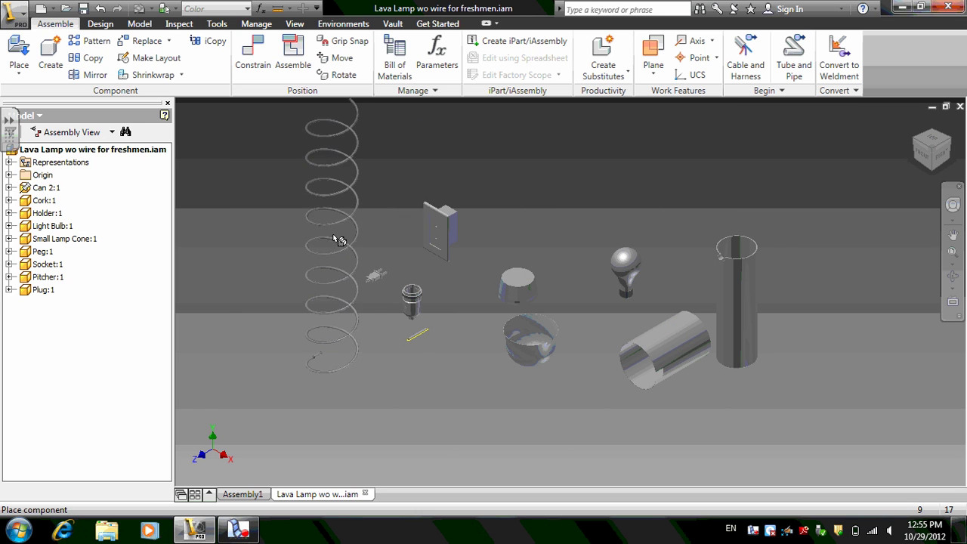
{"action": "left_click", "coordinate": [336, 240]}
{"action": "key", "text": "Escape"}
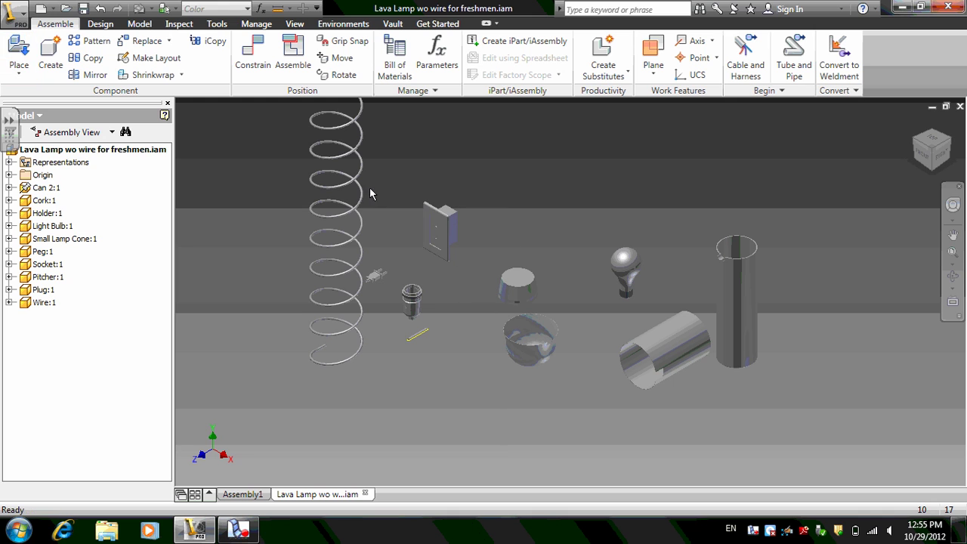
{"action": "left_click_drag", "start_coordinate": [364, 246], "coordinate": [337, 274]}
{"action": "left_click", "coordinate": [391, 239]}
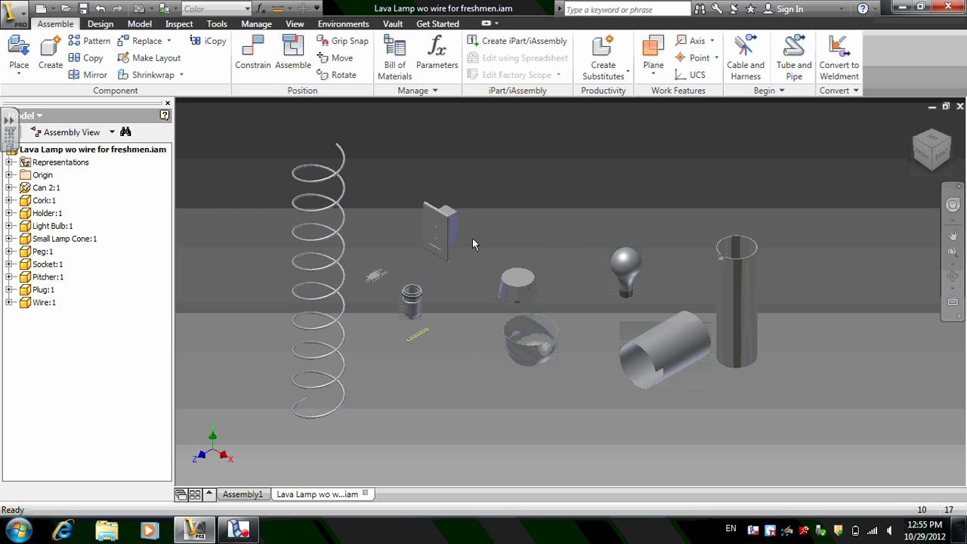
Remove the grounding from the Can 2 component and ground the Light Bulb component instead
{"action": "right_click", "coordinate": [668, 346]}
{"action": "key", "text": "Escape"}
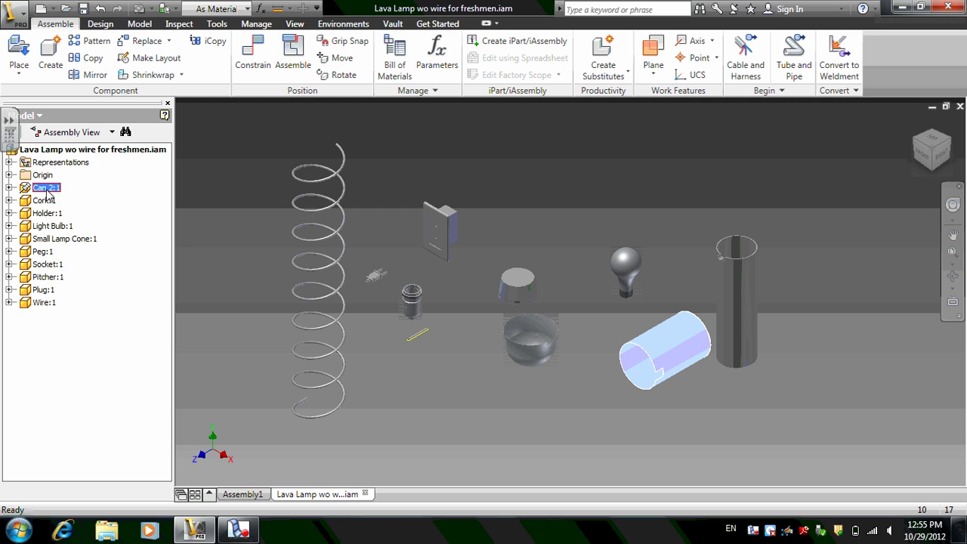
{"action": "right_click", "coordinate": [46, 189]}
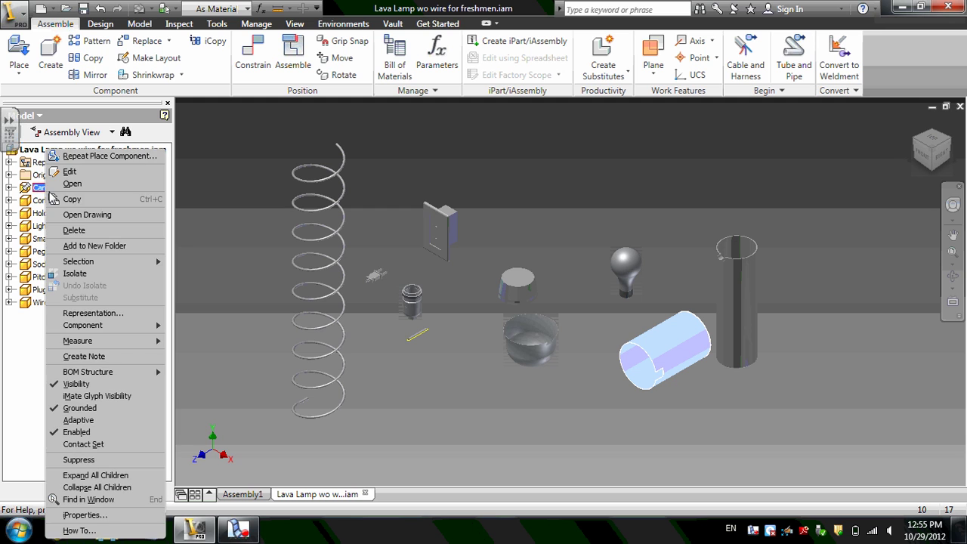
{"action": "left_click", "coordinate": [111, 411]}
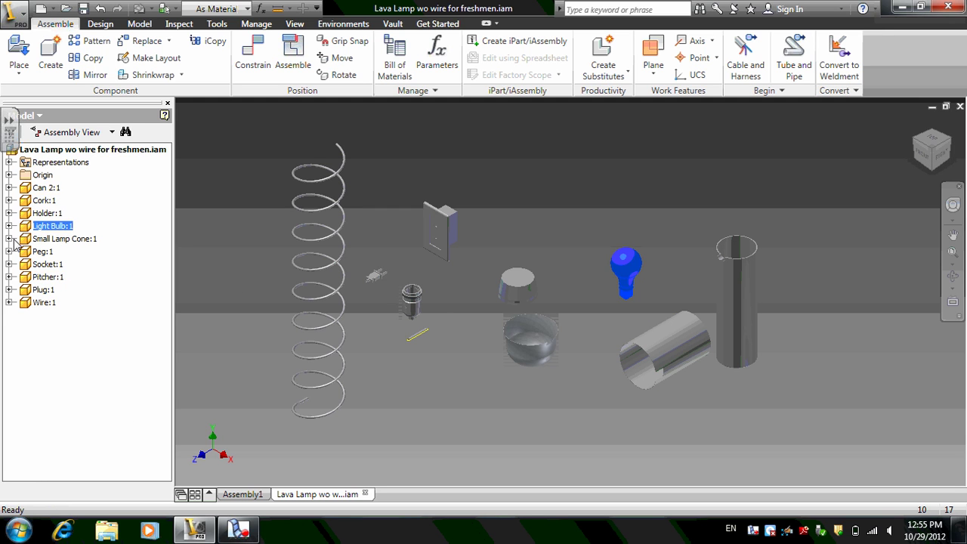
{"action": "right_click", "coordinate": [46, 226]}
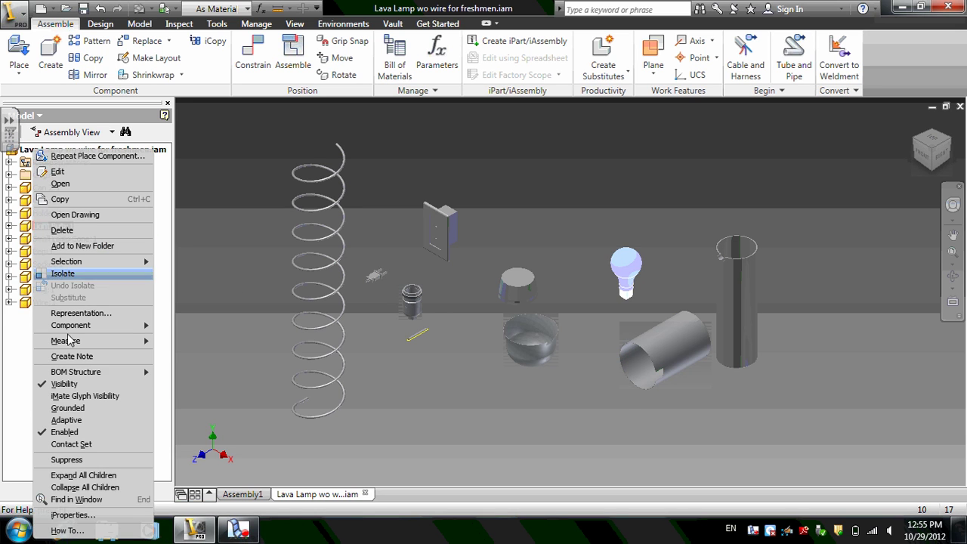
{"action": "left_click", "coordinate": [78, 408]}
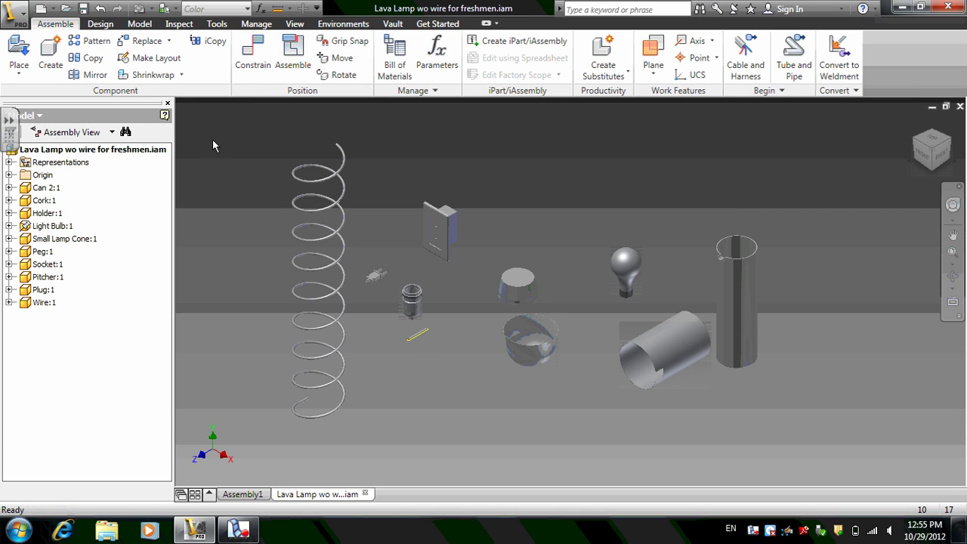
Start an Insert constraint and choose the circular edge in the socket's opening as the first selection
{"action": "left_click", "coordinate": [254, 61]}
{"action": "left_click", "coordinate": [292, 218]}
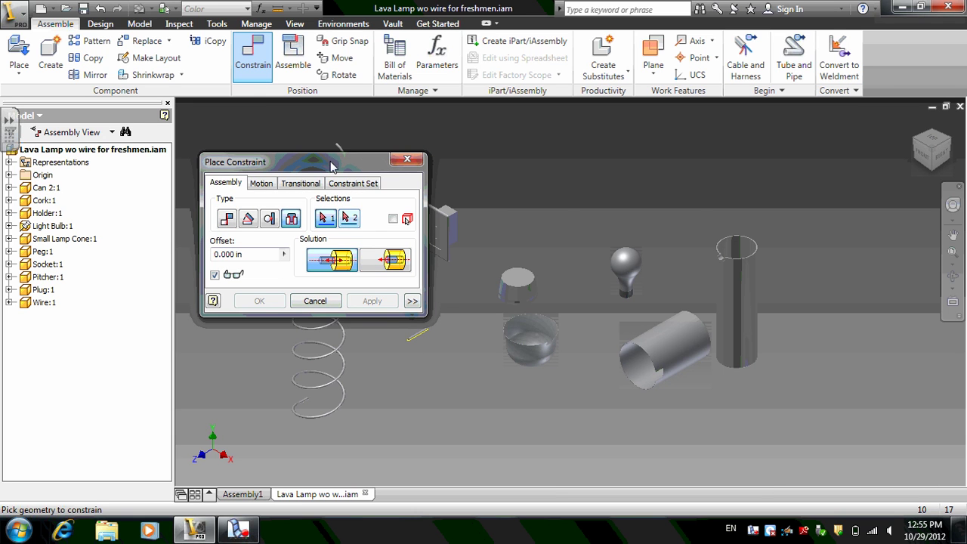
{"action": "left_click_drag", "start_coordinate": [331, 167], "coordinate": [574, 396]}
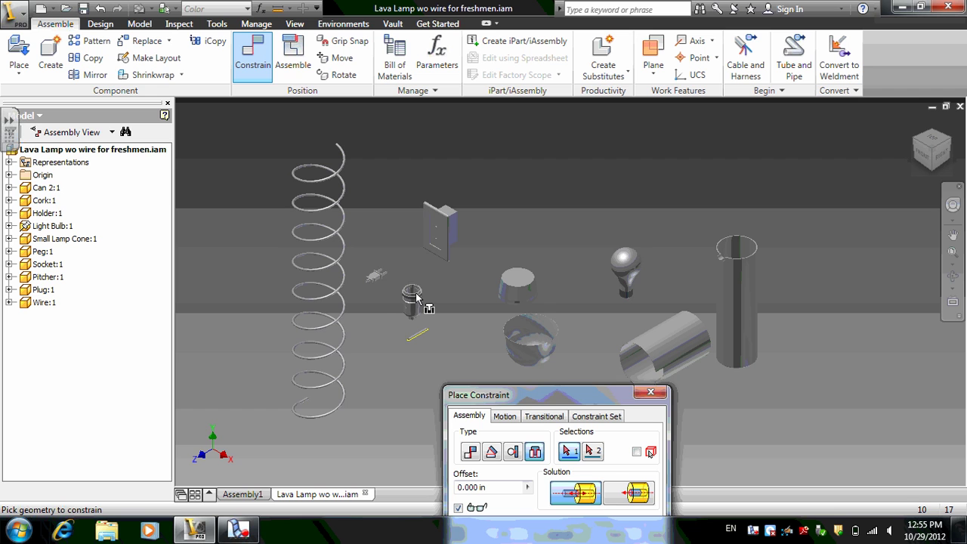
{"action": "scroll", "coordinate": [412, 296], "scroll_direction": "up", "scroll_amount": 6}
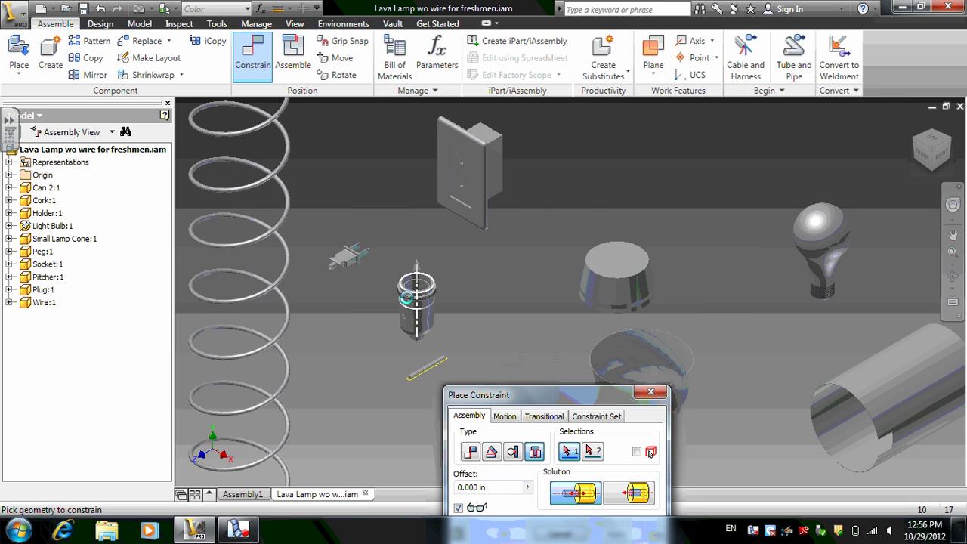
{"action": "left_click", "coordinate": [447, 301]}
{"action": "scroll", "coordinate": [447, 297], "scroll_direction": "down", "scroll_amount": 6}
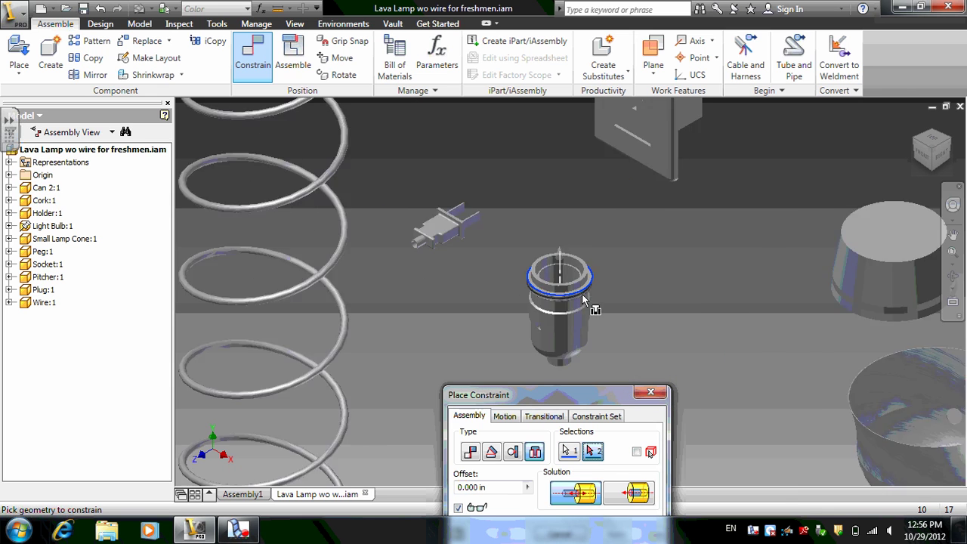
{"action": "middle_click_drag", "start_coordinate": [879, 273], "coordinate": [574, 272]}
{"action": "scroll", "coordinate": [279, 281], "scroll_direction": "up", "scroll_amount": 5}
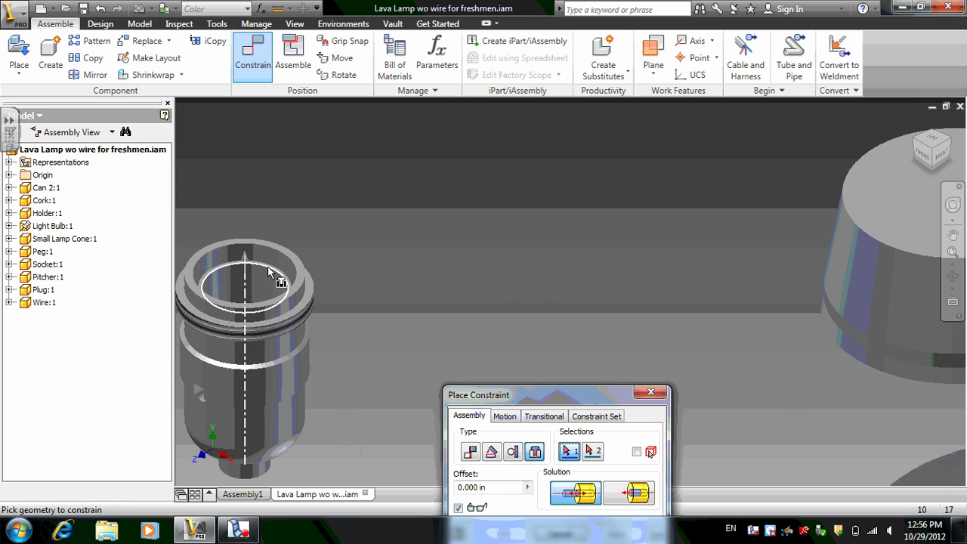
{"action": "scroll", "coordinate": [466, 310], "scroll_direction": "down", "scroll_amount": 2}
{"action": "scroll", "coordinate": [467, 306], "scroll_direction": "down", "scroll_amount": 4}
{"action": "middle_click_drag", "start_coordinate": [679, 327], "coordinate": [518, 321]}
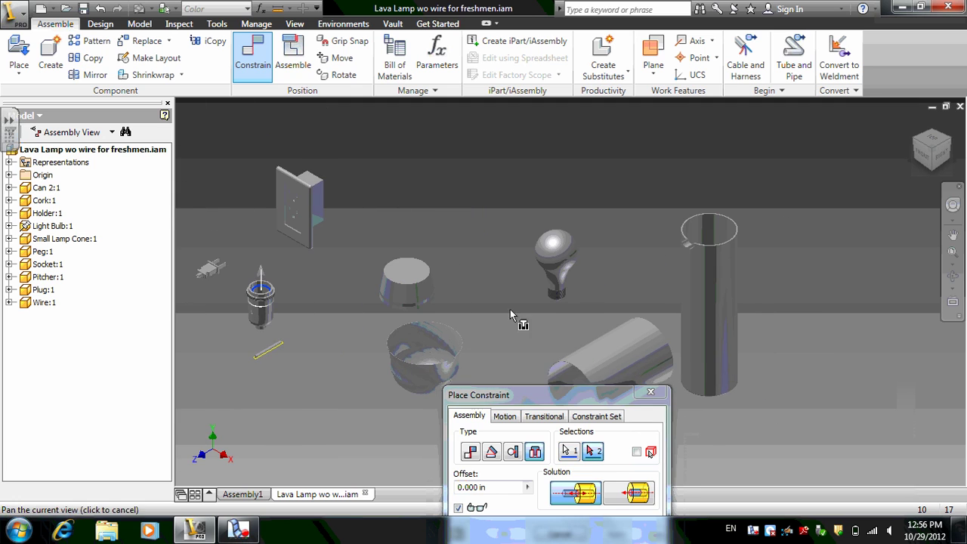
{"action": "left_click", "coordinate": [577, 455]}
{"action": "left_click", "coordinate": [593, 451]}
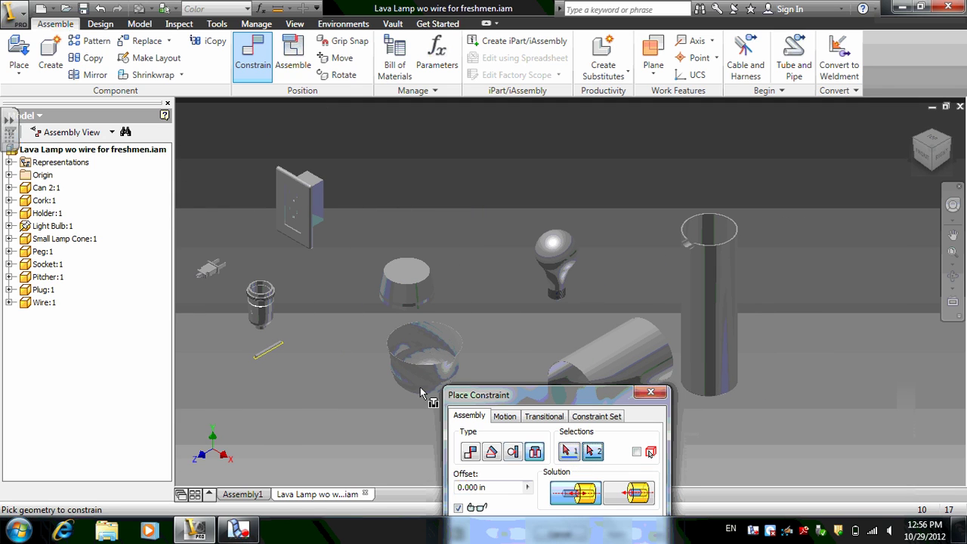
{"action": "left_click", "coordinate": [576, 453]}
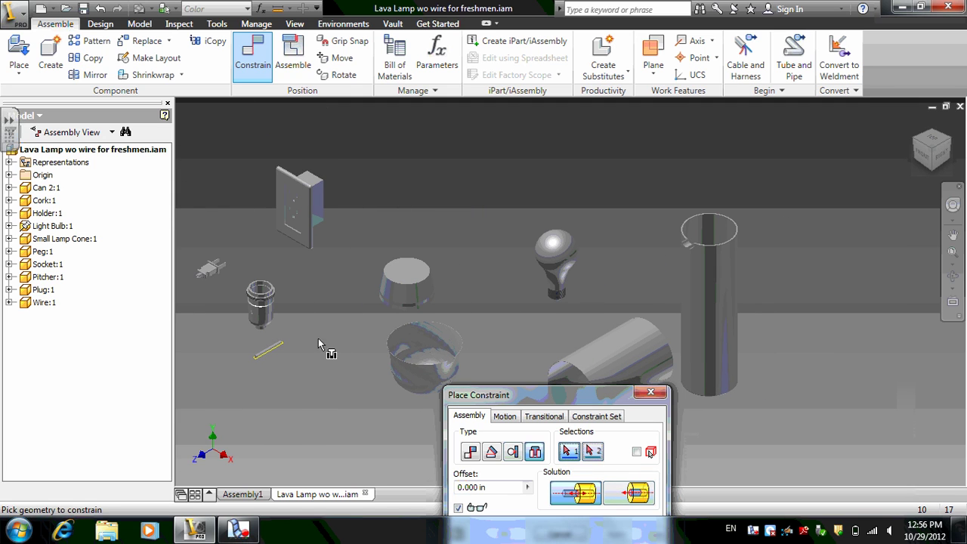
{"action": "left_click", "coordinate": [265, 292]}
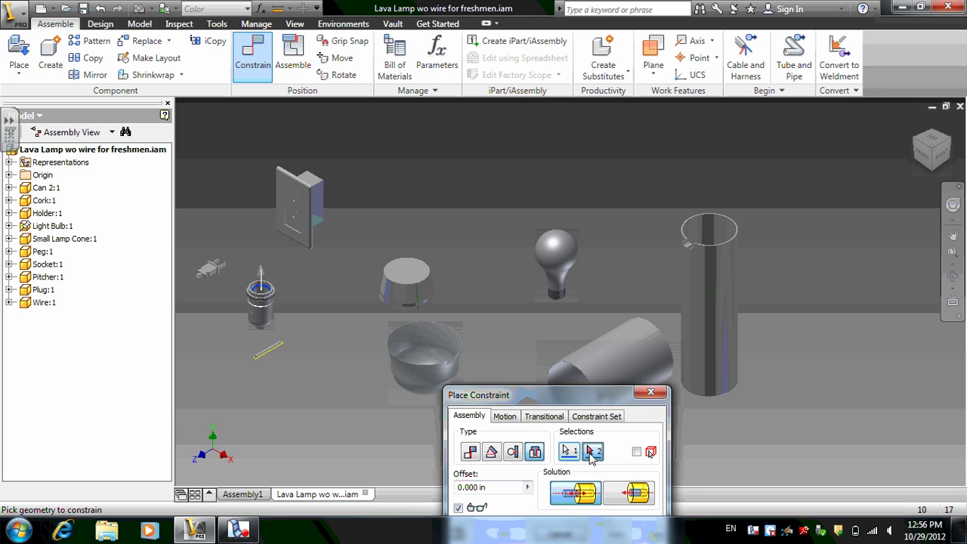
Choose the circular edge above the light bulb's threads as the second selection and apply the Insert constraint with a 0.000 in offset
{"action": "scroll", "coordinate": [558, 311], "scroll_direction": "up", "scroll_amount": 5}
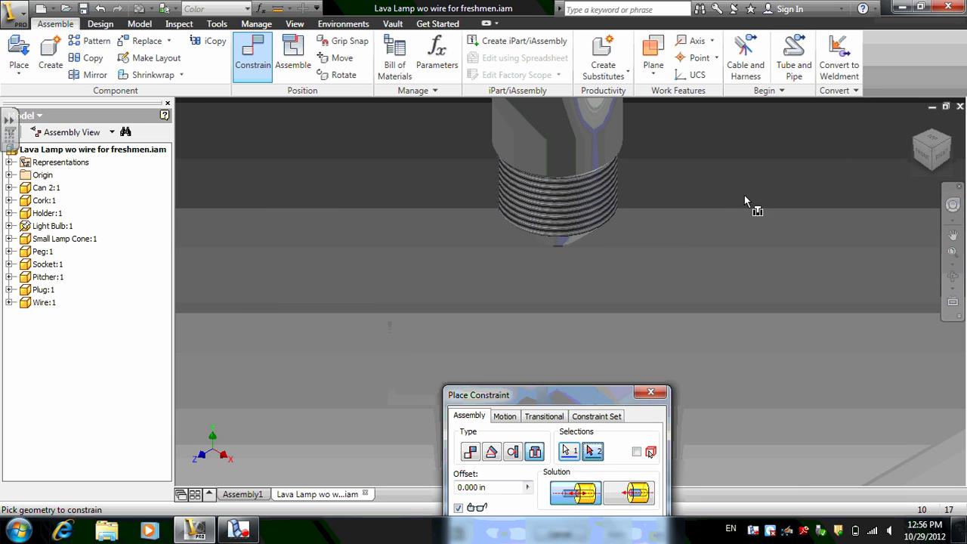
{"action": "left_click", "coordinate": [954, 205]}
{"action": "mouse_move", "coordinate": [452, 219]}
{"action": "left_mouse_down"}
{"action": "mouse_move", "coordinate": [421, 216]}
{"action": "mouse_move", "coordinate": [465, 210]}
{"action": "left_mouse_up"}
{"action": "left_click", "coordinate": [493, 161]}
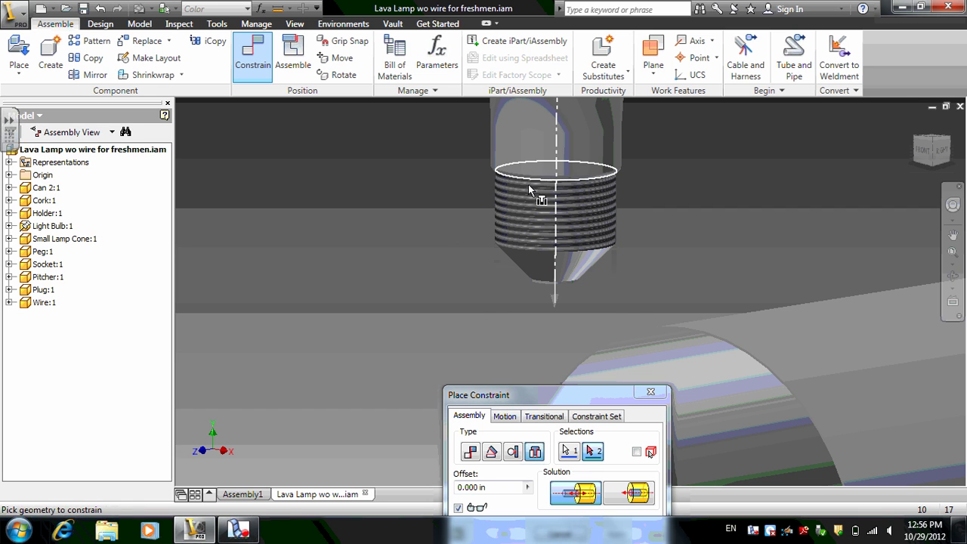
{"action": "left_click", "coordinate": [530, 187]}
{"action": "scroll", "coordinate": [522, 209], "scroll_direction": "down", "scroll_amount": 5}
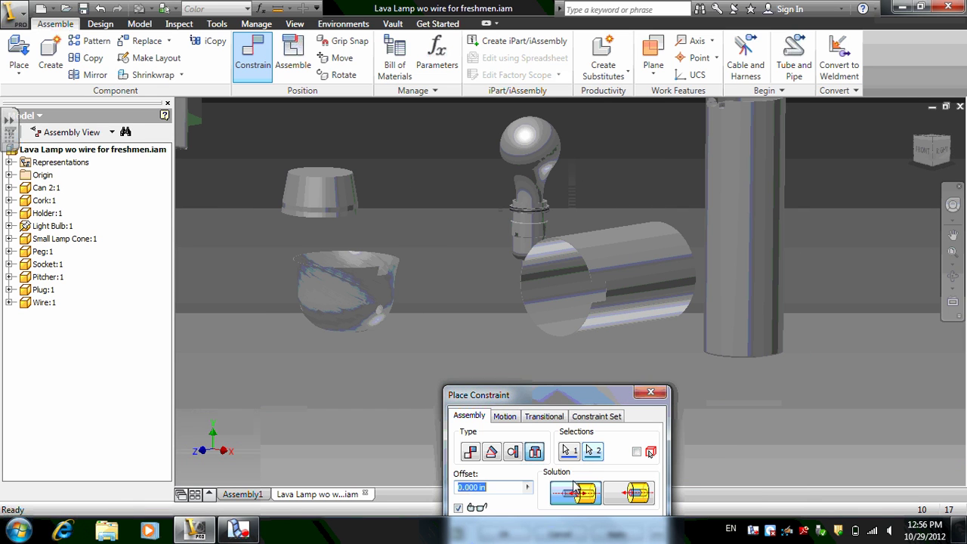
{"action": "left_click_drag", "start_coordinate": [527, 399], "coordinate": [359, 246]}
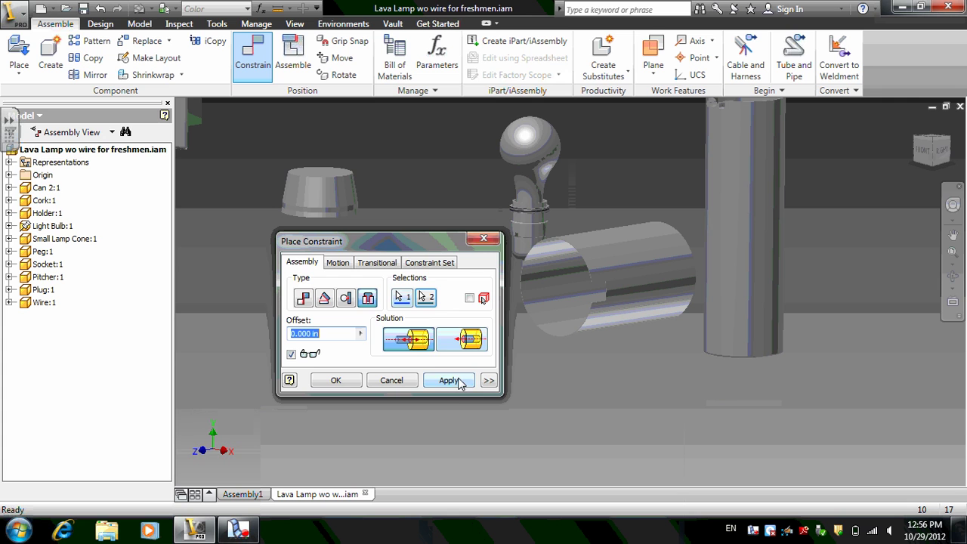
{"action": "left_click", "coordinate": [447, 381]}
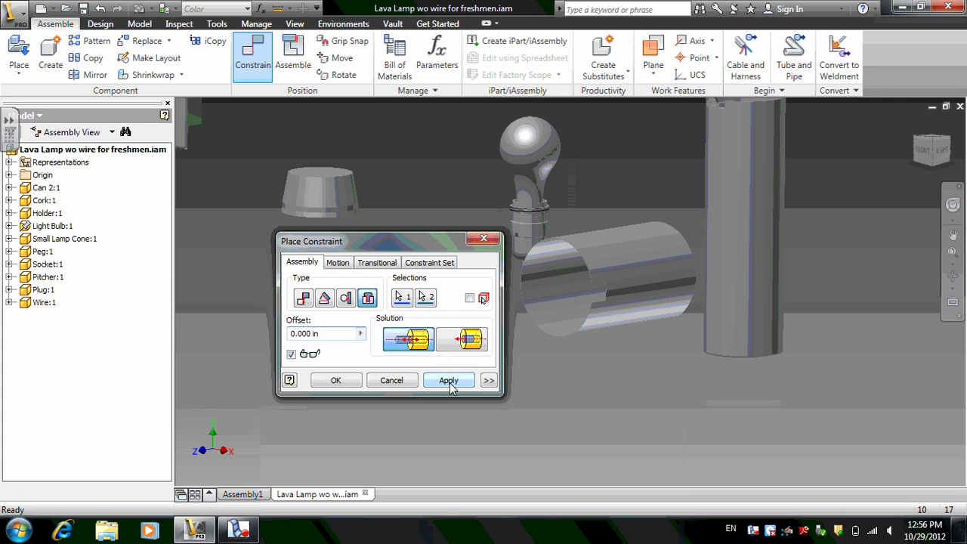
{"action": "left_click", "coordinate": [392, 381]}
Return to the home view and examine the bulb with its socket, and the peg with its work plane up close
{"action": "left_click", "coordinate": [914, 123]}
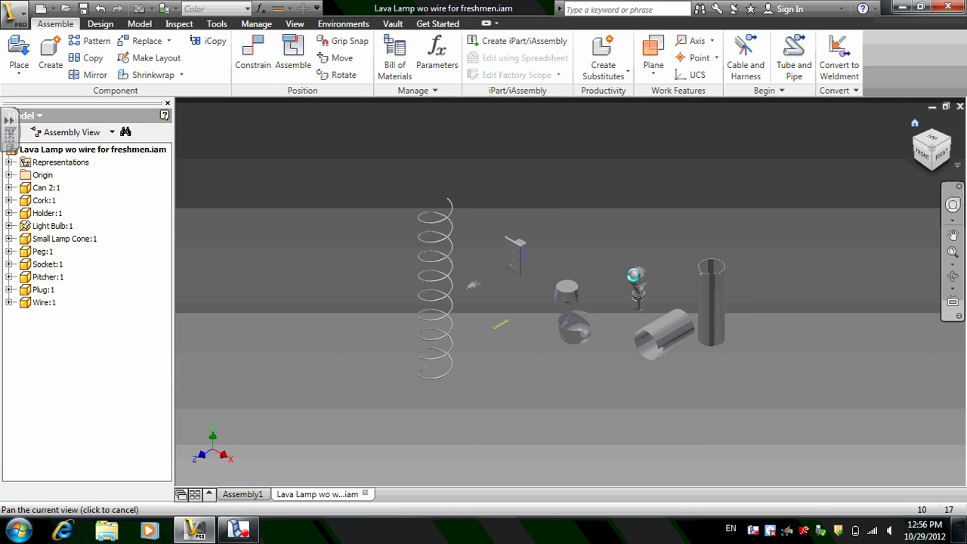
{"action": "scroll", "coordinate": [533, 300], "scroll_direction": "down", "scroll_amount": 5}
{"action": "scroll", "coordinate": [727, 315], "scroll_direction": "up", "scroll_amount": 5}
{"action": "middle_click_drag", "start_coordinate": [736, 315], "coordinate": [633, 296]}
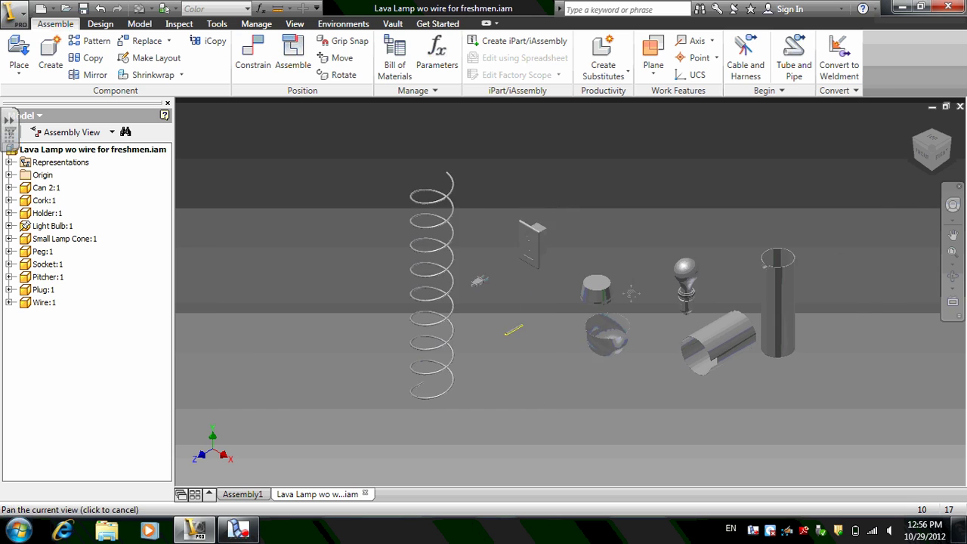
{"action": "scroll", "coordinate": [635, 295], "scroll_direction": "down", "scroll_amount": 3}
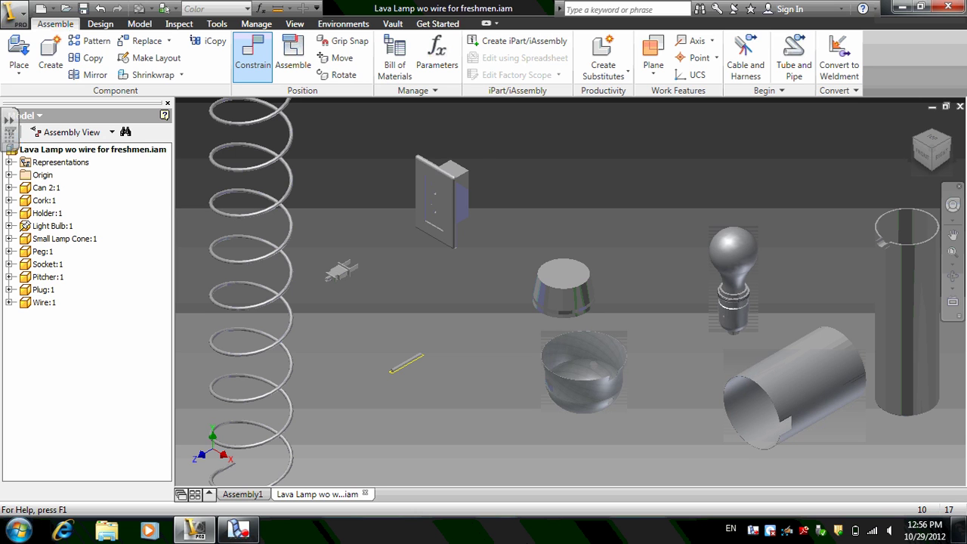
{"action": "key", "text": "Escape"}
{"action": "scroll", "coordinate": [396, 368], "scroll_direction": "down", "scroll_amount": 10}
{"action": "scroll", "coordinate": [396, 368], "scroll_direction": "up", "scroll_amount": 4}
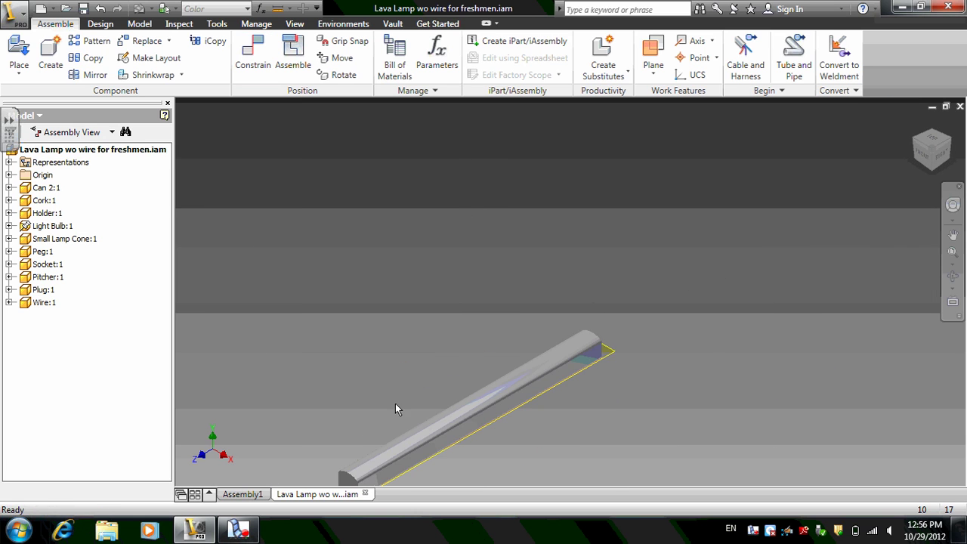
{"action": "middle_click_drag", "start_coordinate": [395, 403], "coordinate": [404, 301]}
Move the unconstrained peg with its work plane farther to the right across the open space
{"action": "left_click", "coordinate": [349, 399]}
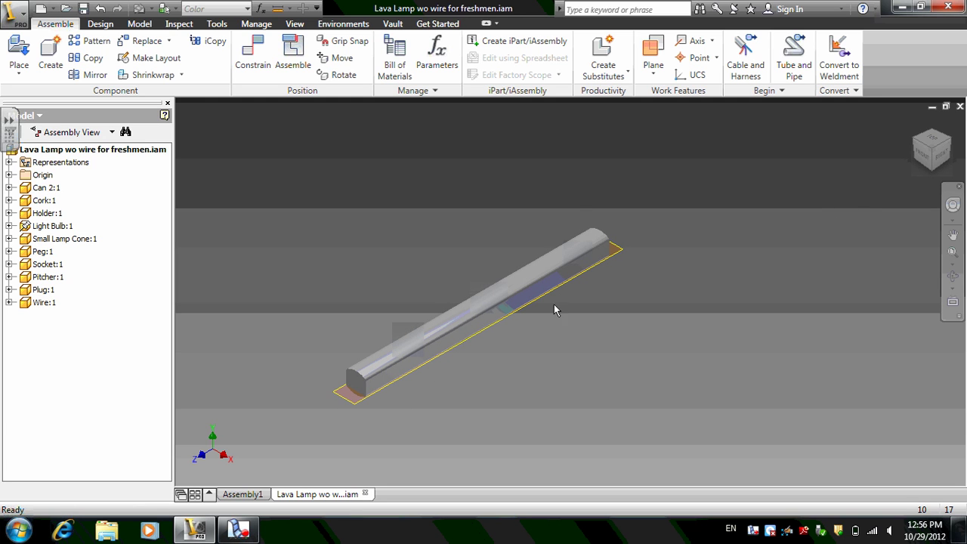
{"action": "mouse_move", "coordinate": [348, 382]}
{"action": "left_mouse_down"}
{"action": "mouse_move", "coordinate": [449, 309]}
{"action": "mouse_move", "coordinate": [325, 362]}
{"action": "mouse_move", "coordinate": [338, 368]}
{"action": "left_mouse_up"}
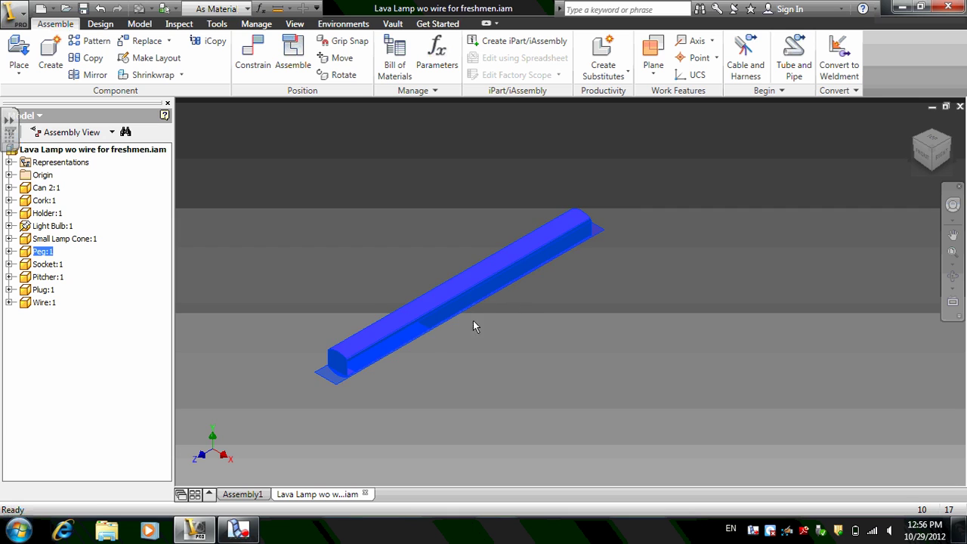
{"action": "left_click_drag", "start_coordinate": [467, 310], "coordinate": [603, 367]}
{"action": "left_click", "coordinate": [603, 368]}
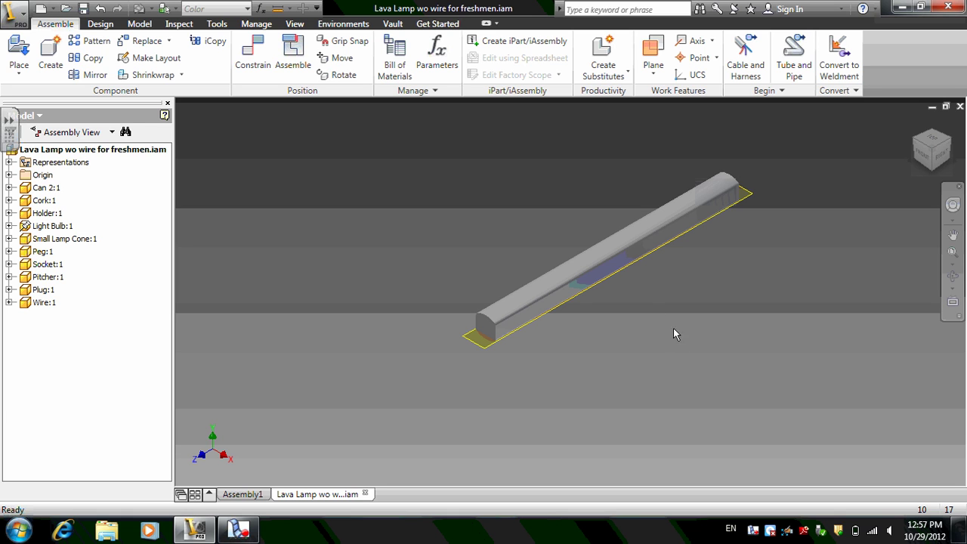
{"action": "left_click_drag", "start_coordinate": [528, 302], "coordinate": [674, 331]}
{"action": "left_click", "coordinate": [535, 313]}
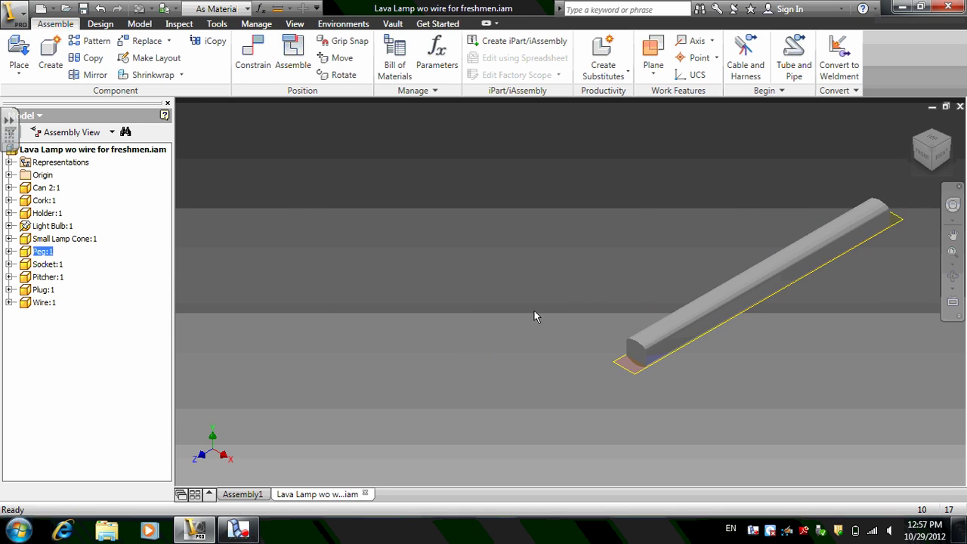
Move the loose peg with its work plane across the open space to beside the light bulb's holder
{"action": "scroll", "coordinate": [536, 312], "scroll_direction": "up", "scroll_amount": 6}
{"action": "scroll", "coordinate": [584, 305], "scroll_direction": "up", "scroll_amount": 3}
{"action": "left_click_drag", "start_coordinate": [582, 309], "coordinate": [786, 293]}
{"action": "scroll", "coordinate": [784, 291], "scroll_direction": "down", "scroll_amount": 5}
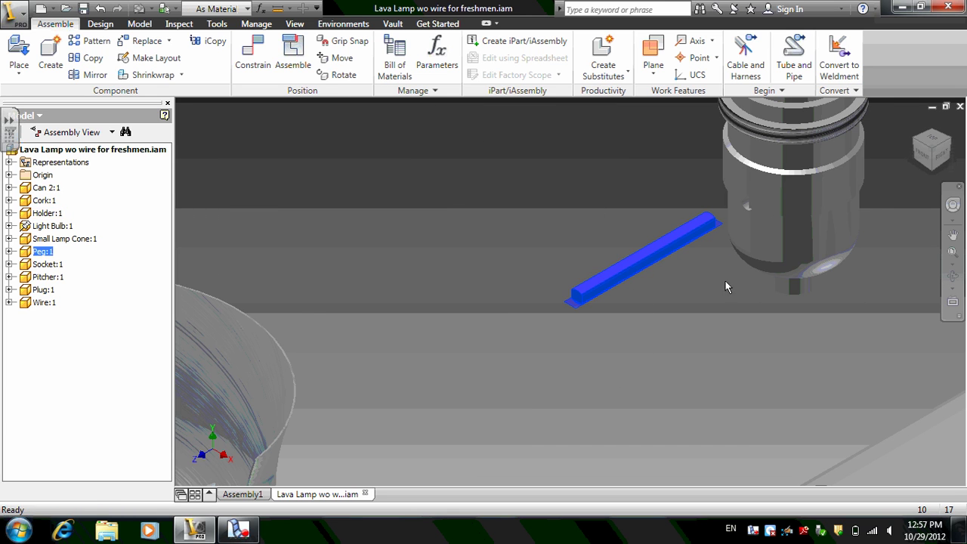
Mate the peg's work plane to the short edge at the small opening in the holder's side with a 0.000 in offset
{"action": "scroll", "coordinate": [597, 238], "scroll_direction": "down", "scroll_amount": 3}
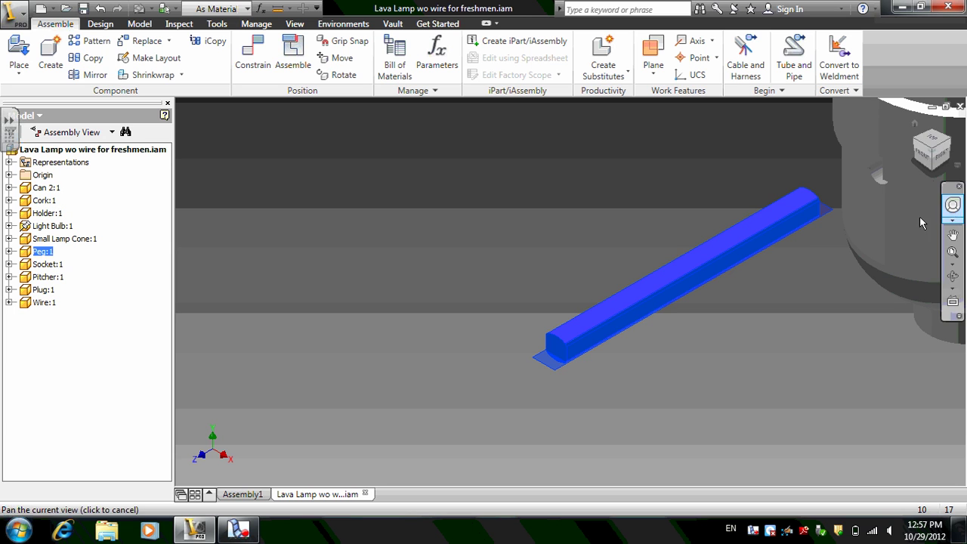
{"action": "left_click", "coordinate": [953, 205]}
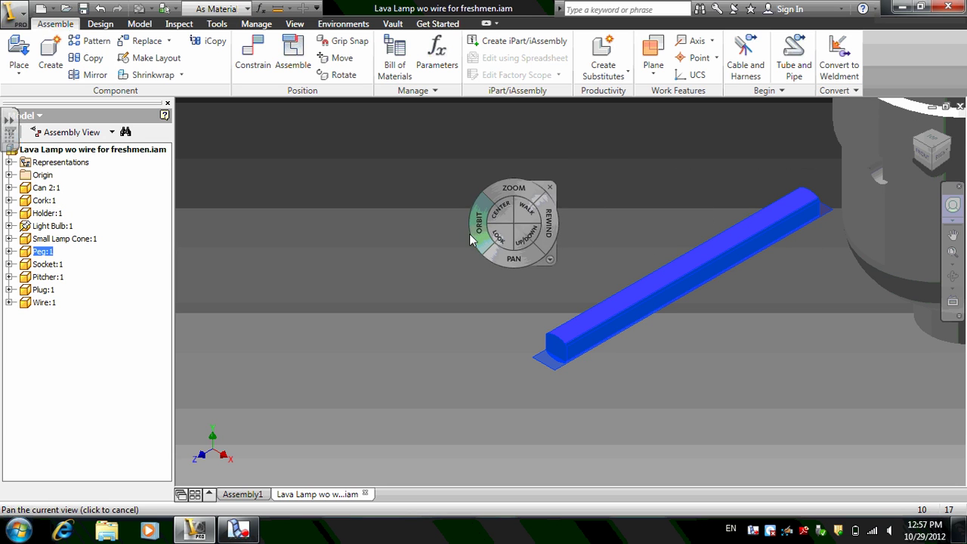
{"action": "left_click_drag", "start_coordinate": [469, 238], "coordinate": [496, 220]}
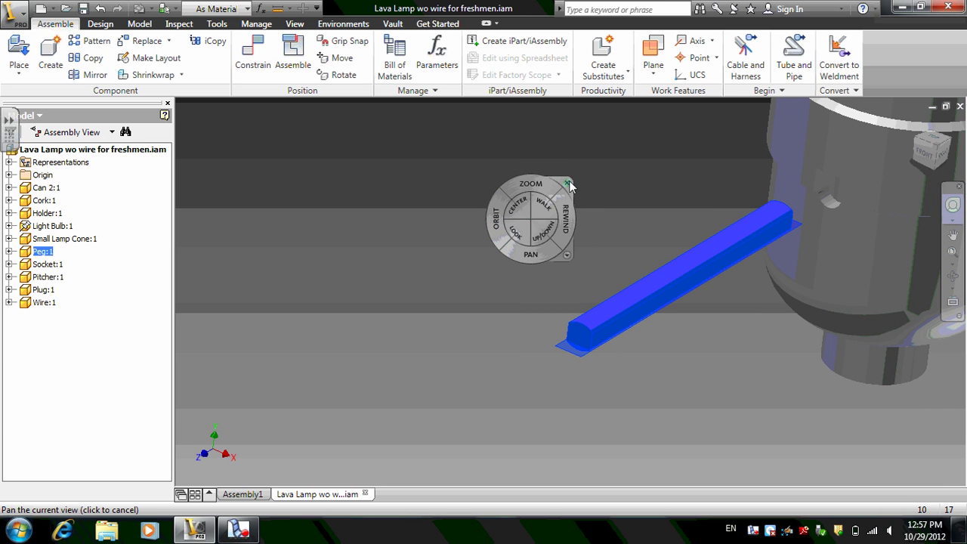
{"action": "left_click", "coordinate": [568, 183]}
{"action": "left_click", "coordinate": [253, 57]}
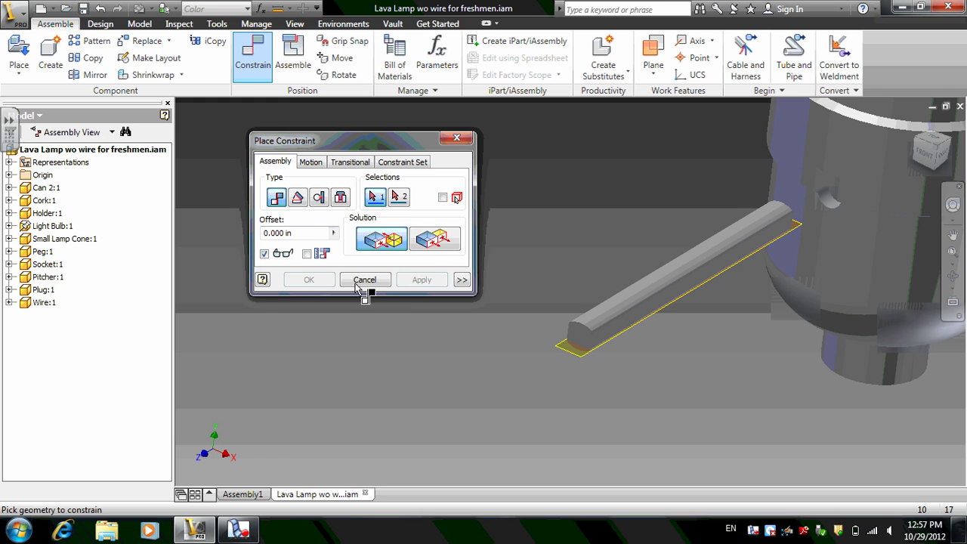
{"action": "left_click", "coordinate": [568, 355]}
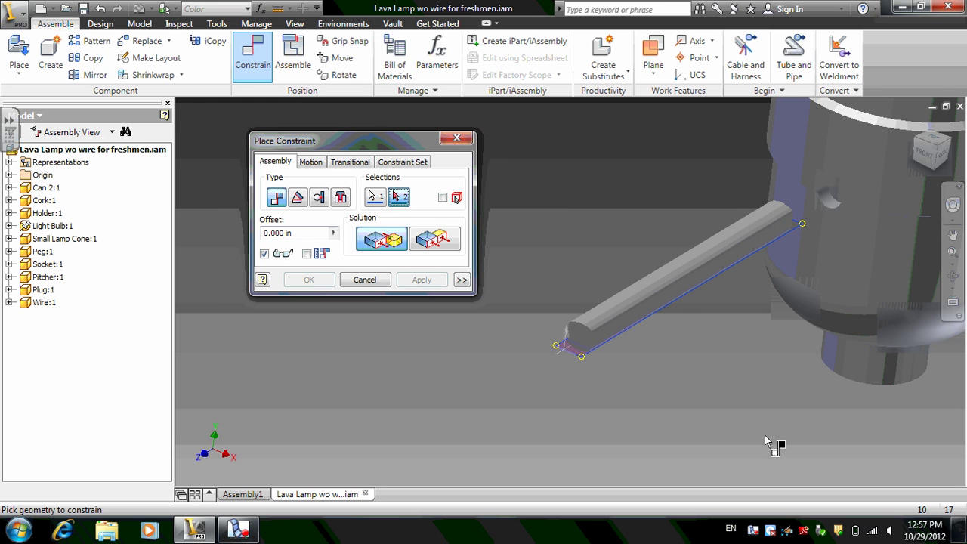
{"action": "left_click", "coordinate": [822, 190]}
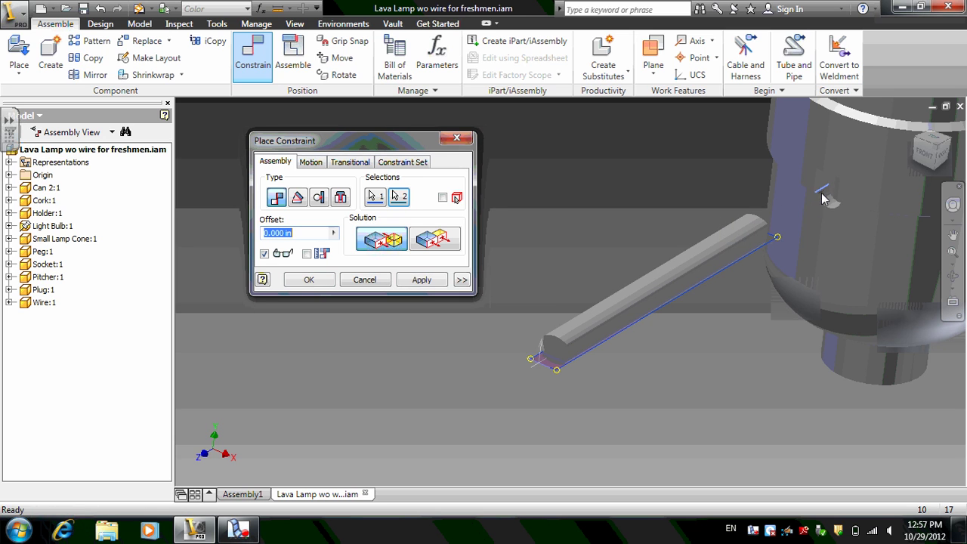
{"action": "left_click", "coordinate": [370, 280]}
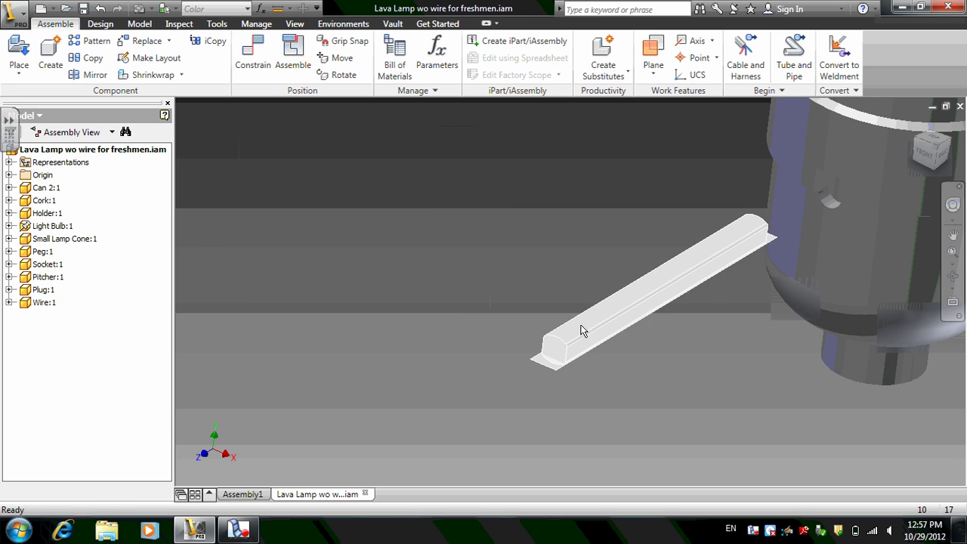
Ground the holder and move the partly constrained peg to test how it shifts relative to the holder
{"action": "left_click_drag", "start_coordinate": [582, 330], "coordinate": [529, 272]}
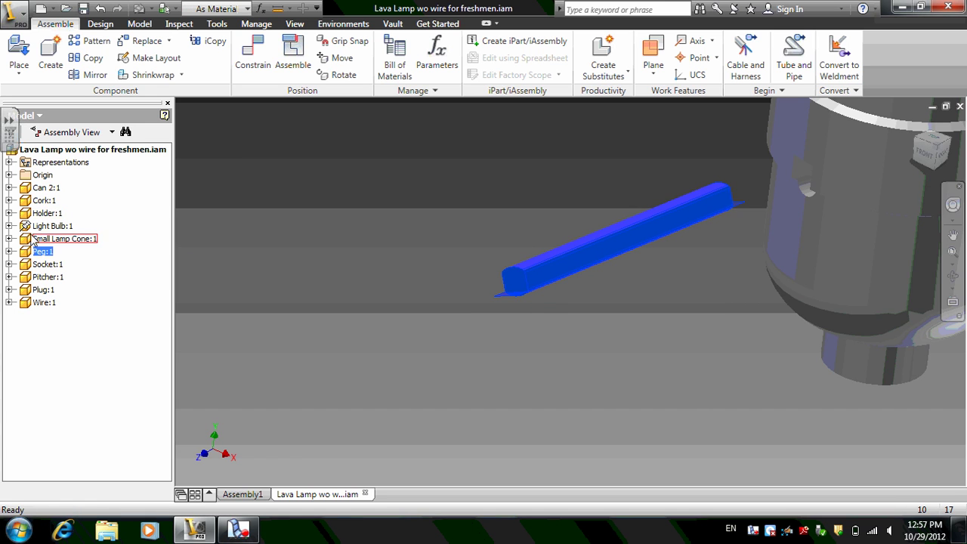
{"action": "left_click", "coordinate": [47, 214]}
{"action": "right_click", "coordinate": [46, 213]}
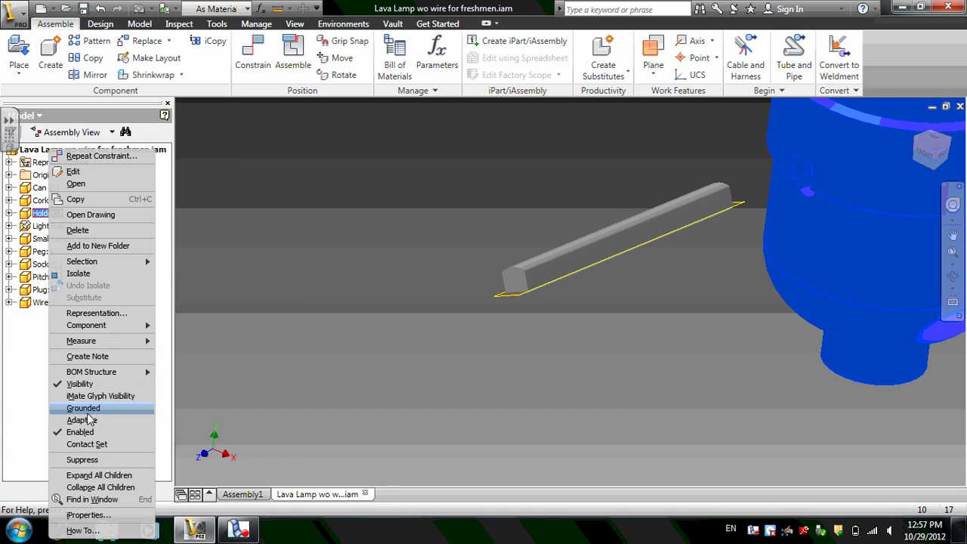
{"action": "left_click", "coordinate": [88, 412]}
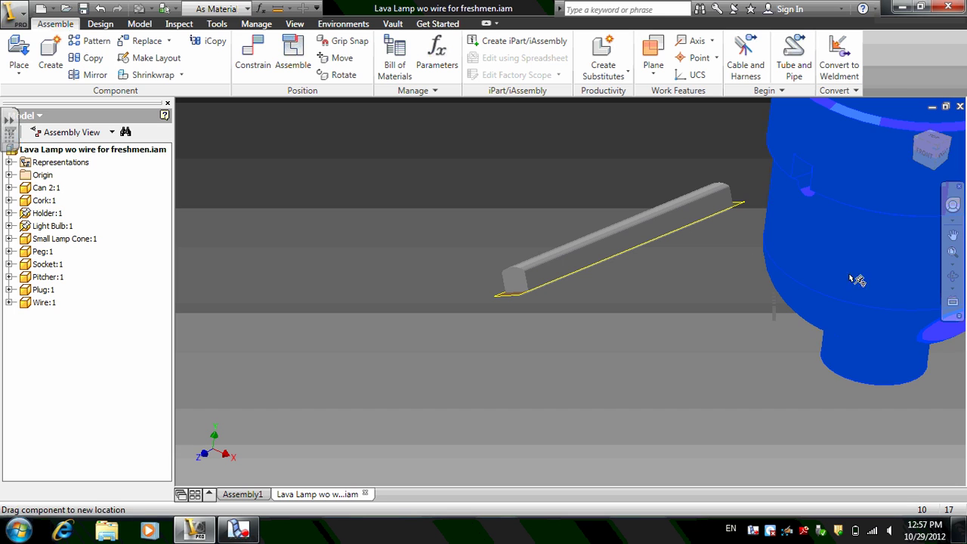
{"action": "left_click_drag", "start_coordinate": [650, 229], "coordinate": [620, 222]}
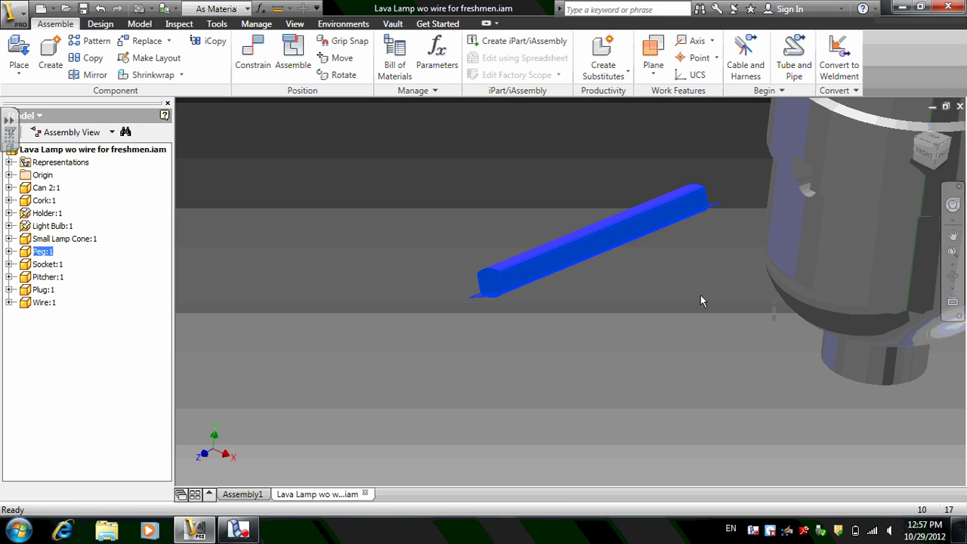
Mate the peg's long flat side face to the flat face of the holder's side opening with a 0.000 in offset
{"action": "left_click", "coordinate": [253, 55]}
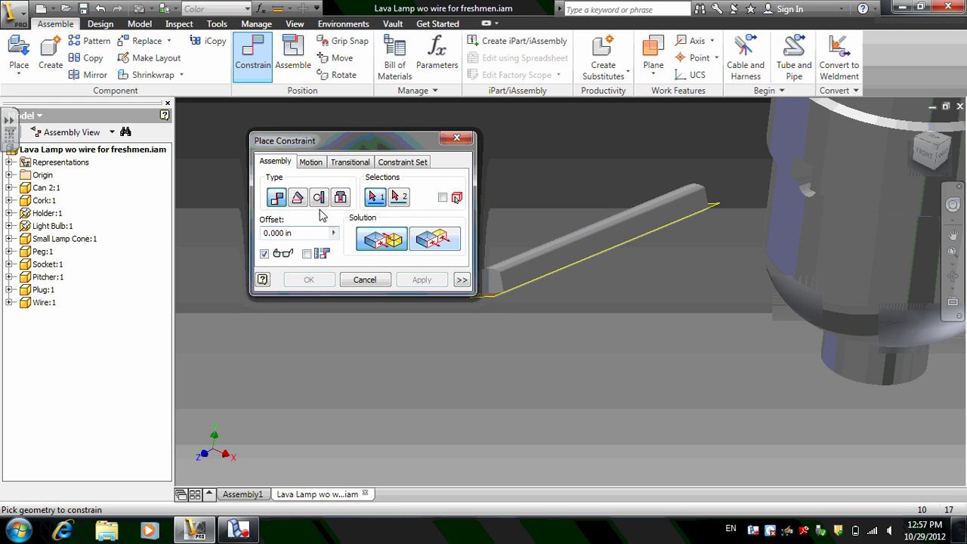
{"action": "scroll", "coordinate": [556, 273], "scroll_direction": "up", "scroll_amount": 4}
{"action": "left_click", "coordinate": [553, 268]}
{"action": "scroll", "coordinate": [555, 272], "scroll_direction": "down", "scroll_amount": 5}
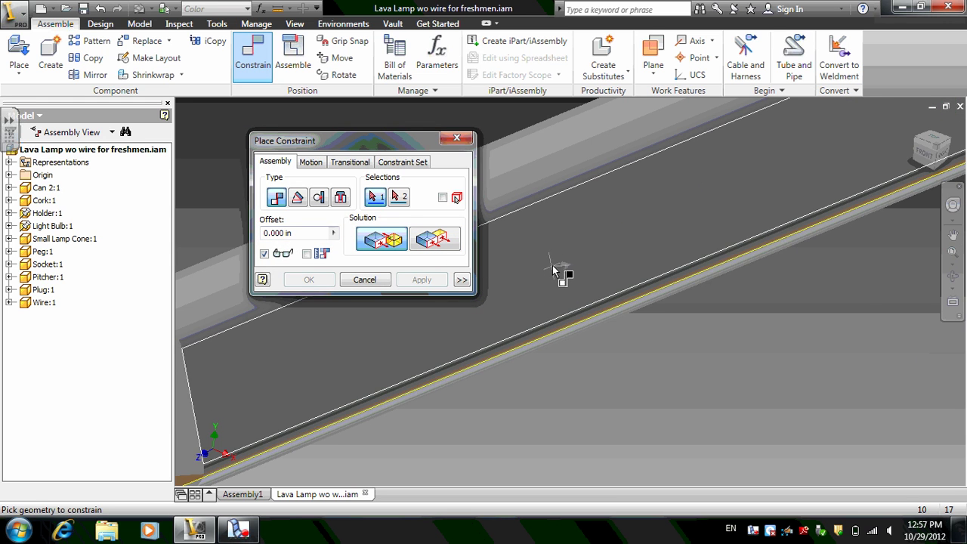
{"action": "scroll", "coordinate": [582, 319], "scroll_direction": "up", "scroll_amount": 3}
{"action": "scroll", "coordinate": [778, 246], "scroll_direction": "down", "scroll_amount": 3}
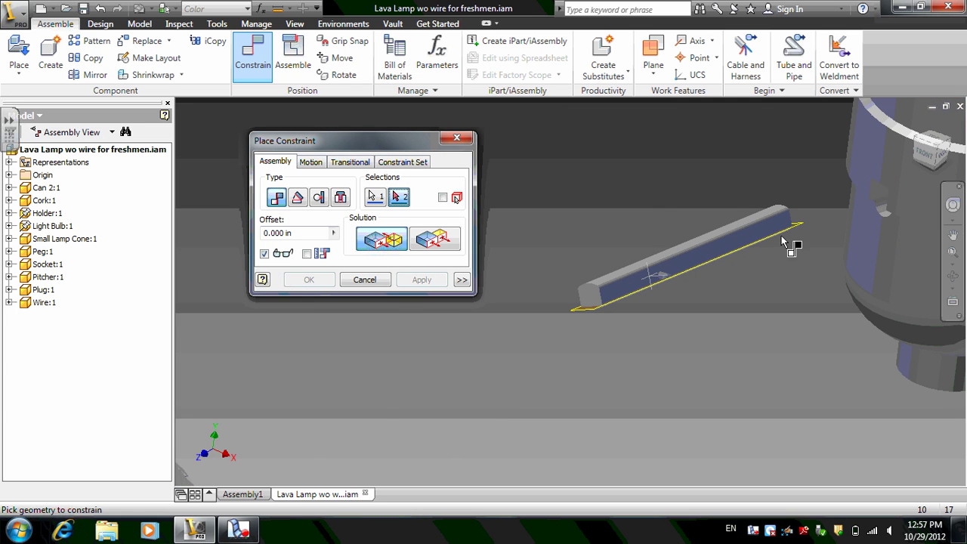
{"action": "left_click", "coordinate": [924, 145]}
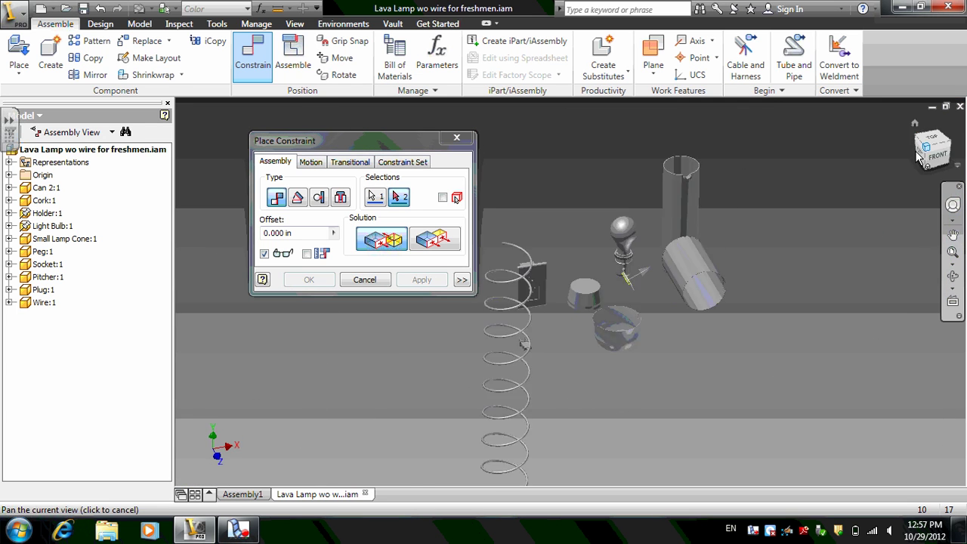
{"action": "scroll", "coordinate": [572, 286], "scroll_direction": "up", "scroll_amount": 3}
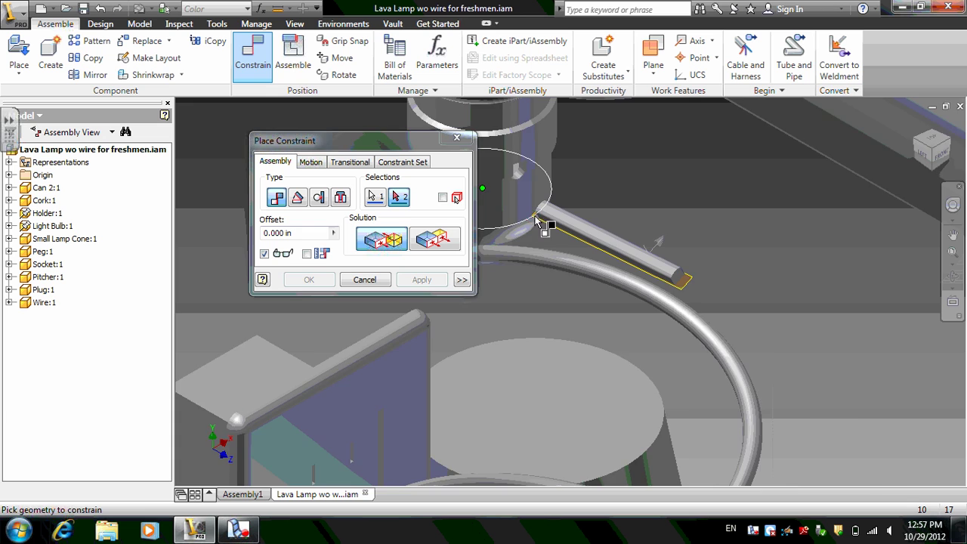
{"action": "left_click", "coordinate": [520, 126]}
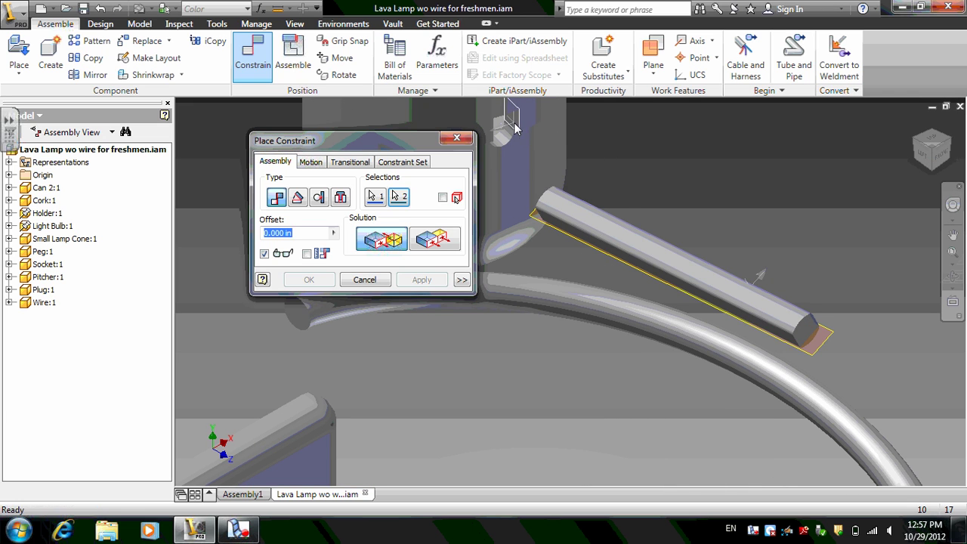
{"action": "left_click", "coordinate": [414, 283]}
{"action": "left_click", "coordinate": [371, 283]}
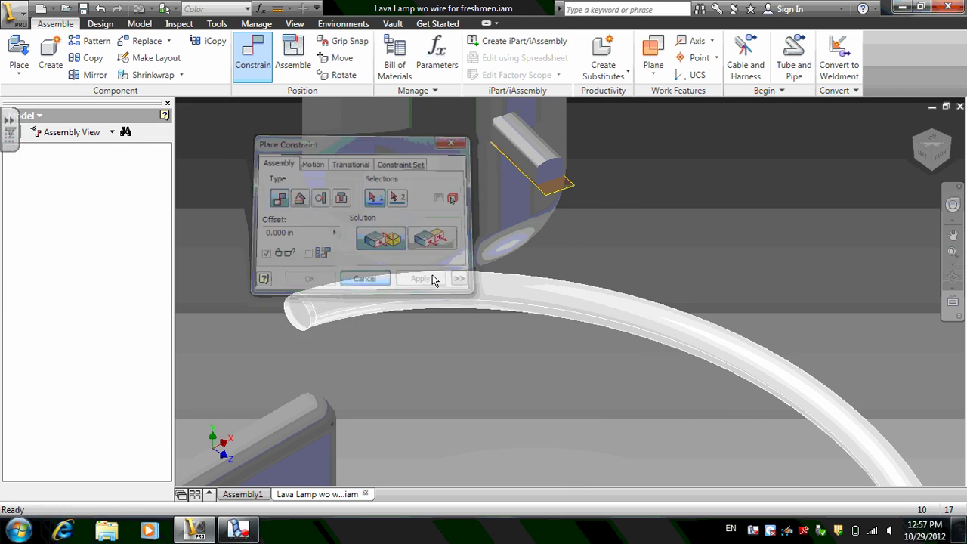
Slide the mated peg along its axis through the opening in the holder below the light bulb and restore the home view
{"action": "scroll", "coordinate": [476, 274], "scroll_direction": "down", "scroll_amount": 3}
{"action": "left_click_drag", "start_coordinate": [496, 239], "coordinate": [498, 231]}
{"action": "scroll", "coordinate": [562, 264], "scroll_direction": "down", "scroll_amount": 3}
{"action": "left_click_drag", "start_coordinate": [545, 256], "coordinate": [710, 374]}
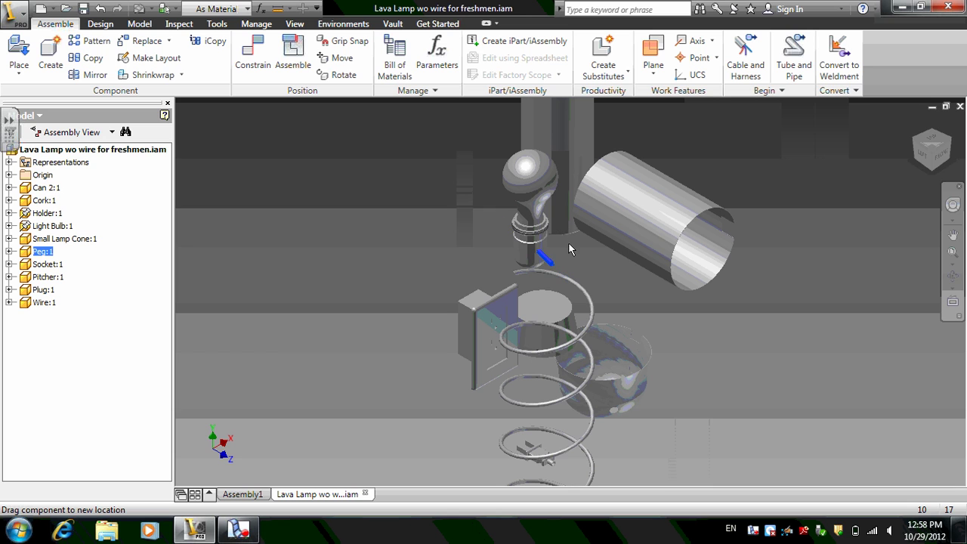
{"action": "left_click_drag", "start_coordinate": [569, 249], "coordinate": [570, 253]}
{"action": "scroll", "coordinate": [648, 303], "scroll_direction": "down", "scroll_amount": 3}
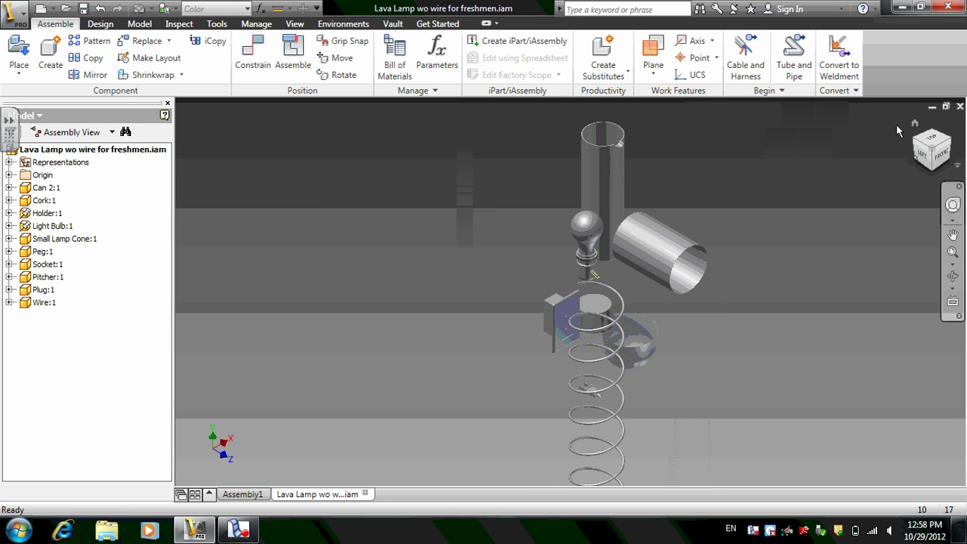
{"action": "left_click", "coordinate": [917, 126]}
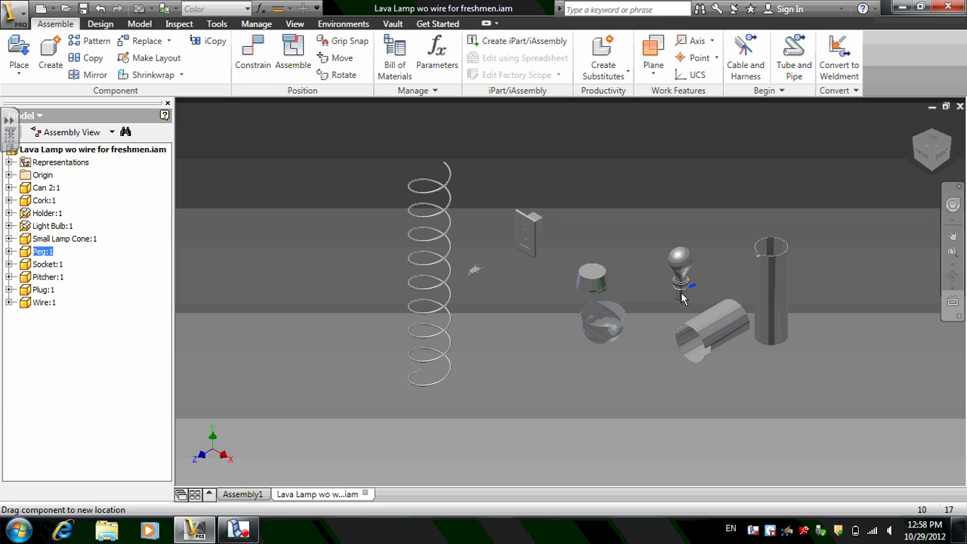
Turn off the visibility of the peg's Work Plane1
{"action": "scroll", "coordinate": [650, 335], "scroll_direction": "up", "scroll_amount": 5}
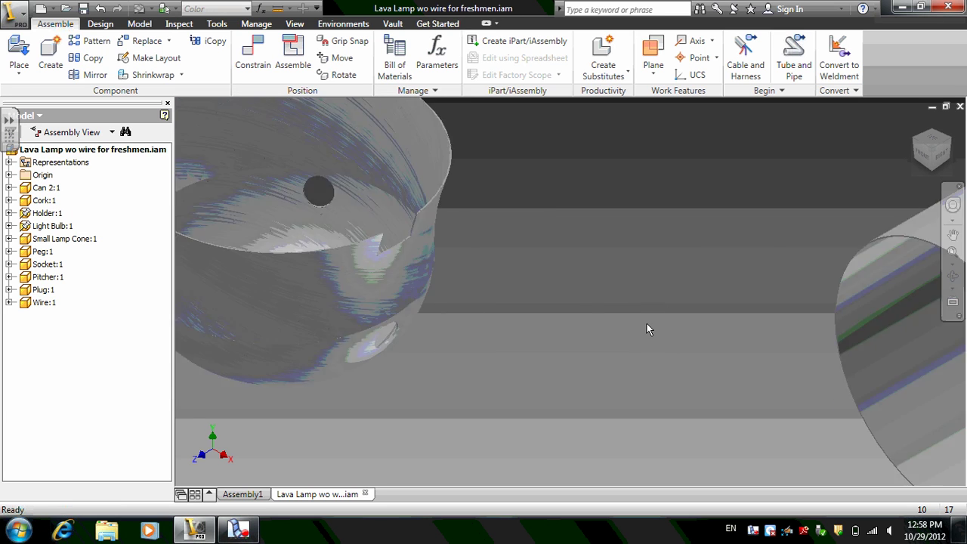
{"action": "scroll", "coordinate": [647, 323], "scroll_direction": "down", "scroll_amount": 10}
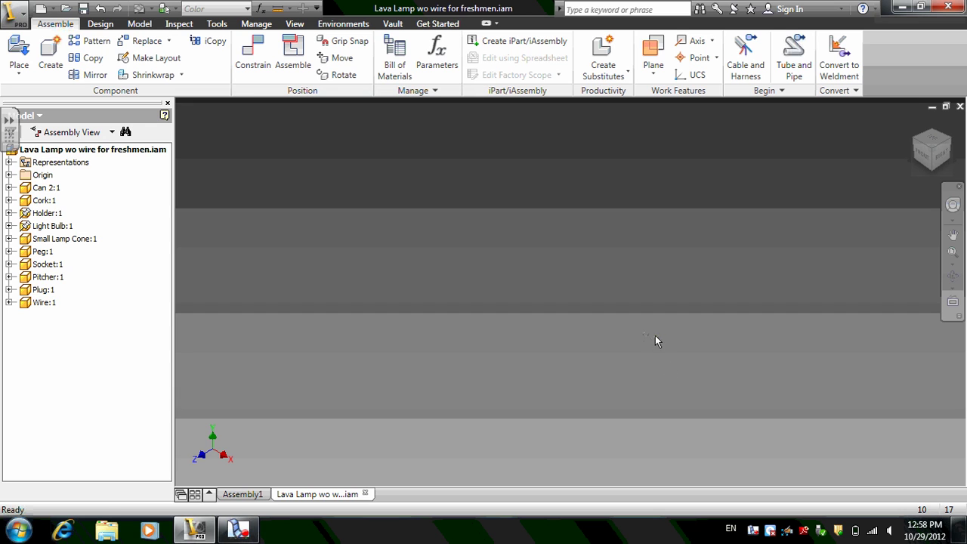
{"action": "scroll", "coordinate": [649, 356], "scroll_direction": "up", "scroll_amount": 5}
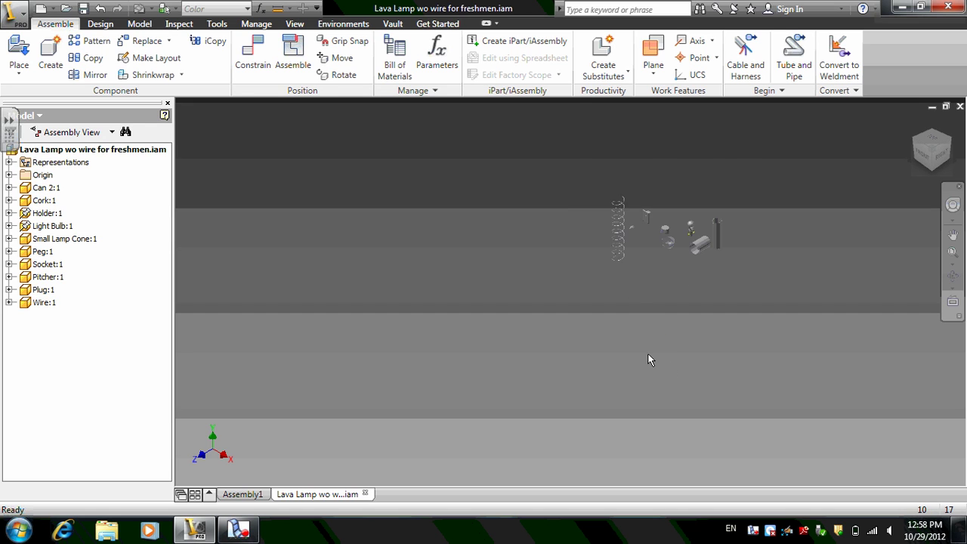
{"action": "left_click_drag", "start_coordinate": [671, 226], "coordinate": [599, 297]}
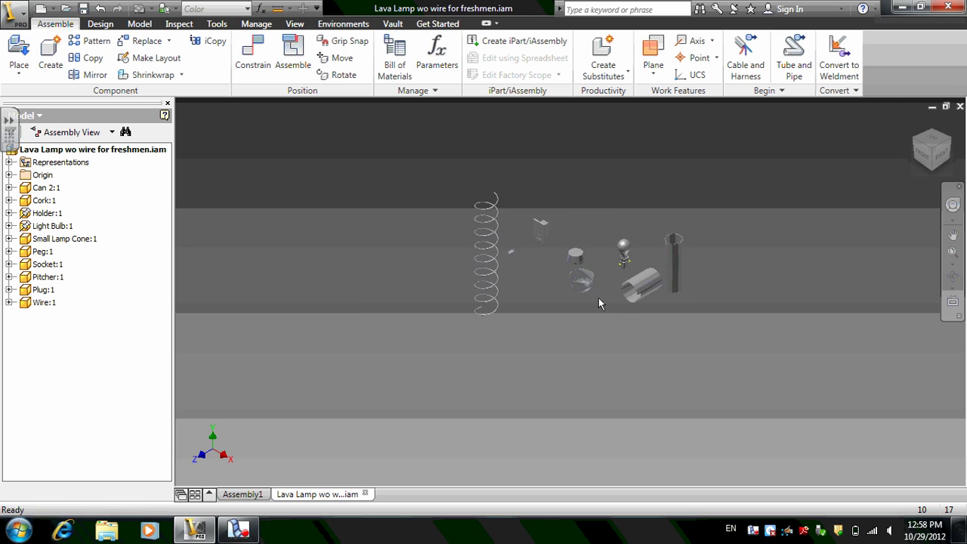
{"action": "scroll", "coordinate": [603, 296], "scroll_direction": "up", "scroll_amount": 3}
{"action": "middle_click_drag", "start_coordinate": [421, 245], "coordinate": [420, 270]}
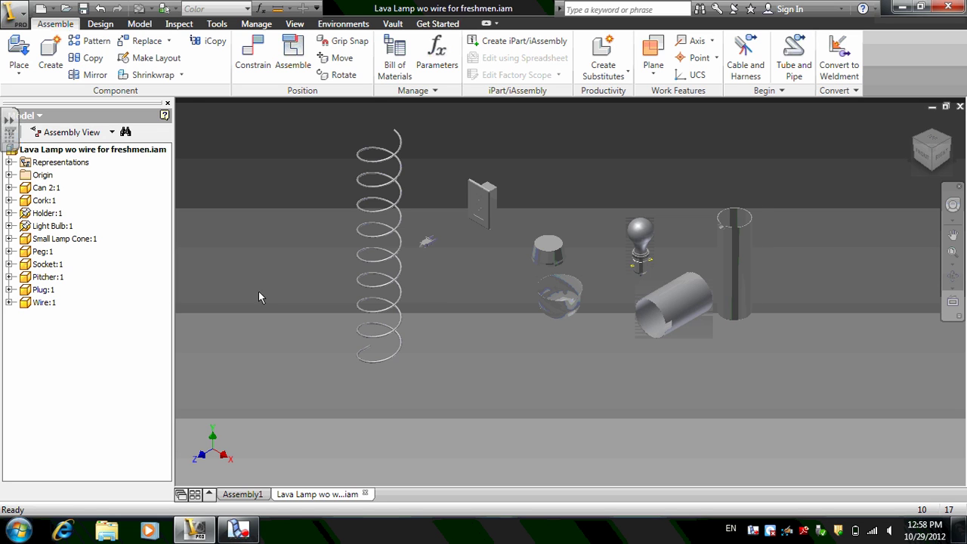
{"action": "left_click", "coordinate": [9, 251]}
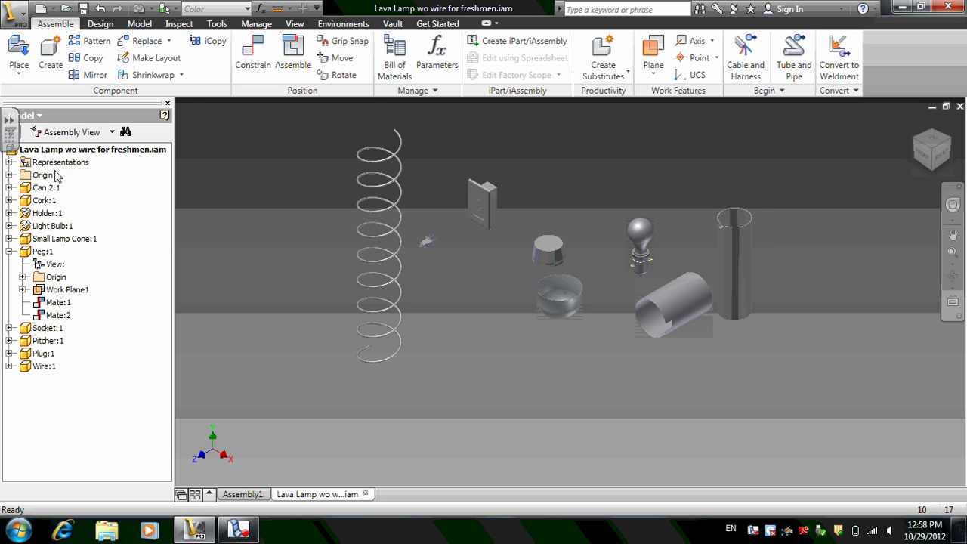
{"action": "right_click", "coordinate": [67, 295]}
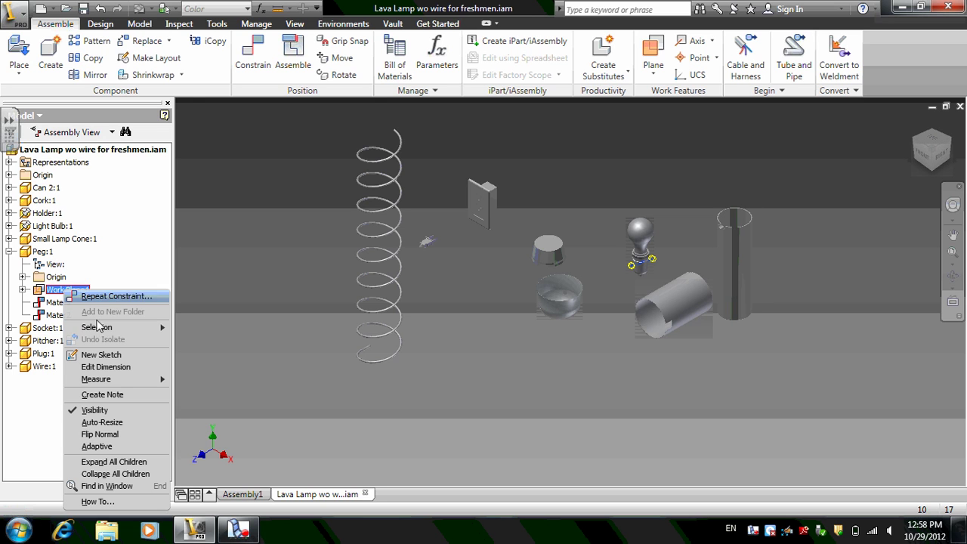
{"action": "left_click", "coordinate": [95, 409]}
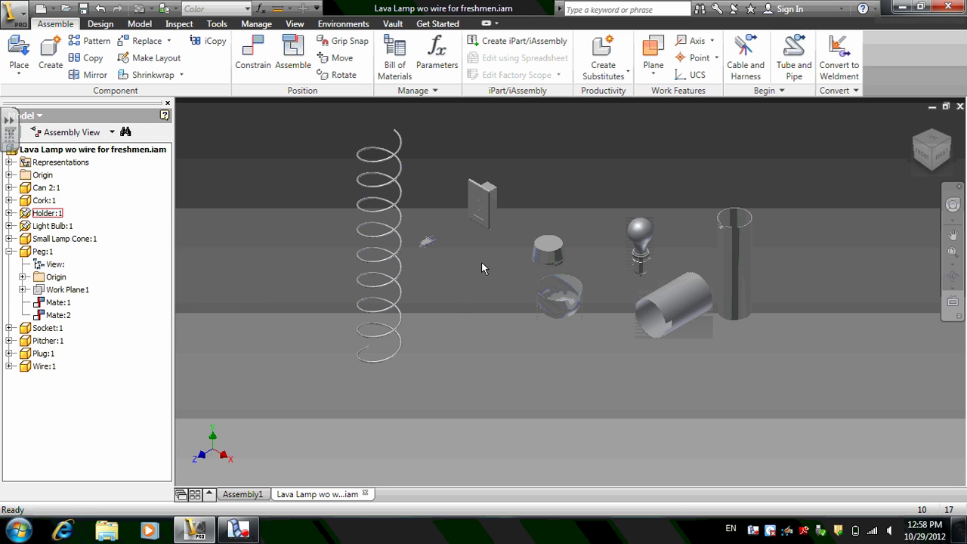
Ground the wall socket so that it stays fixed in the assembly
{"action": "scroll", "coordinate": [464, 290], "scroll_direction": "up", "scroll_amount": 5}
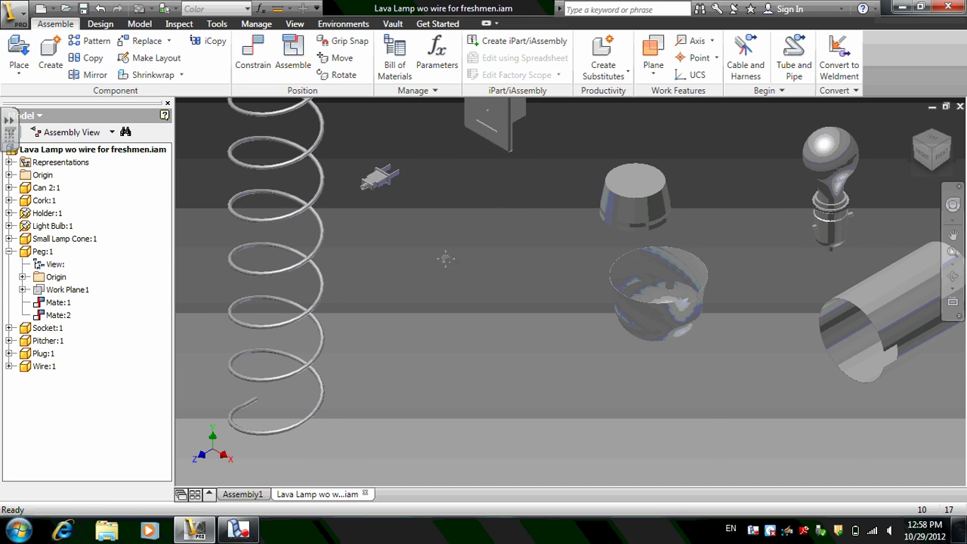
{"action": "right_click", "coordinate": [485, 247]}
{"action": "key", "text": "Escape"}
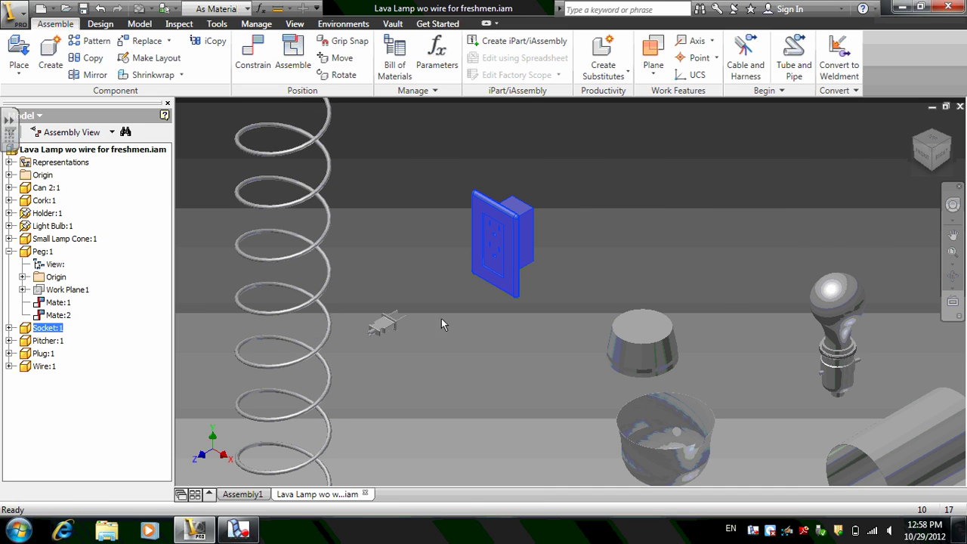
{"action": "right_click", "coordinate": [38, 328]}
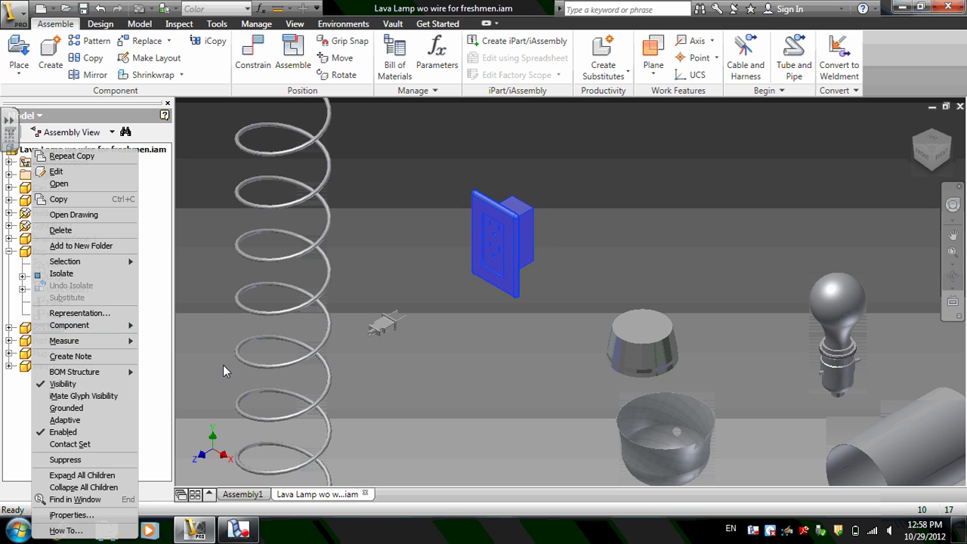
{"action": "left_click", "coordinate": [63, 408]}
{"action": "left_click", "coordinate": [475, 340]}
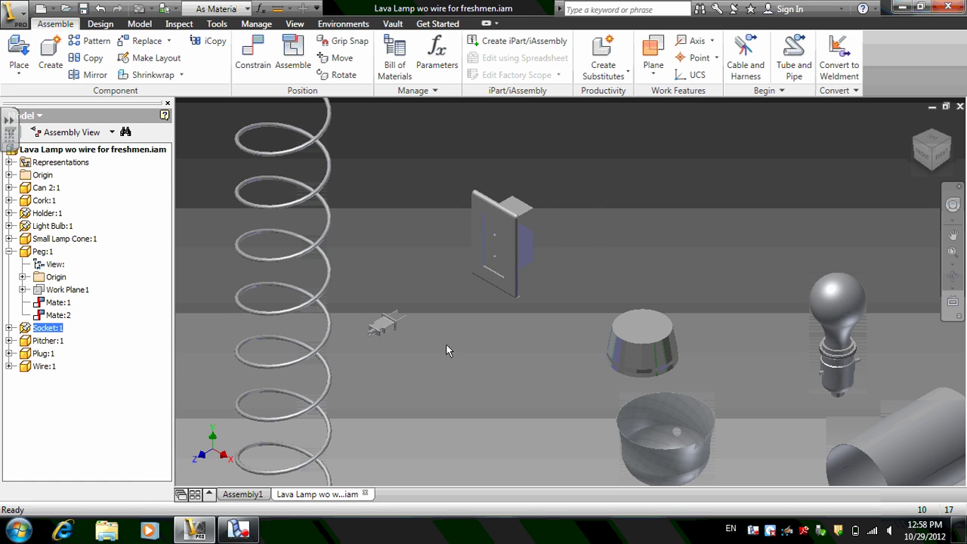
Start a mate constraint with the end edge of one plug prong as its first selection
{"action": "scroll", "coordinate": [436, 345], "scroll_direction": "up", "scroll_amount": 5}
{"action": "middle_click_drag", "start_coordinate": [325, 279], "coordinate": [332, 306]}
{"action": "middle_click_drag", "start_coordinate": [519, 218], "coordinate": [534, 336]}
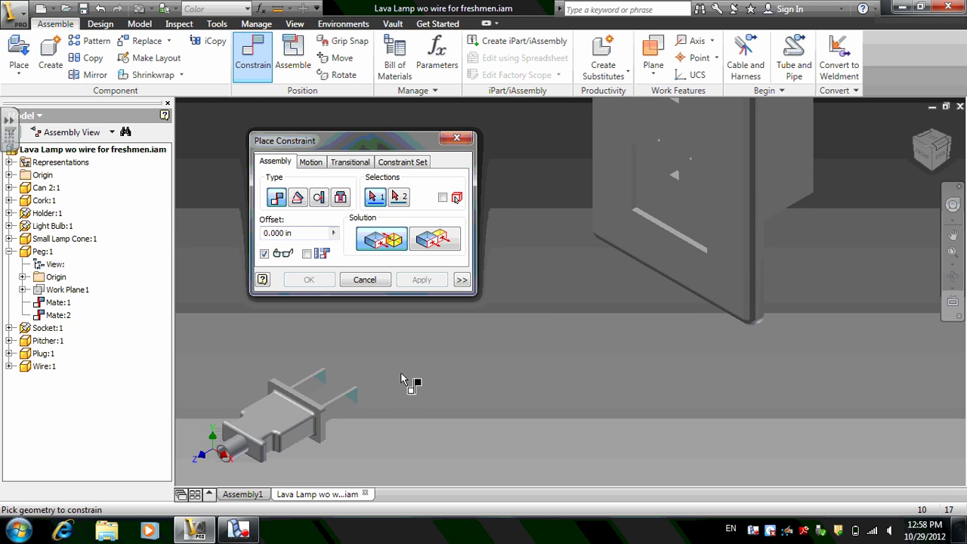
{"action": "left_click", "coordinate": [360, 398]}
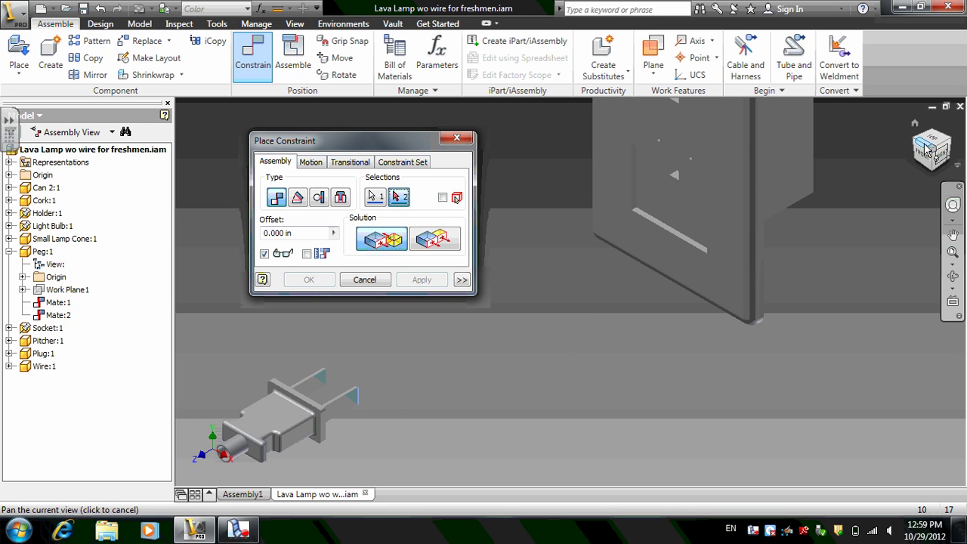
{"action": "left_click", "coordinate": [954, 210]}
{"action": "mouse_move", "coordinate": [709, 191]}
{"action": "left_mouse_down"}
{"action": "mouse_move", "coordinate": [641, 254]}
{"action": "mouse_move", "coordinate": [701, 195]}
{"action": "mouse_move", "coordinate": [708, 183]}
{"action": "mouse_move", "coordinate": [698, 181]}
{"action": "left_mouse_up"}
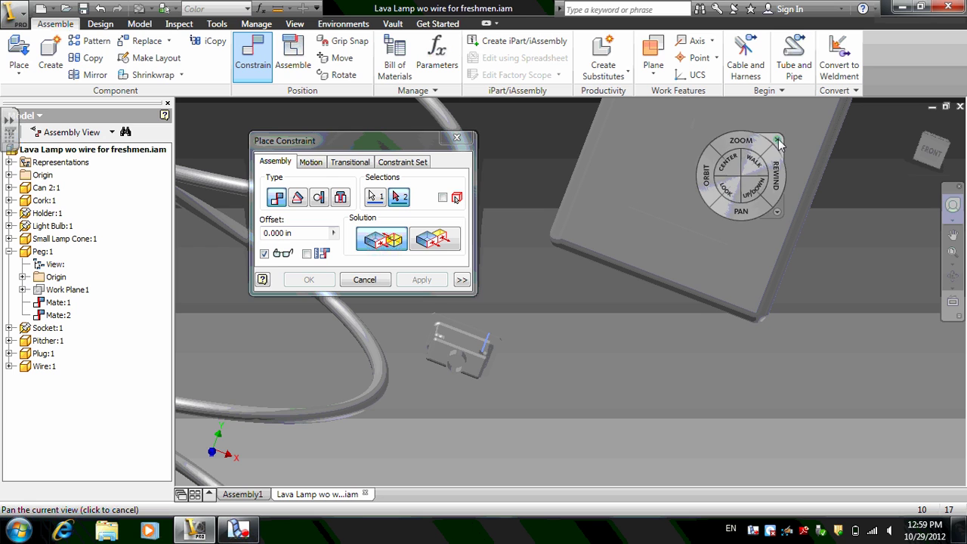
{"action": "key", "text": "Escape"}
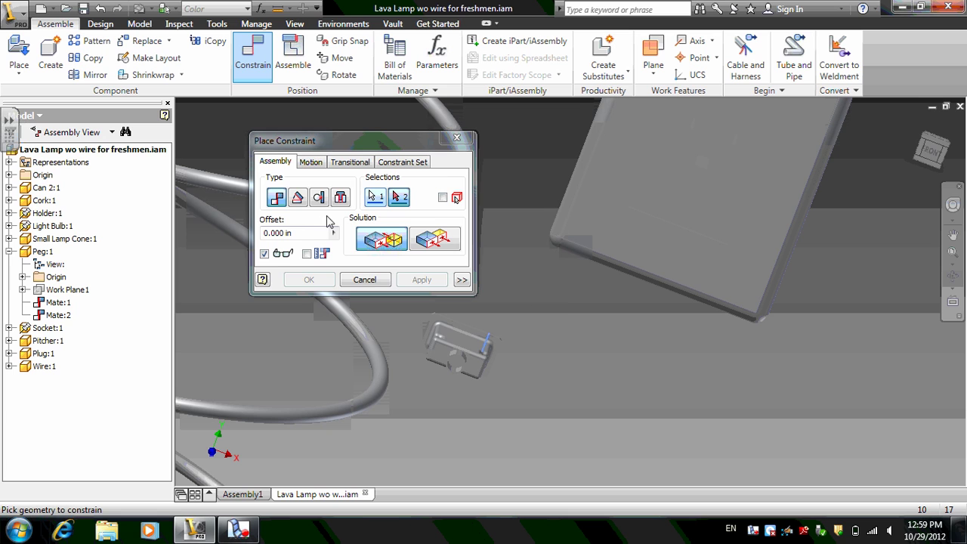
Mate an edge of the wall socket's slot to the plug's prong edge with a 0.000 in offset
{"action": "left_click", "coordinate": [378, 198]}
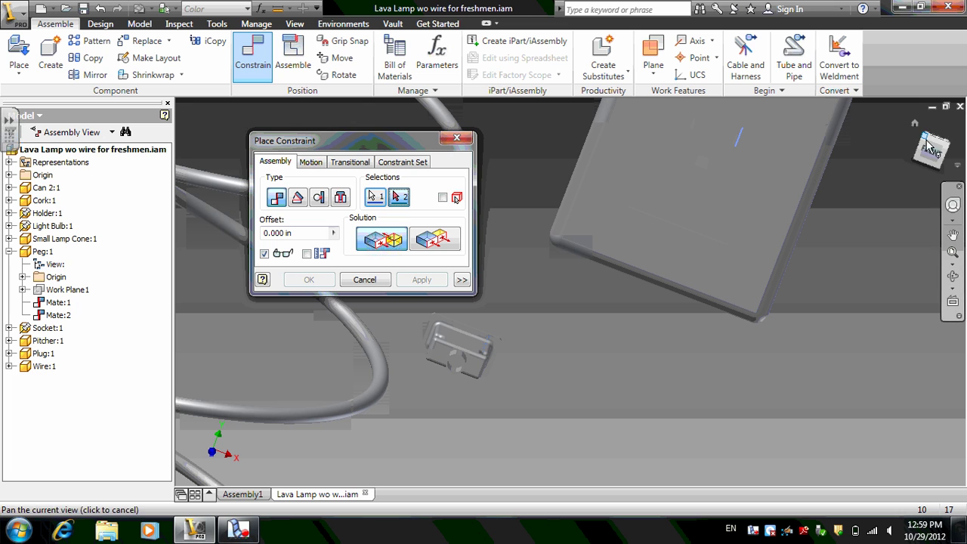
{"action": "left_click", "coordinate": [953, 204]}
{"action": "left_click_drag", "start_coordinate": [587, 311], "coordinate": [670, 189]}
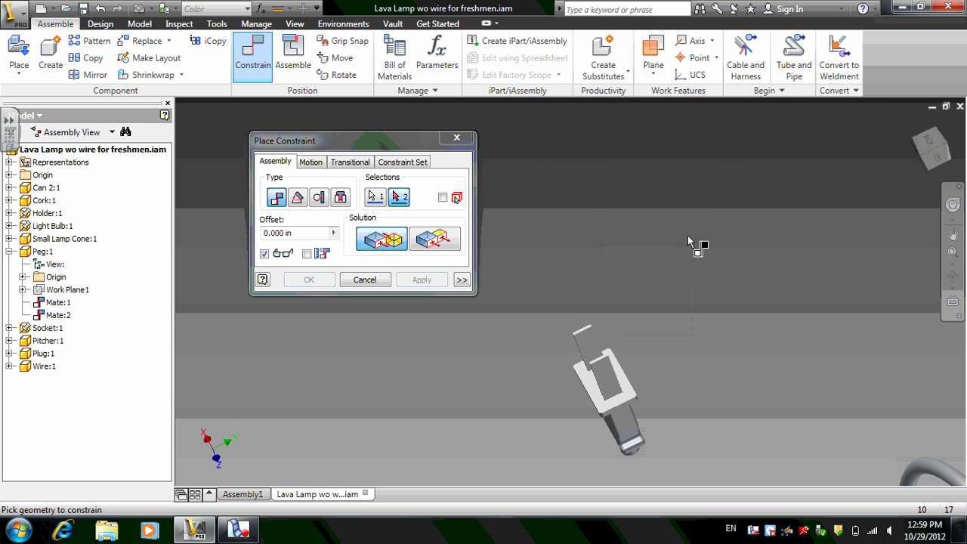
{"action": "left_click", "coordinate": [931, 149]}
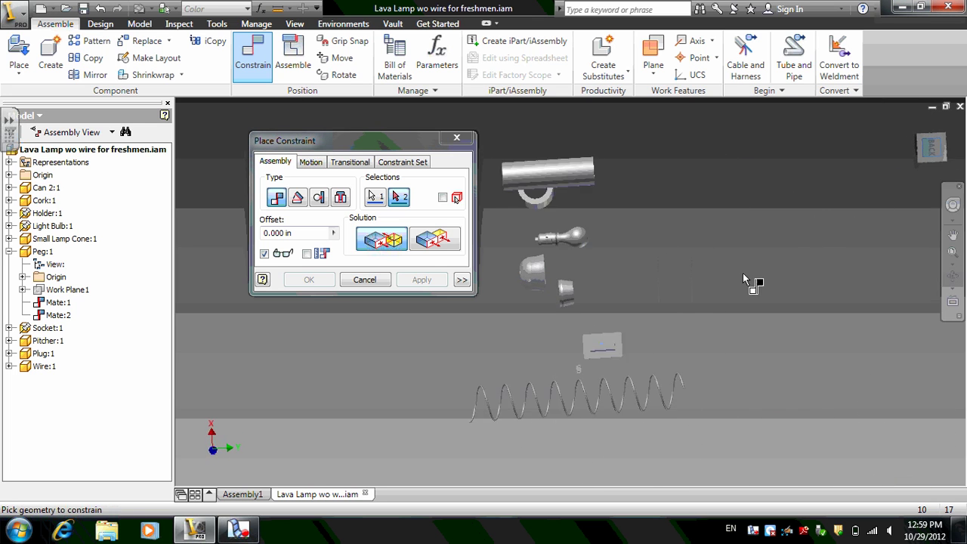
{"action": "left_click", "coordinate": [915, 123]}
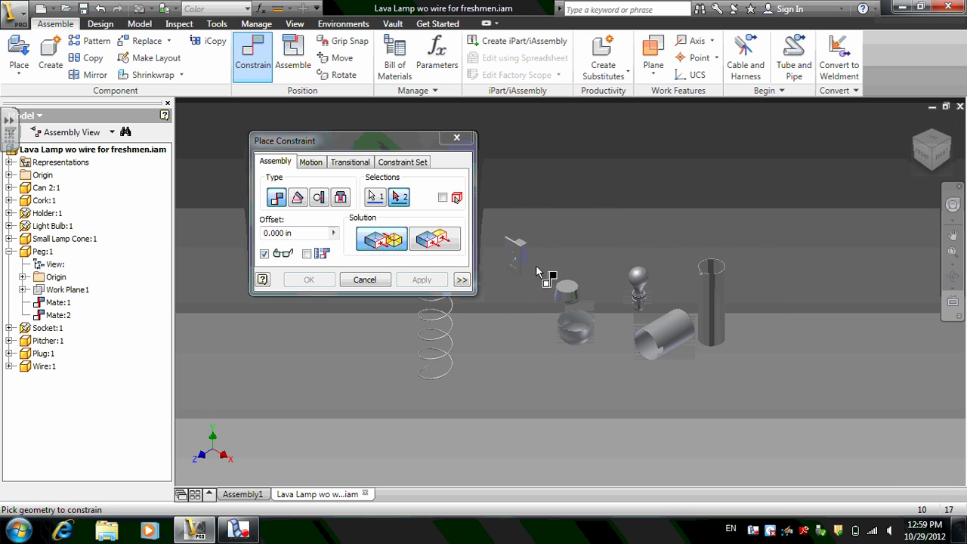
{"action": "left_click", "coordinate": [953, 204]}
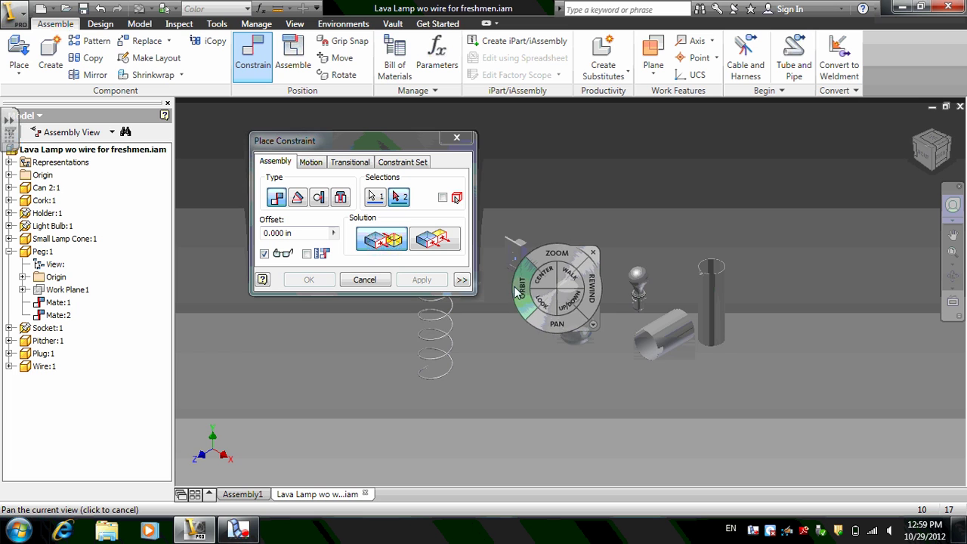
{"action": "left_click_drag", "start_coordinate": [548, 323], "coordinate": [625, 322]}
{"action": "mouse_move", "coordinate": [572, 292]}
{"action": "left_mouse_down"}
{"action": "mouse_move", "coordinate": [580, 264]}
{"action": "mouse_move", "coordinate": [558, 289]}
{"action": "left_mouse_up"}
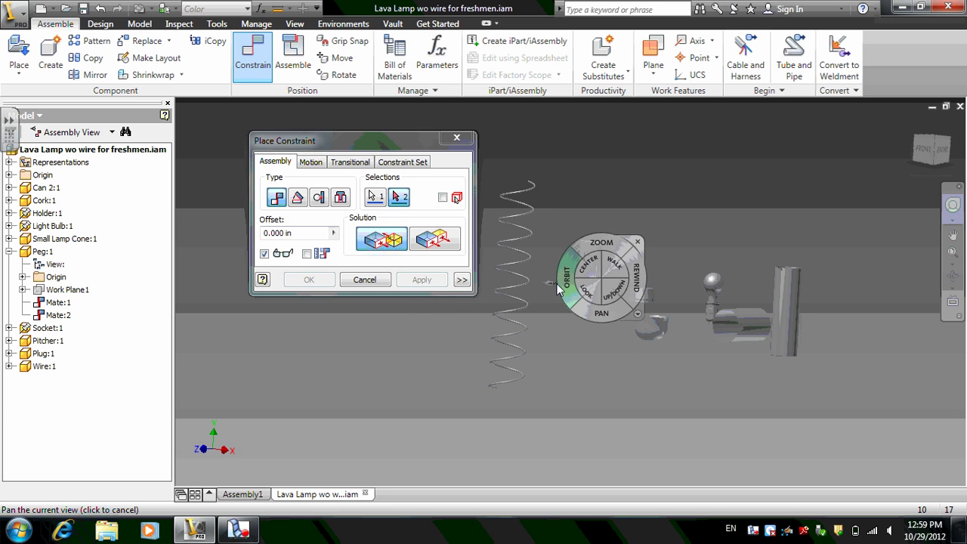
{"action": "left_click", "coordinate": [638, 242]}
{"action": "scroll", "coordinate": [558, 276], "scroll_direction": "down", "scroll_amount": 10}
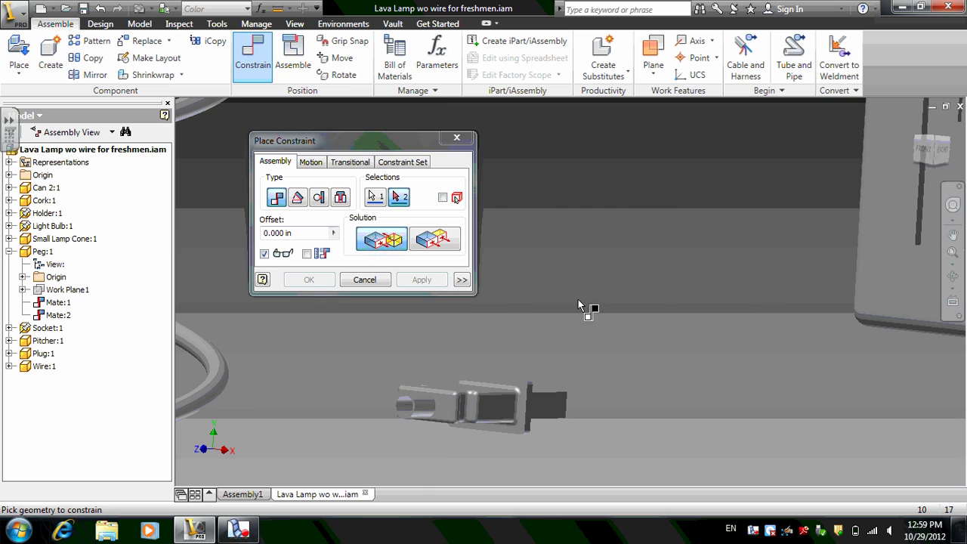
{"action": "left_click", "coordinate": [953, 204]}
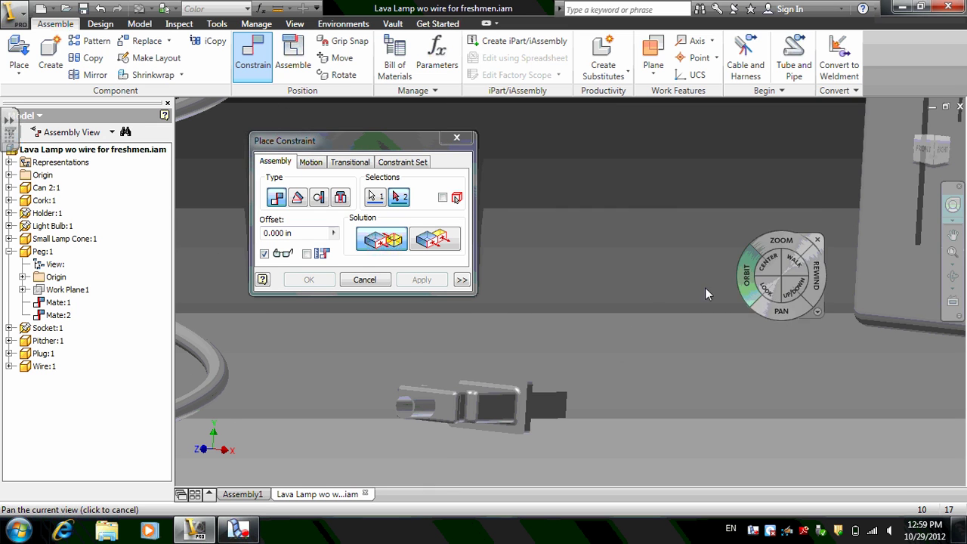
{"action": "left_click_drag", "start_coordinate": [706, 294], "coordinate": [641, 272]}
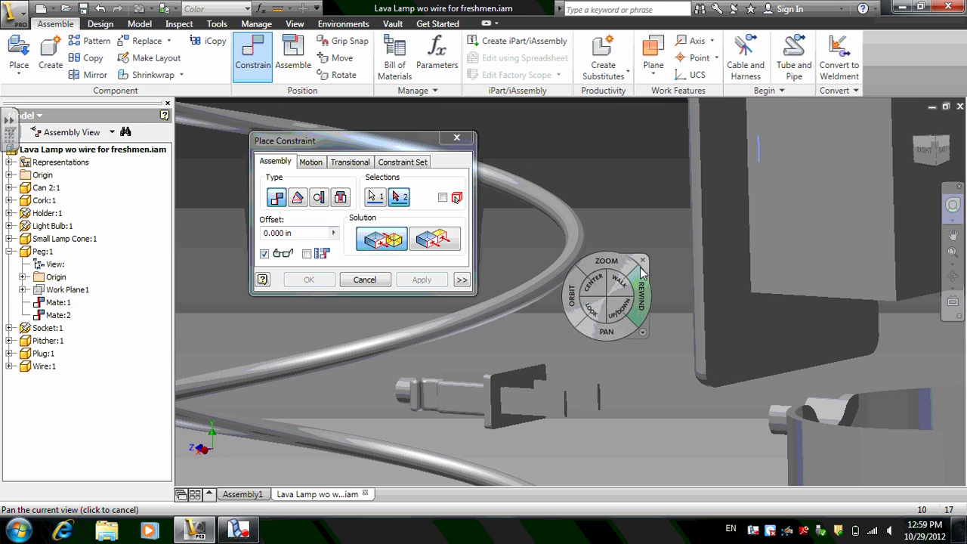
{"action": "left_click", "coordinate": [644, 260]}
{"action": "left_click", "coordinate": [505, 403]}
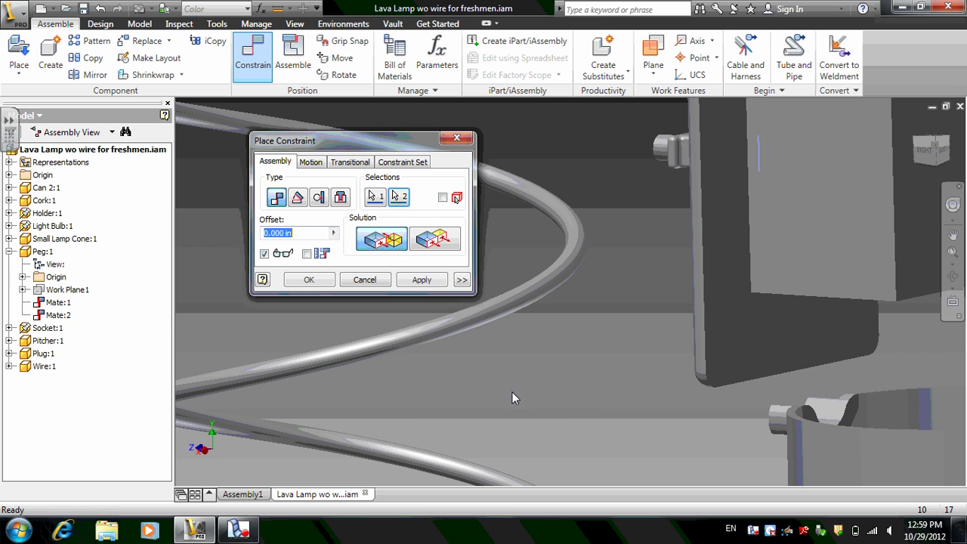
{"action": "scroll", "coordinate": [567, 310], "scroll_direction": "up", "scroll_amount": 4}
{"action": "left_click", "coordinate": [428, 275]}
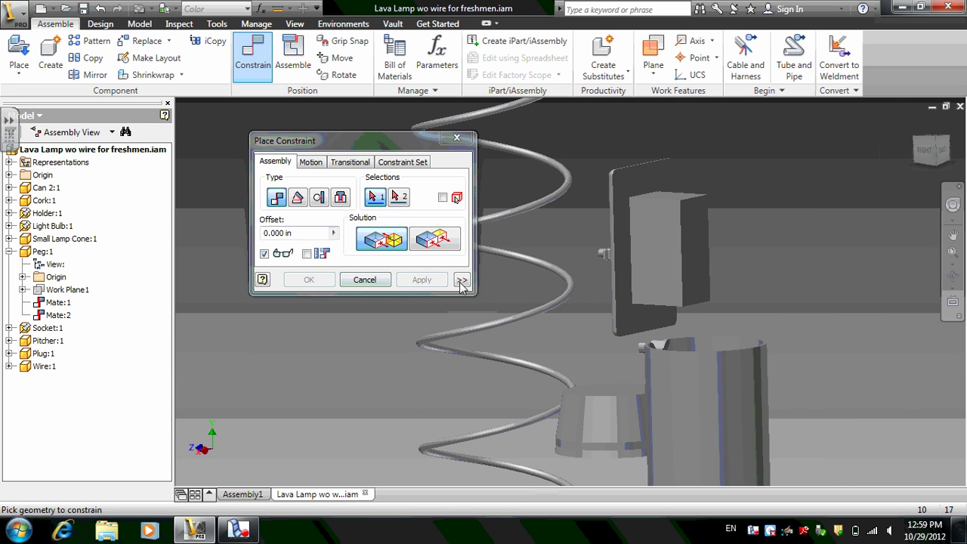
{"action": "left_click", "coordinate": [364, 280]}
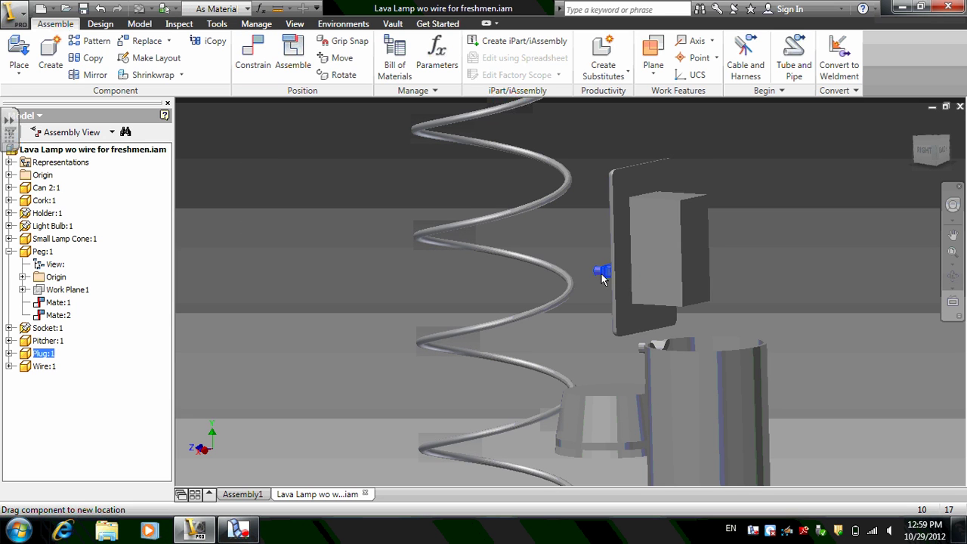
Swing the mated plug slightly so that it faces the wall socket, and restore the home view
{"action": "left_click", "coordinate": [898, 152]}
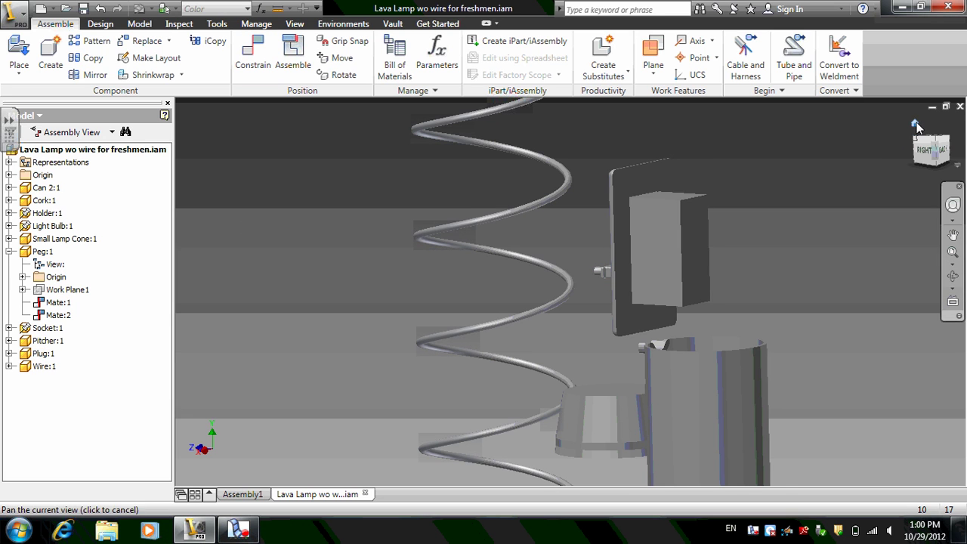
{"action": "left_click", "coordinate": [916, 124]}
{"action": "scroll", "coordinate": [532, 293], "scroll_direction": "down", "scroll_amount": 6}
{"action": "scroll", "coordinate": [445, 205], "scroll_direction": "up", "scroll_amount": 5}
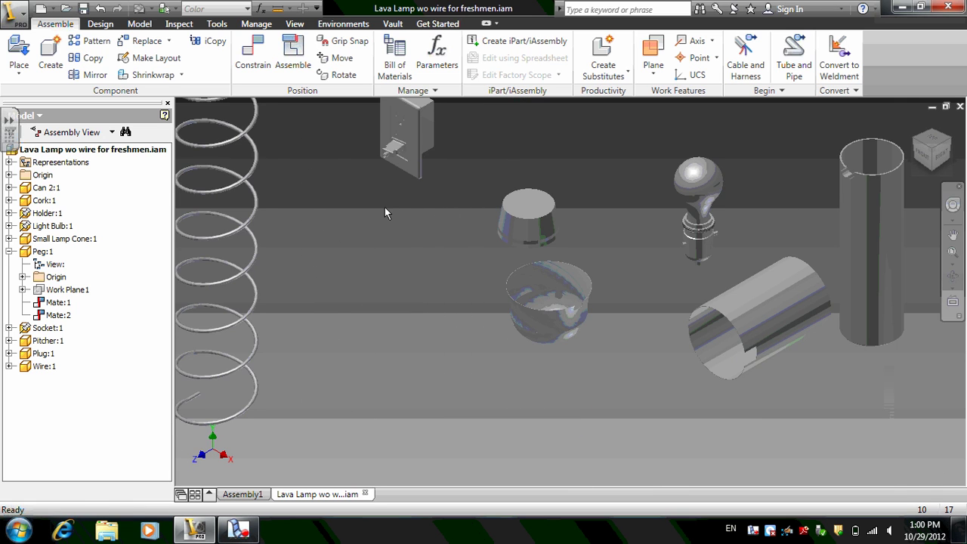
{"action": "scroll", "coordinate": [466, 330], "scroll_direction": "down", "scroll_amount": 8}
{"action": "left_click", "coordinate": [565, 328]}
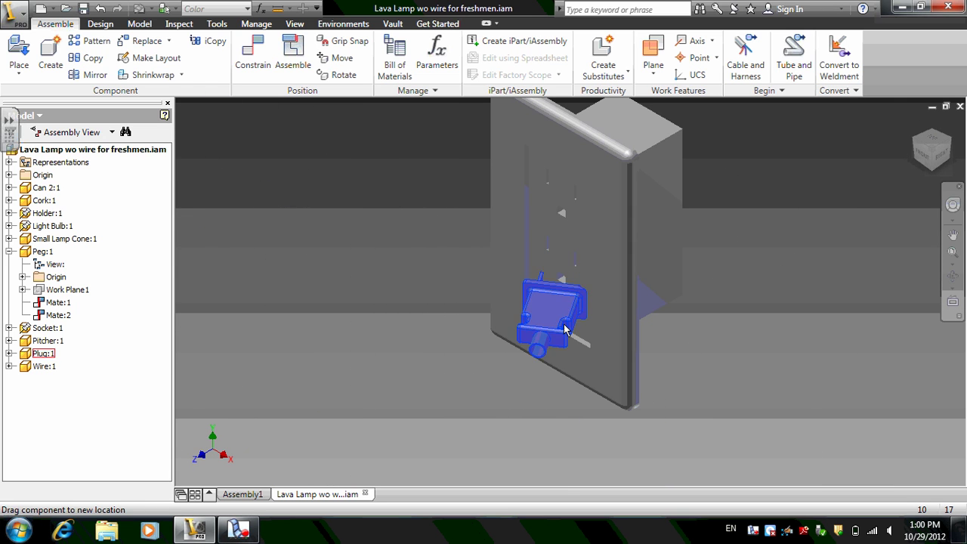
{"action": "left_click_drag", "start_coordinate": [565, 326], "coordinate": [569, 326]}
{"action": "left_click", "coordinate": [885, 216]}
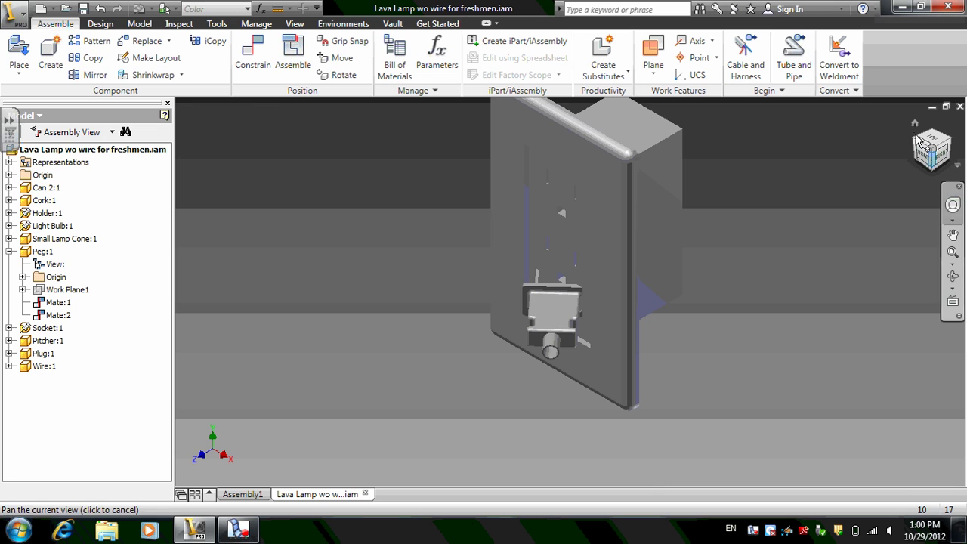
{"action": "left_click", "coordinate": [914, 124]}
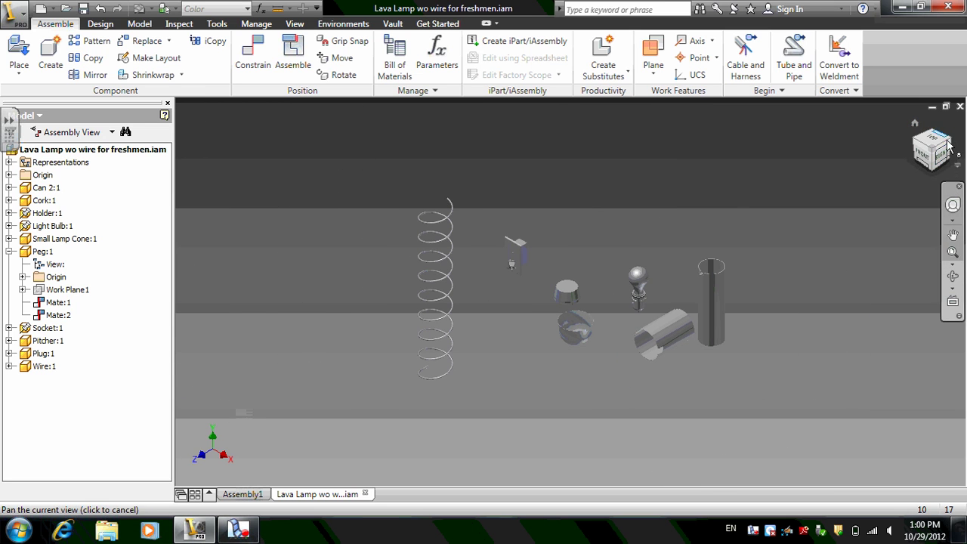
Mate the corner where the plug's prong meets its base to the corner of the wall socket's slot with a 0.000 in offset
{"action": "left_click", "coordinate": [953, 205]}
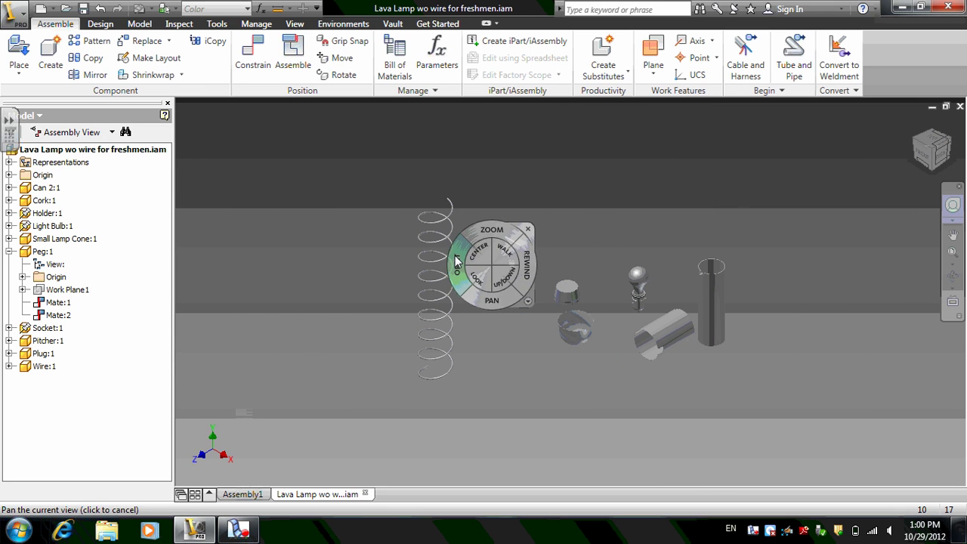
{"action": "left_click_drag", "start_coordinate": [456, 261], "coordinate": [588, 329]}
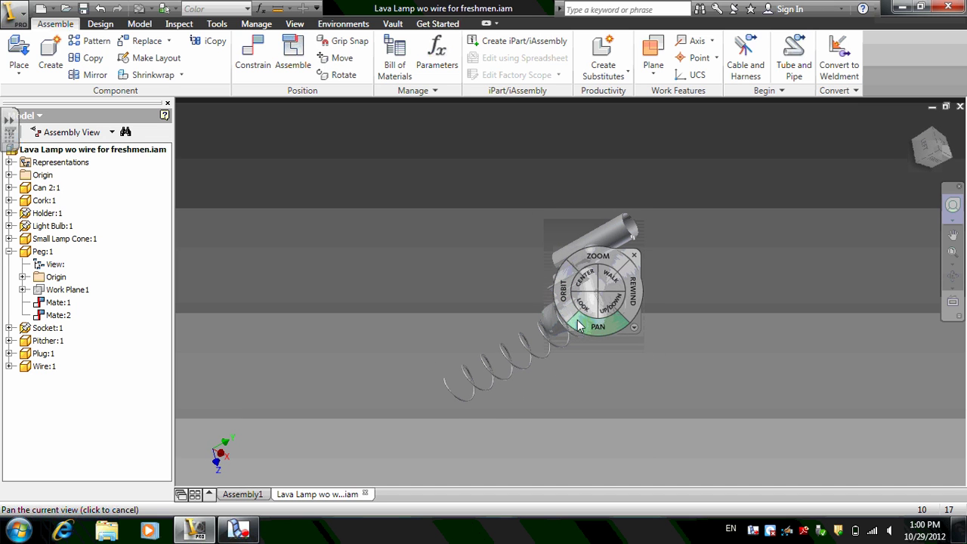
{"action": "left_click", "coordinate": [639, 255]}
{"action": "scroll", "coordinate": [544, 313], "scroll_direction": "down", "scroll_amount": 8}
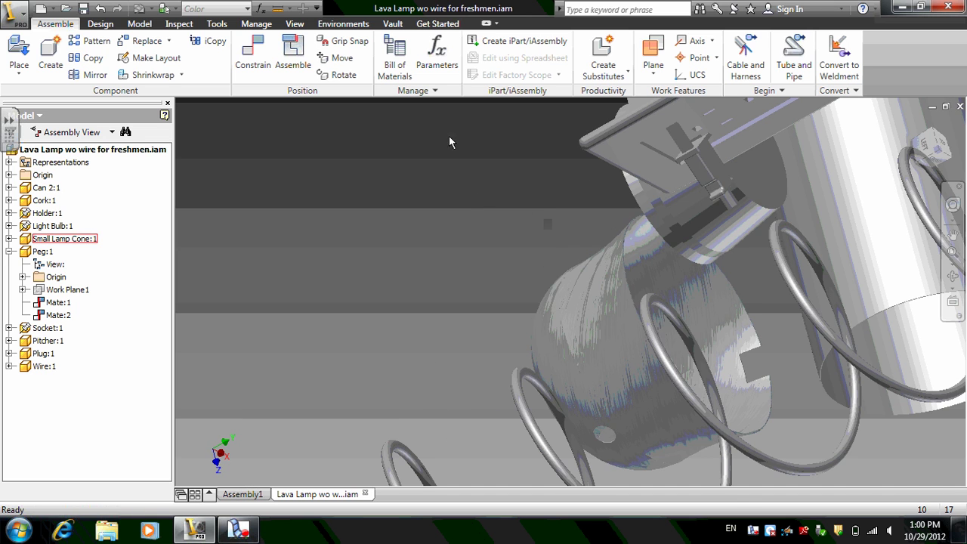
{"action": "middle_click_drag", "start_coordinate": [449, 137], "coordinate": [367, 272]}
{"action": "scroll", "coordinate": [458, 280], "scroll_direction": "down", "scroll_amount": 3}
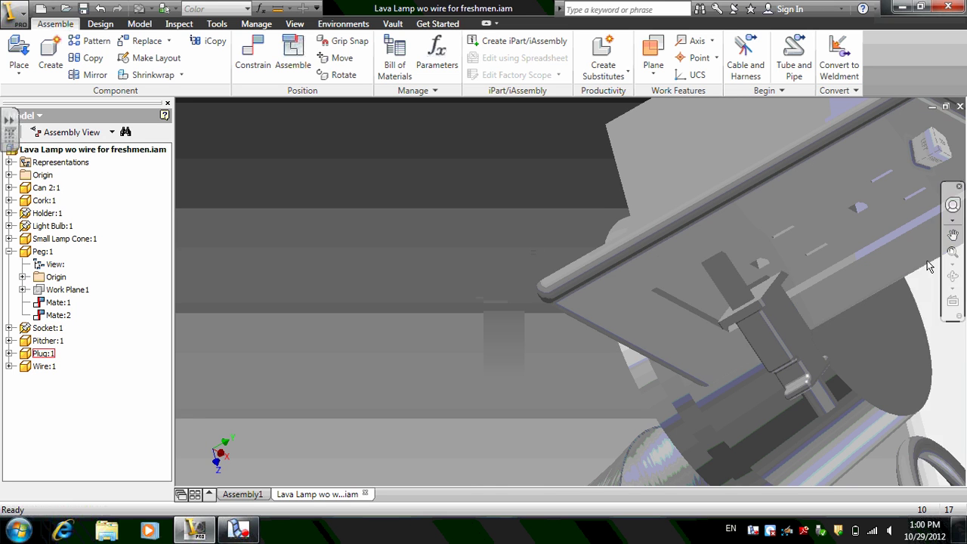
{"action": "left_click", "coordinate": [252, 59]}
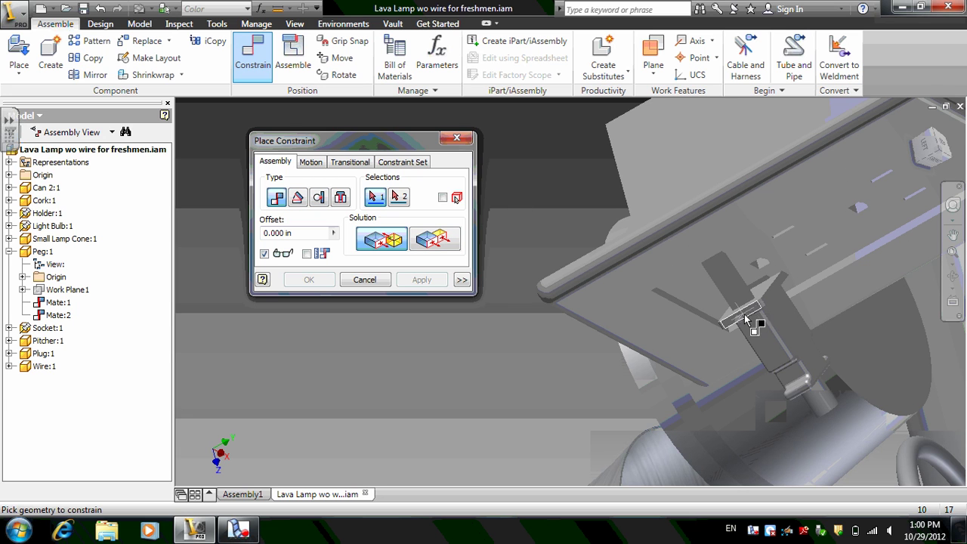
{"action": "scroll", "coordinate": [753, 306], "scroll_direction": "down", "scroll_amount": 2}
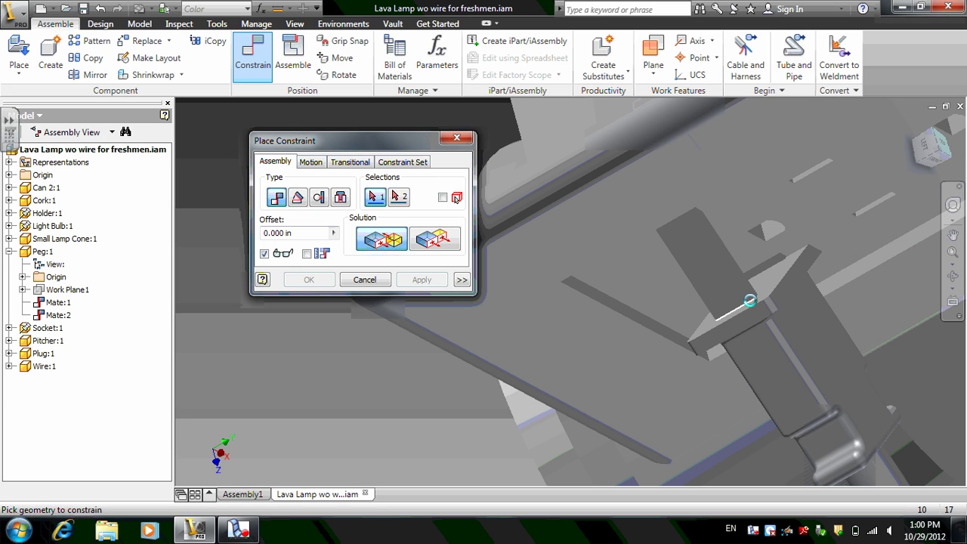
{"action": "scroll", "coordinate": [755, 298], "scroll_direction": "down", "scroll_amount": 2}
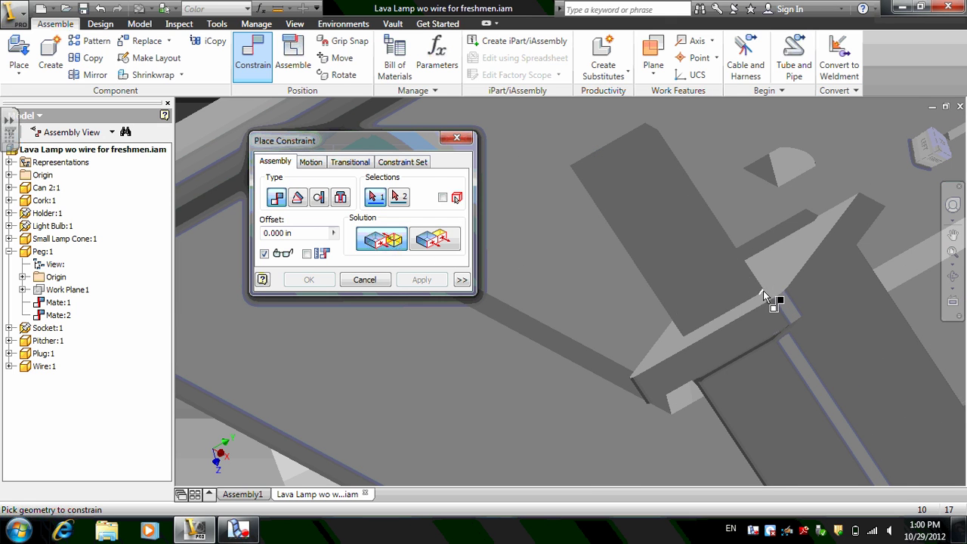
{"action": "scroll", "coordinate": [601, 236], "scroll_direction": "up", "scroll_amount": 4}
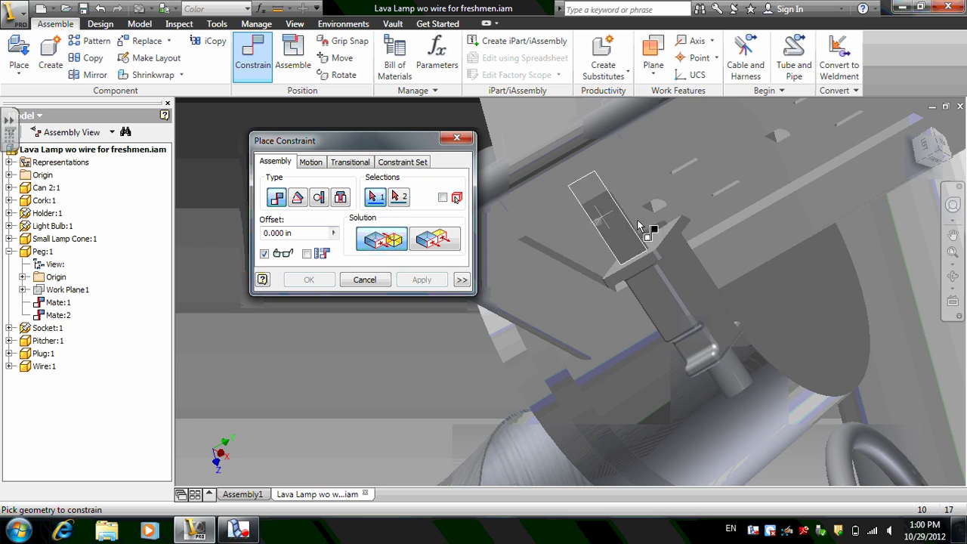
{"action": "scroll", "coordinate": [664, 262], "scroll_direction": "down", "scroll_amount": 3}
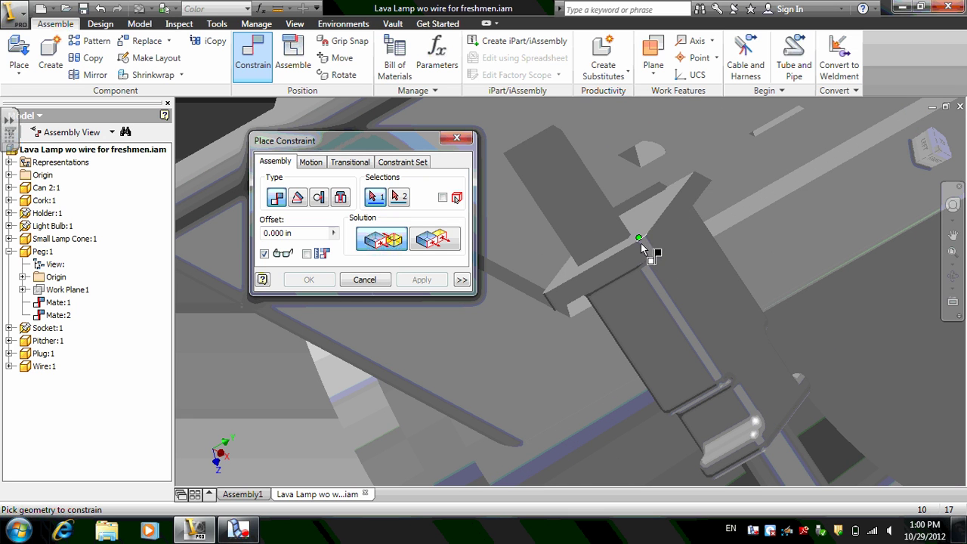
{"action": "scroll", "coordinate": [623, 234], "scroll_direction": "up", "scroll_amount": 3}
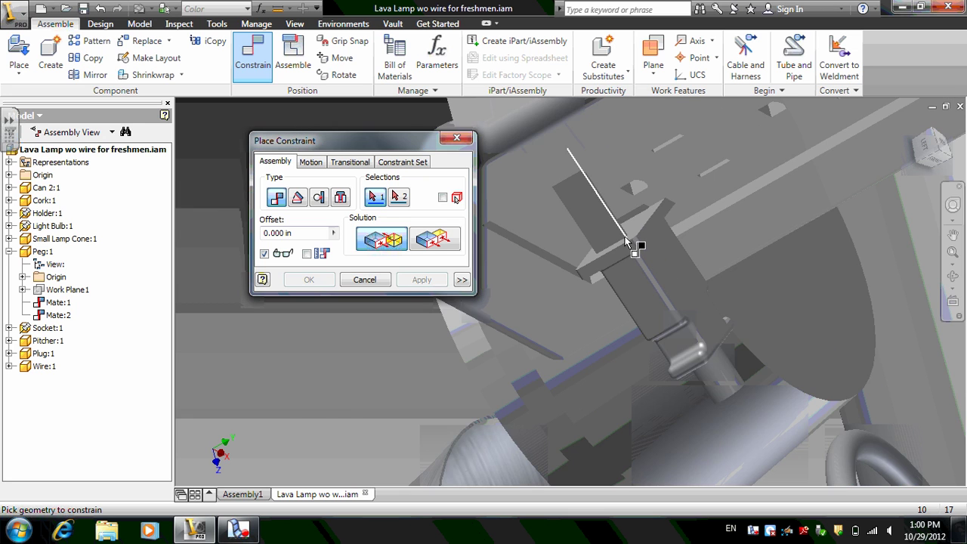
{"action": "scroll", "coordinate": [625, 230], "scroll_direction": "down", "scroll_amount": 3}
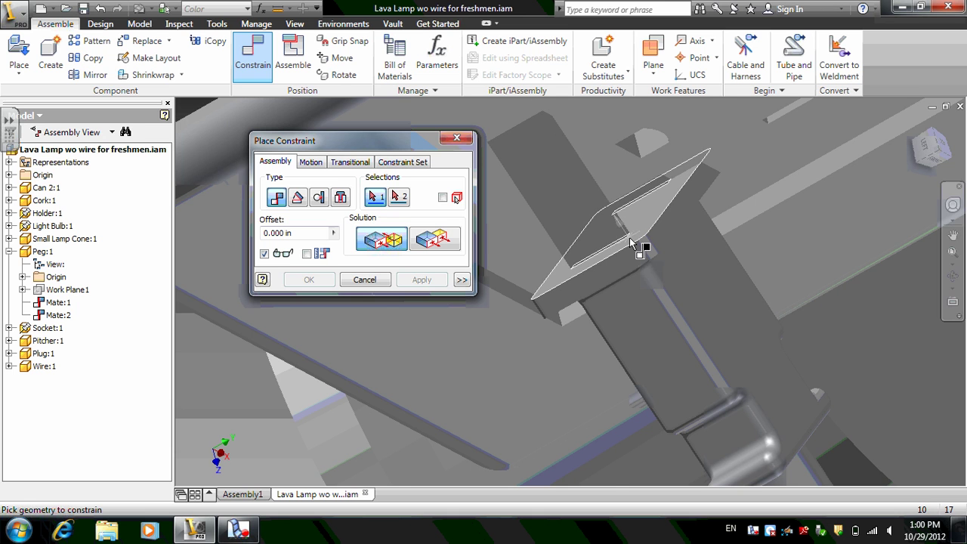
{"action": "scroll", "coordinate": [629, 238], "scroll_direction": "up", "scroll_amount": 2}
{"action": "scroll", "coordinate": [627, 235], "scroll_direction": "up", "scroll_amount": 2}
{"action": "left_click", "coordinate": [623, 224]}
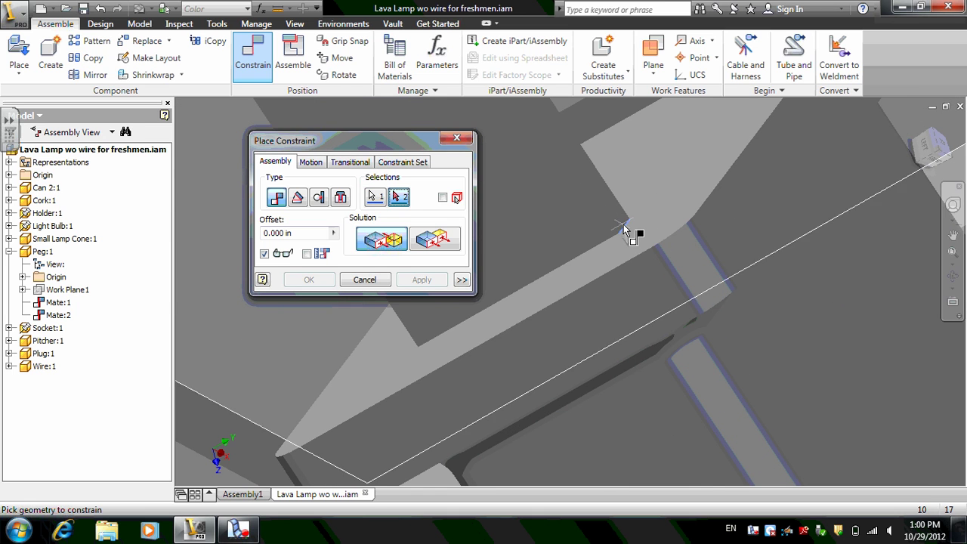
{"action": "scroll", "coordinate": [626, 156], "scroll_direction": "down", "scroll_amount": 3}
{"action": "scroll", "coordinate": [680, 212], "scroll_direction": "up", "scroll_amount": 3}
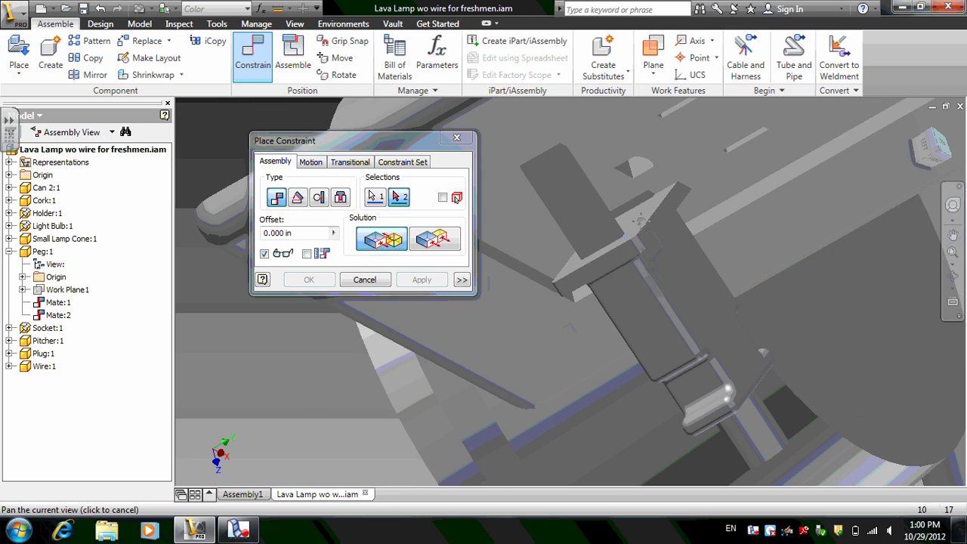
{"action": "left_click", "coordinate": [683, 207]}
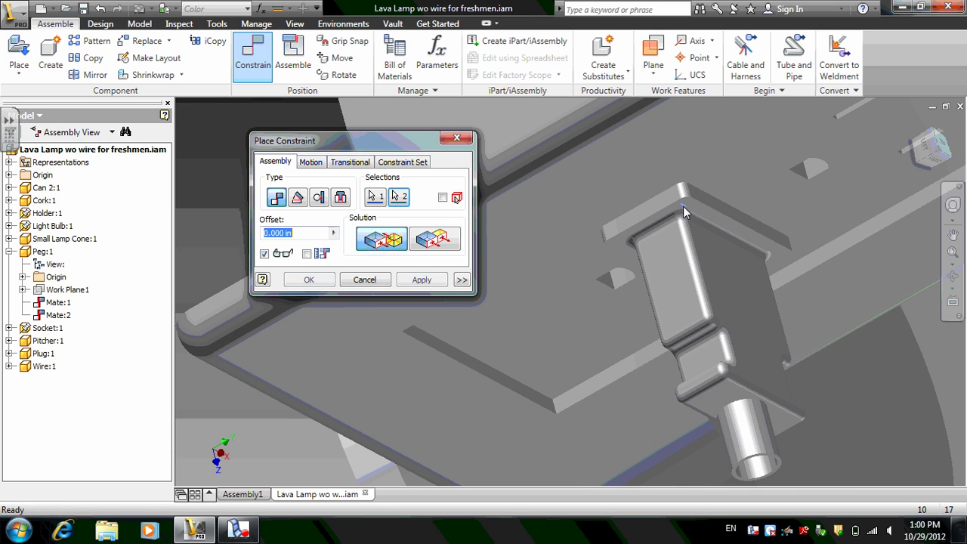
{"action": "left_click", "coordinate": [425, 281]}
{"action": "left_click", "coordinate": [364, 280]}
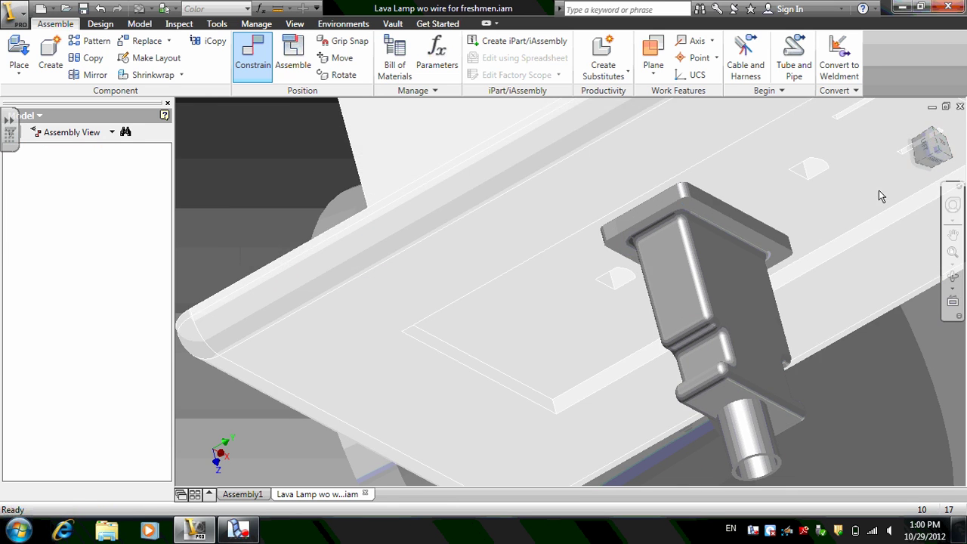
{"action": "left_click", "coordinate": [915, 126]}
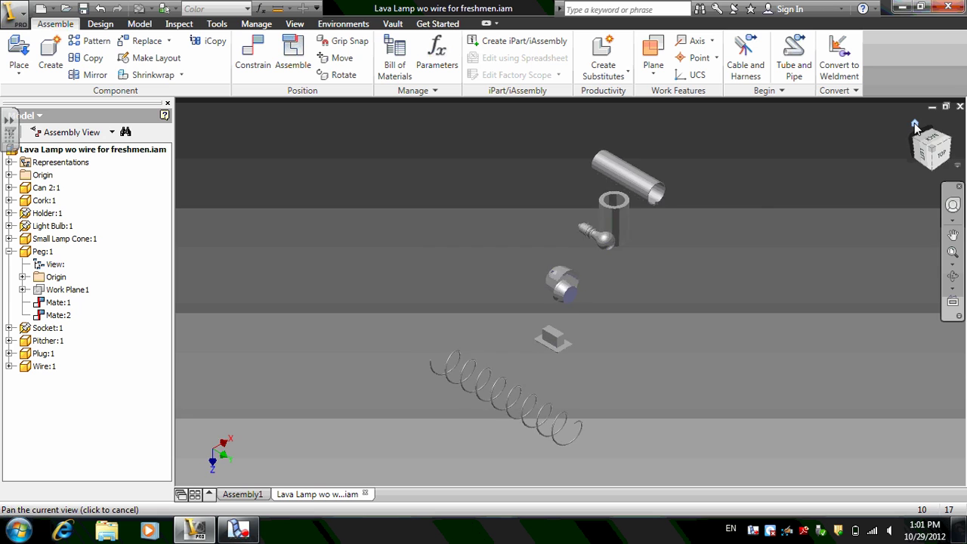
Insert the small lamp cone's circular opening onto the holder's round rim using the aligned solution and a 0.000 in offset
{"action": "scroll", "coordinate": [574, 323], "scroll_direction": "down", "scroll_amount": 3}
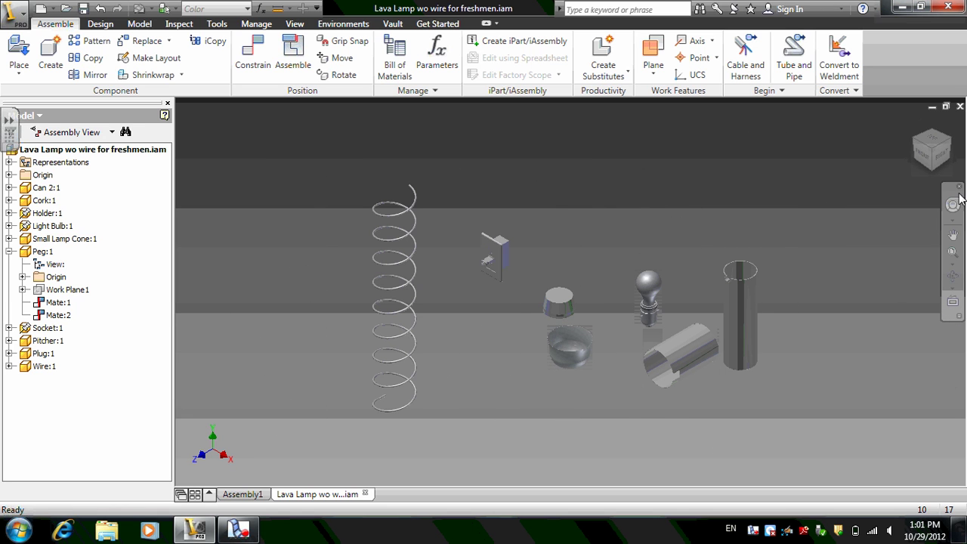
{"action": "left_click", "coordinate": [248, 51]}
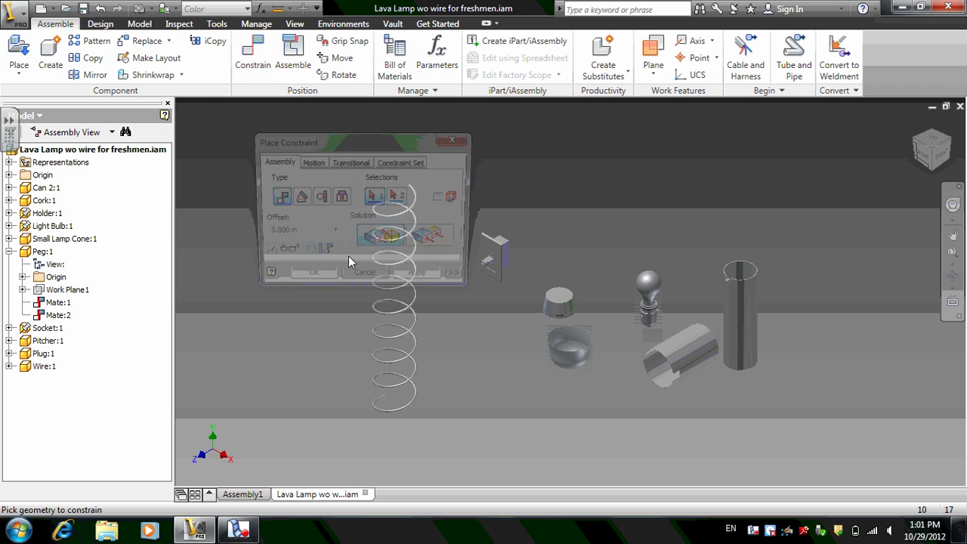
{"action": "left_click", "coordinate": [340, 198]}
{"action": "scroll", "coordinate": [558, 369], "scroll_direction": "up", "scroll_amount": 5}
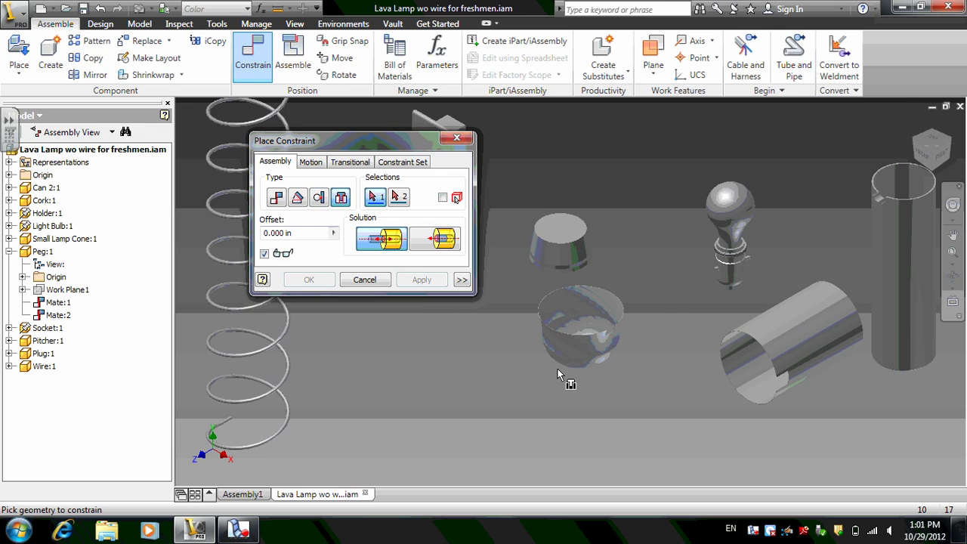
{"action": "left_click", "coordinate": [932, 169]}
{"action": "scroll", "coordinate": [572, 314], "scroll_direction": "up", "scroll_amount": 4}
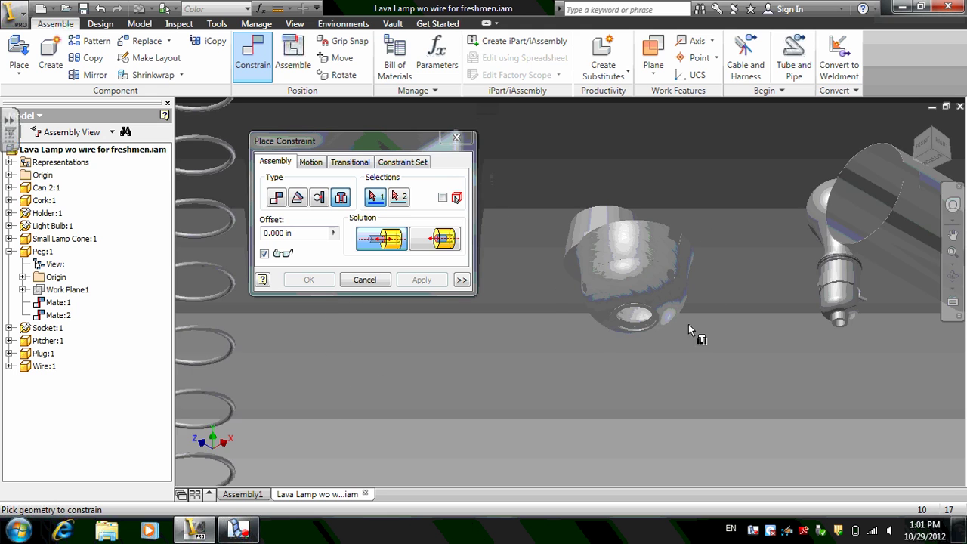
{"action": "scroll", "coordinate": [688, 329], "scroll_direction": "up", "scroll_amount": 3}
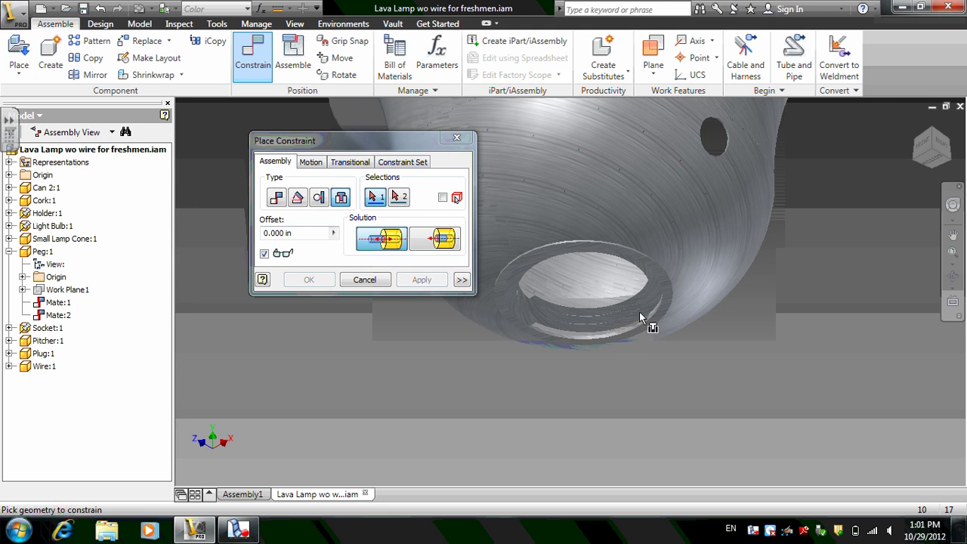
{"action": "left_click", "coordinate": [643, 325]}
{"action": "scroll", "coordinate": [765, 298], "scroll_direction": "down", "scroll_amount": 3}
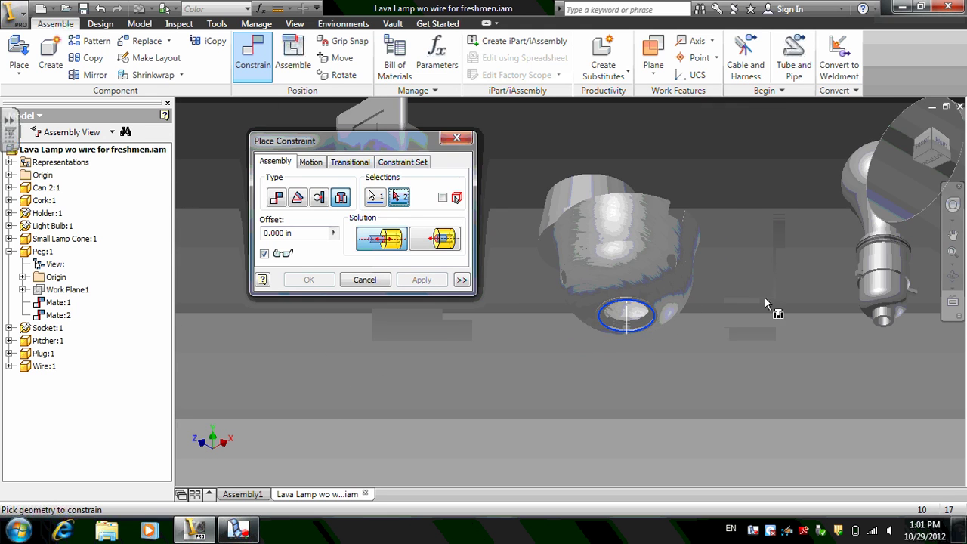
{"action": "scroll", "coordinate": [767, 299], "scroll_direction": "down", "scroll_amount": 2}
{"action": "left_click", "coordinate": [835, 266]}
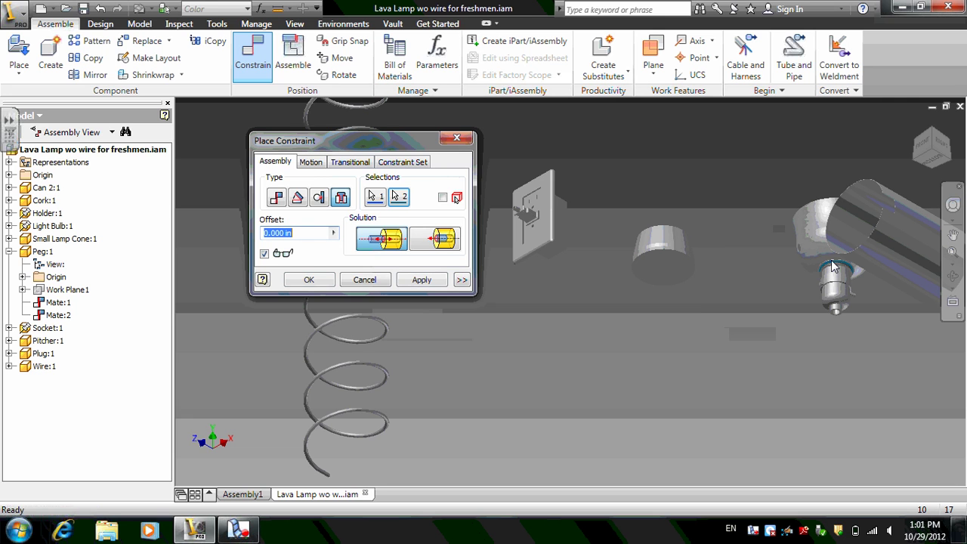
{"action": "left_click", "coordinate": [435, 239]}
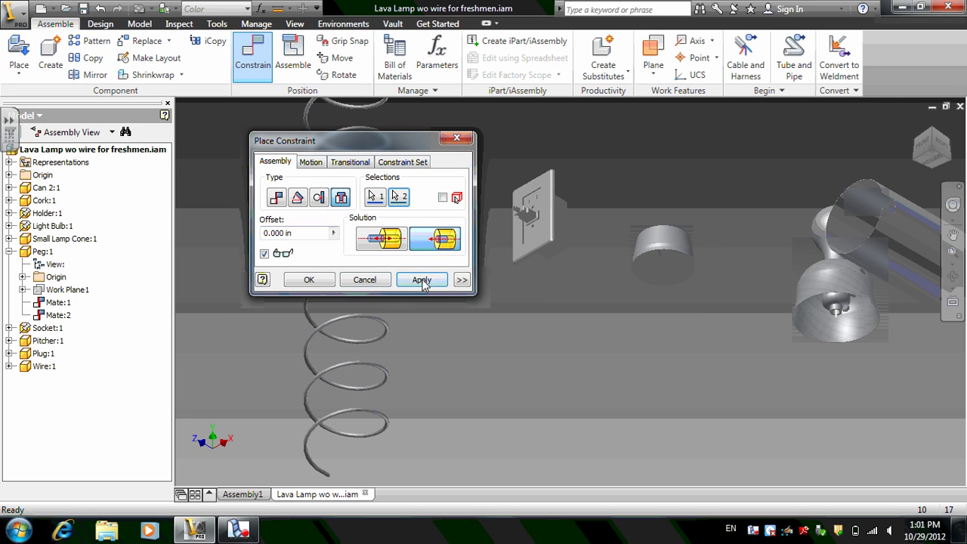
{"action": "left_click", "coordinate": [424, 282]}
{"action": "left_click", "coordinate": [378, 281]}
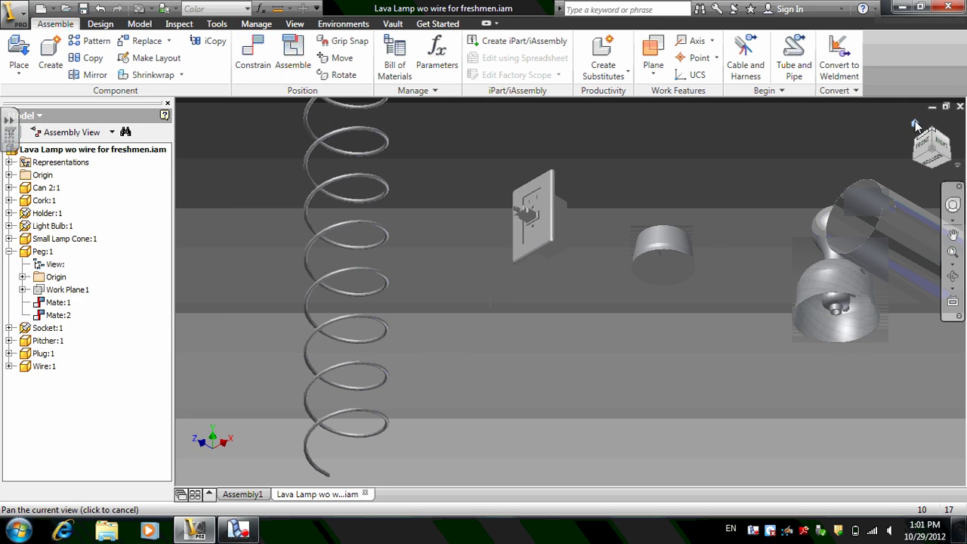
{"action": "left_click", "coordinate": [915, 124]}
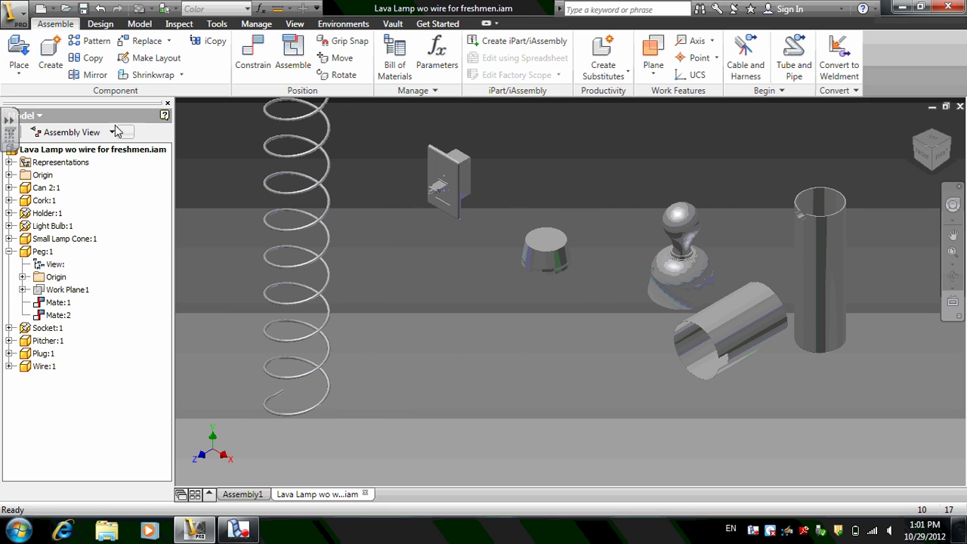
Insert the can's notched end onto the small lamp cone's circular edge with the opposed solution and a 0.000 in offset
{"action": "left_click", "coordinate": [257, 60]}
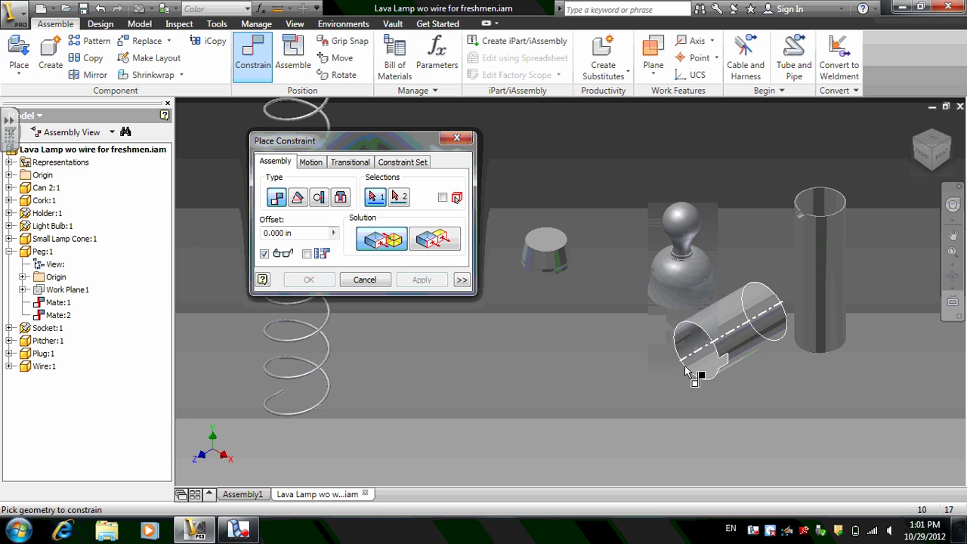
{"action": "left_click", "coordinate": [340, 199]}
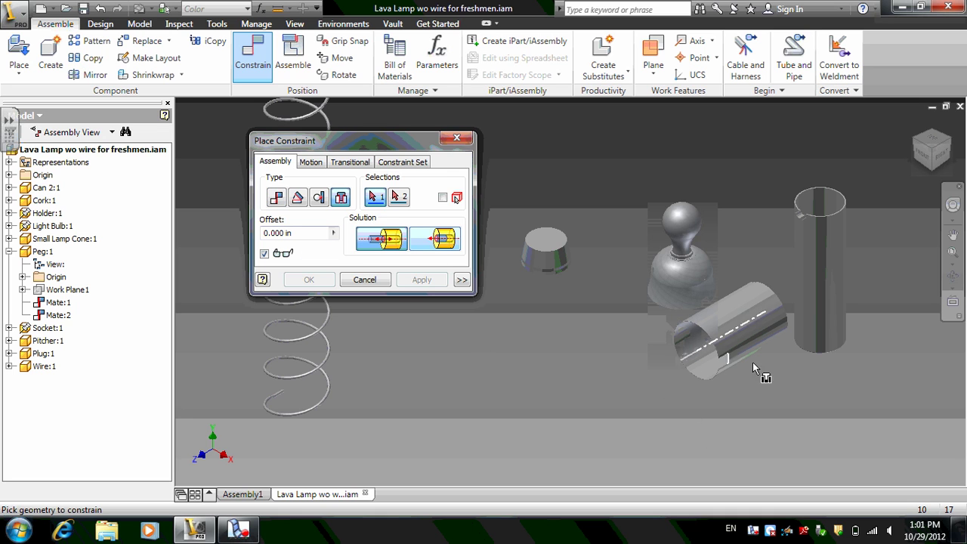
{"action": "left_click", "coordinate": [728, 331]}
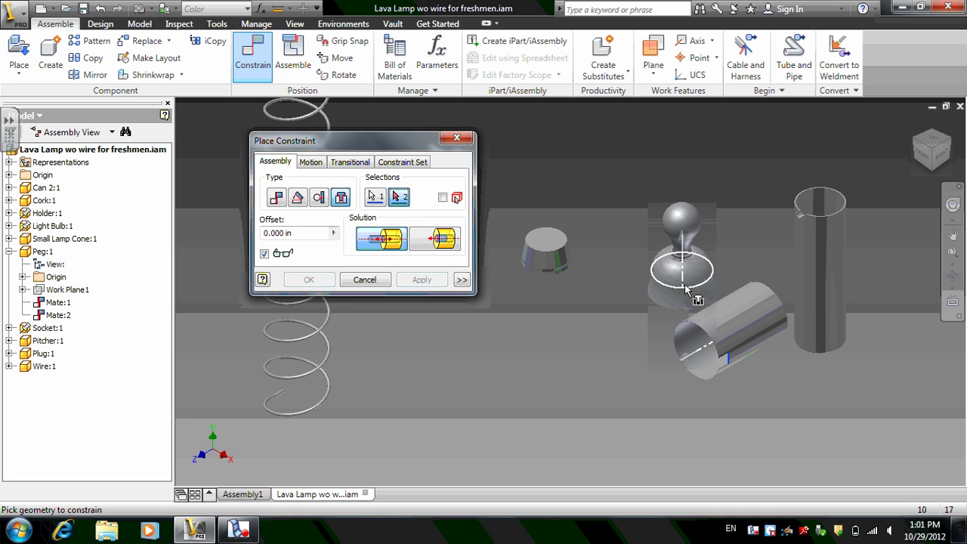
{"action": "left_click", "coordinate": [684, 285]}
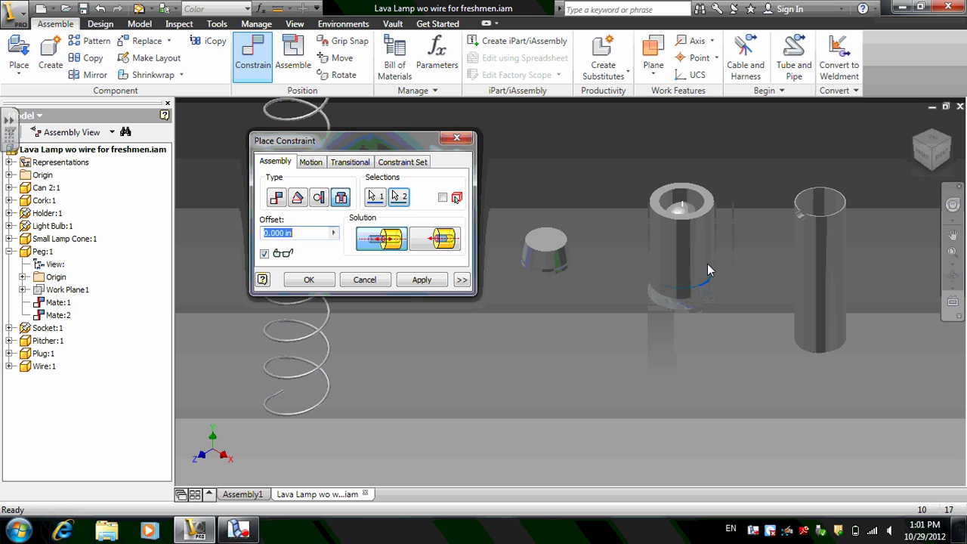
{"action": "left_click", "coordinate": [689, 267]}
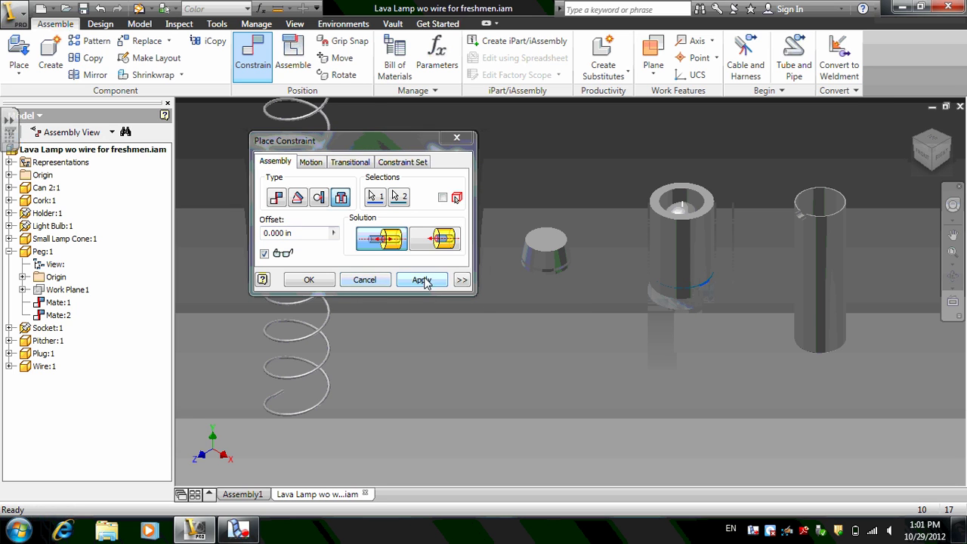
{"action": "left_click", "coordinate": [364, 280]}
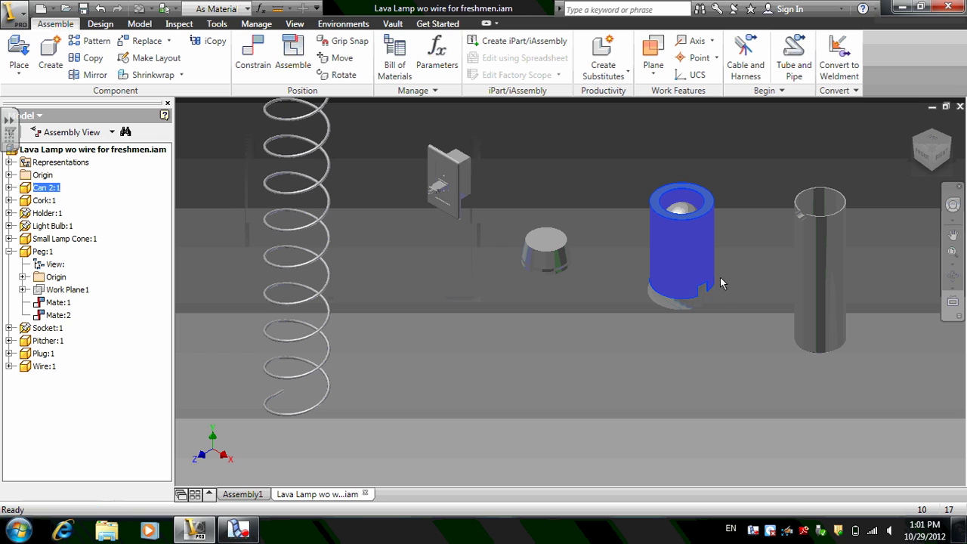
{"action": "left_click", "coordinate": [724, 284]}
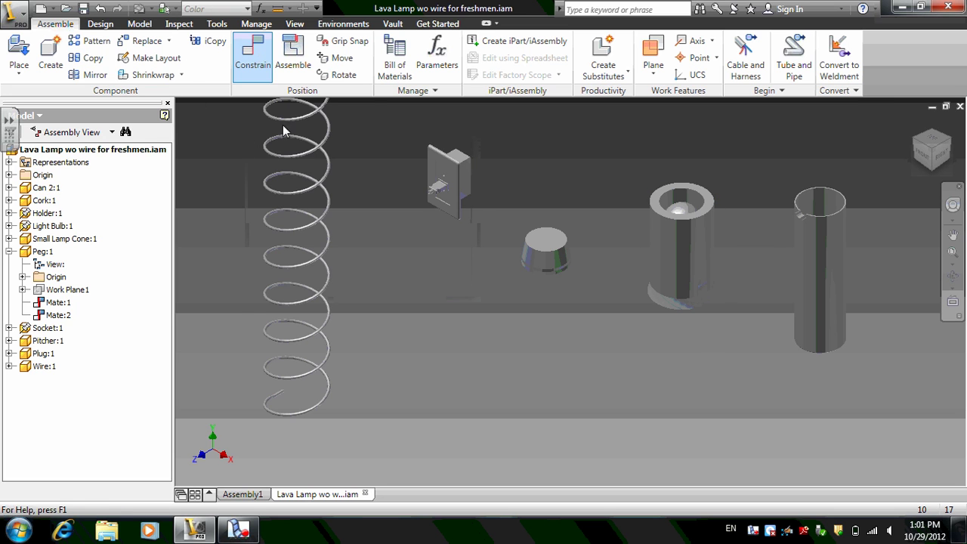
{"action": "key", "text": "c"}
{"action": "left_click", "coordinate": [339, 197]}
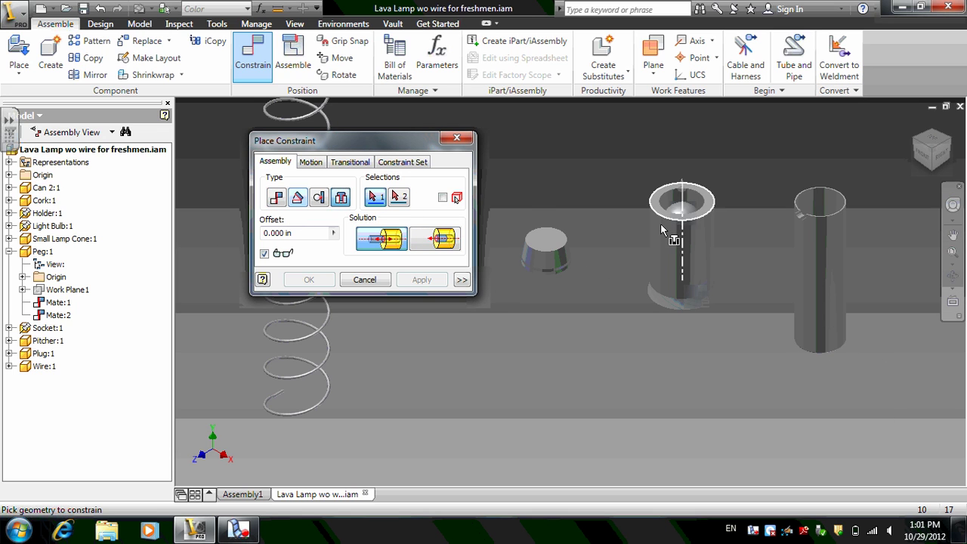
{"action": "left_click", "coordinate": [277, 198]}
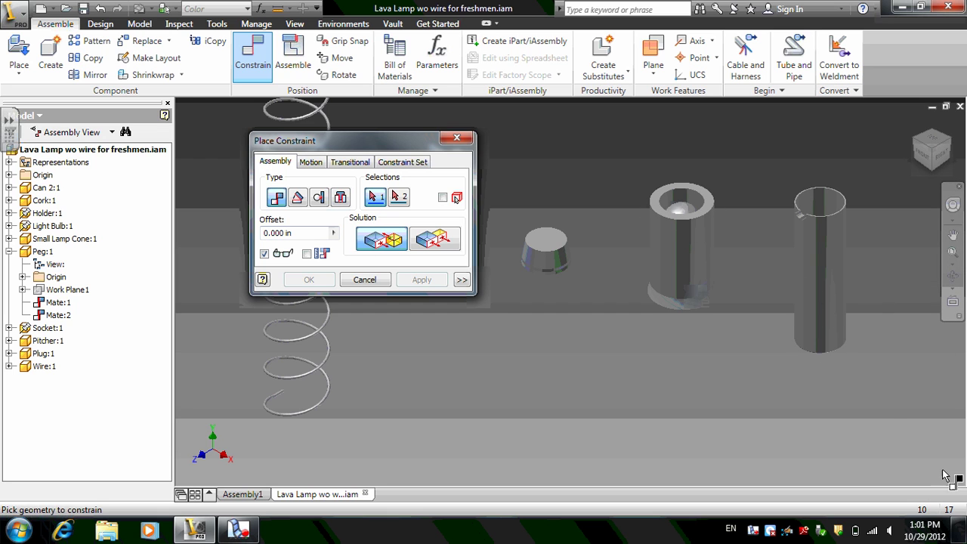
{"action": "left_click", "coordinate": [829, 361]}
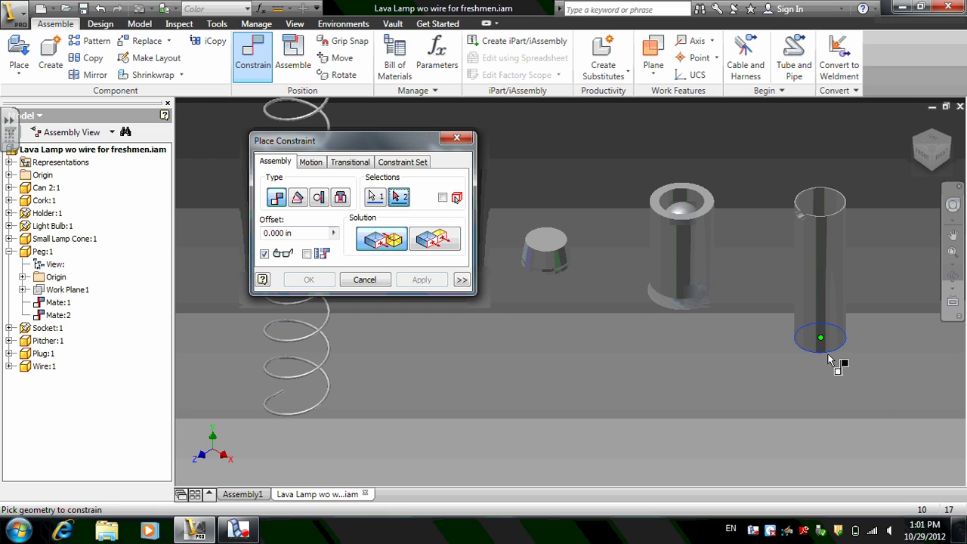
{"action": "left_click", "coordinate": [667, 217]}
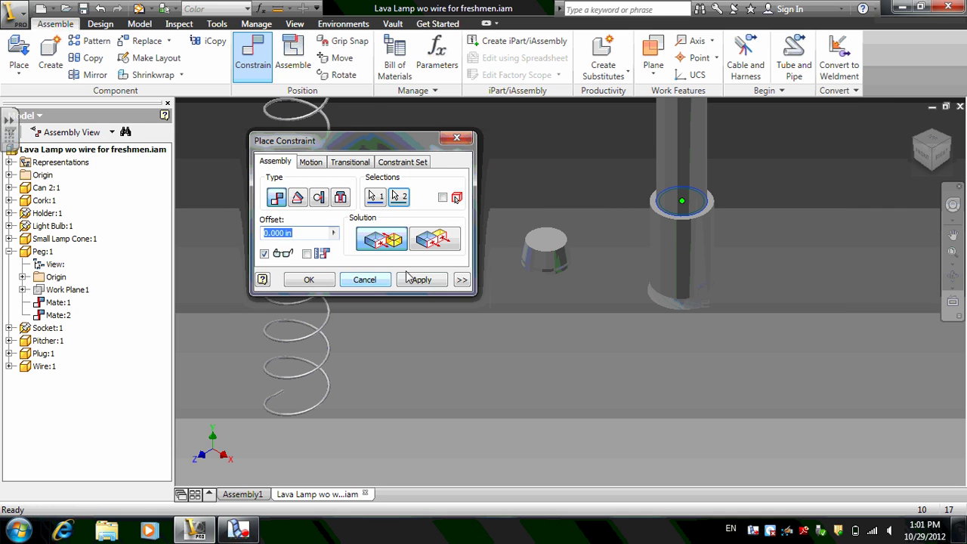
{"action": "left_click", "coordinate": [382, 282]}
{"action": "scroll", "coordinate": [530, 299], "scroll_direction": "up", "scroll_amount": 5}
{"action": "scroll", "coordinate": [530, 300], "scroll_direction": "down", "scroll_amount": 3}
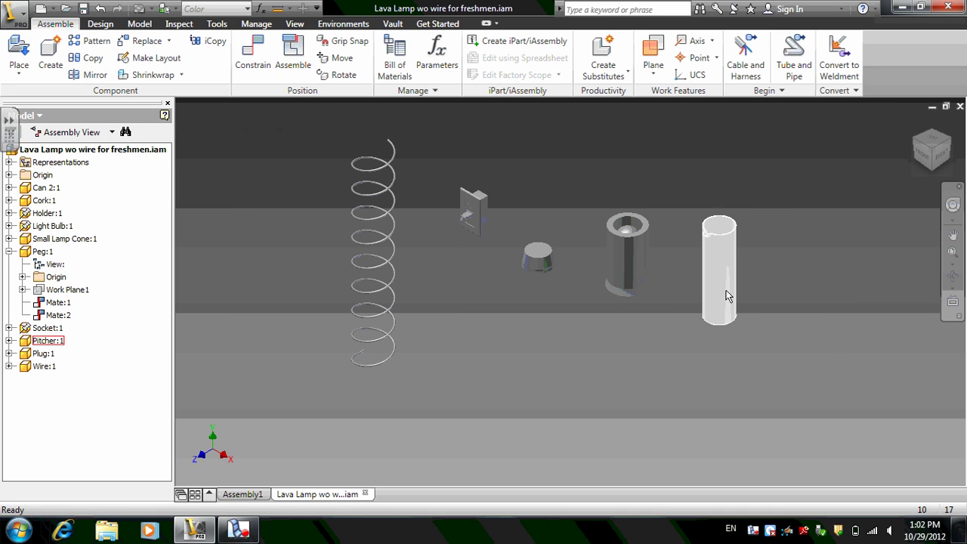
Mate the centre point of the pitcher's bottom edge to the centre of the can's top rim with a 0.000 in offset
{"action": "left_click", "coordinate": [256, 66]}
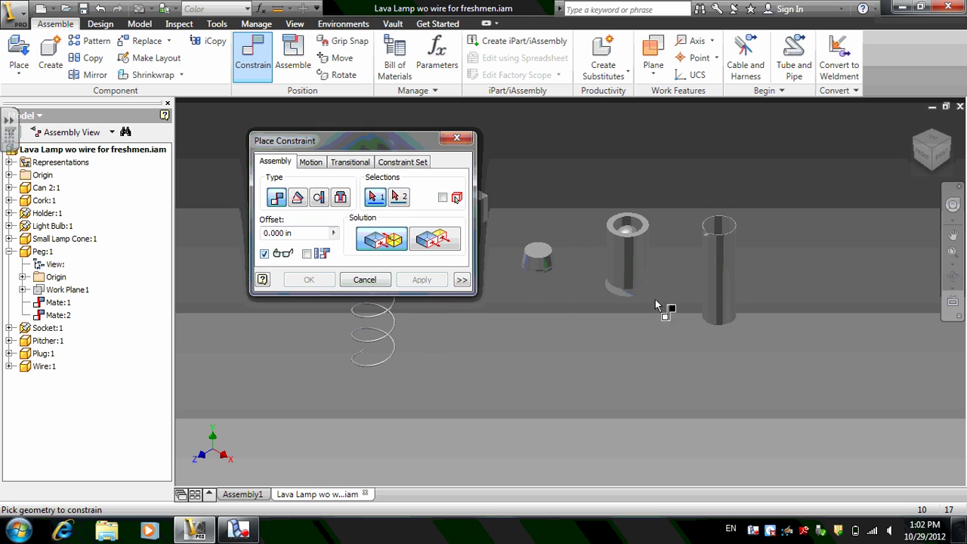
{"action": "left_click", "coordinate": [723, 329]}
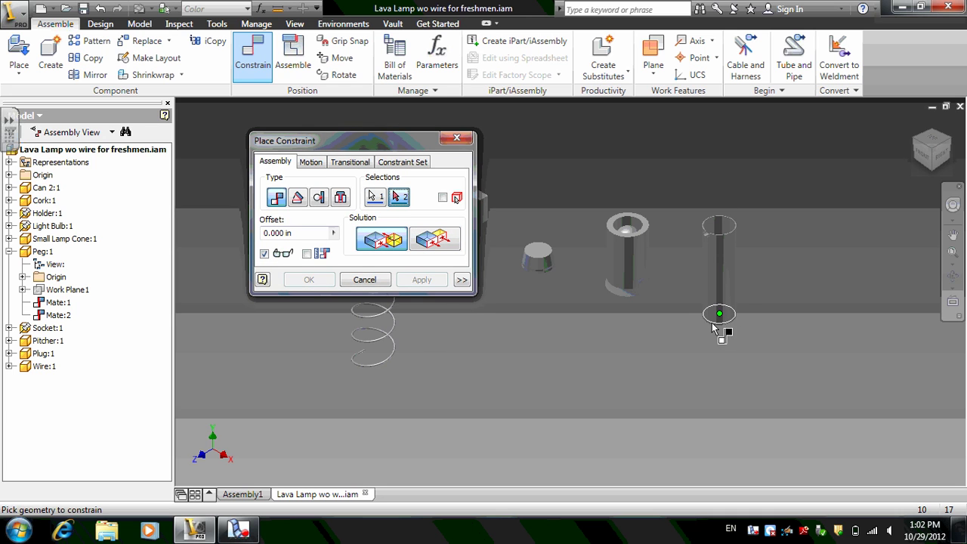
{"action": "left_click", "coordinate": [641, 234]}
{"action": "left_click", "coordinate": [421, 280]}
{"action": "left_click", "coordinate": [364, 279]}
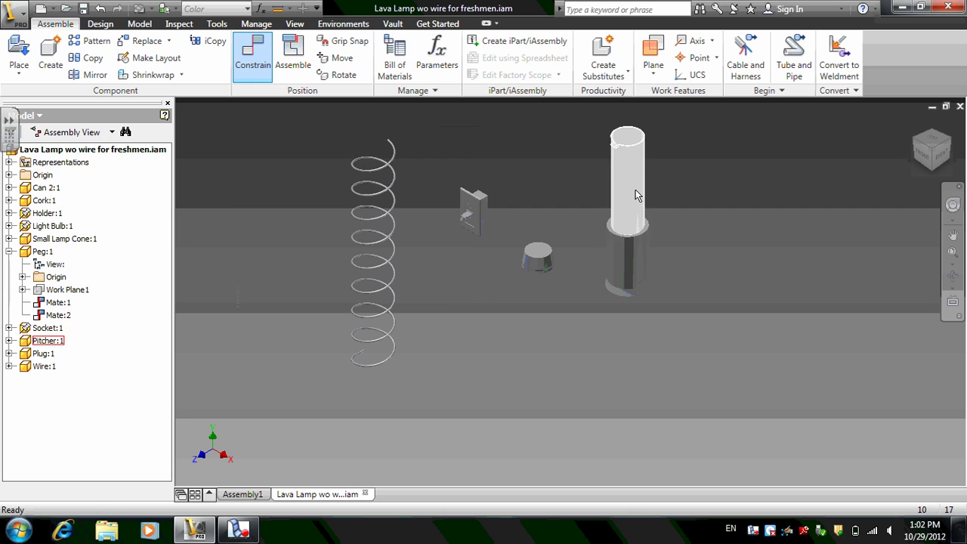
Swing the mated pitcher down to one side of the can to test its freedom of movement
{"action": "left_click_drag", "start_coordinate": [636, 190], "coordinate": [712, 310]}
{"action": "scroll", "coordinate": [634, 304], "scroll_direction": "up", "scroll_amount": 5}
{"action": "scroll", "coordinate": [597, 299], "scroll_direction": "down", "scroll_amount": 9}
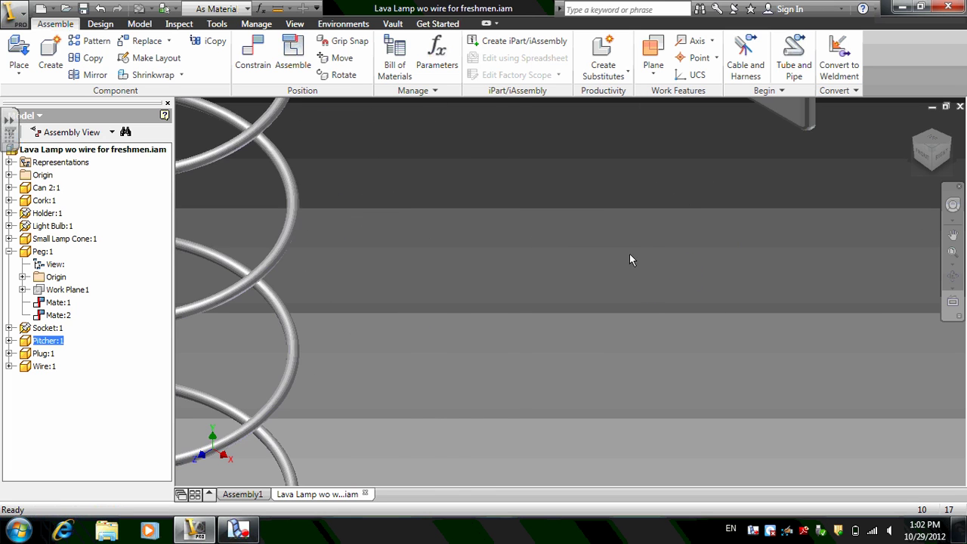
{"action": "scroll", "coordinate": [642, 259], "scroll_direction": "up", "scroll_amount": 6}
{"action": "scroll", "coordinate": [896, 242], "scroll_direction": "down", "scroll_amount": 3}
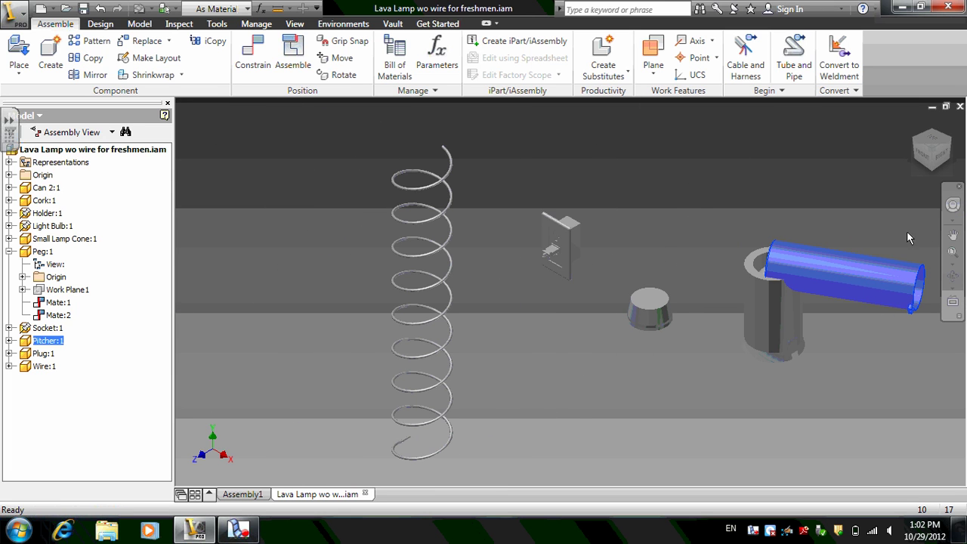
Try to mate the pitcher's flat bottom face to the can's ring-shaped top face with a 0.000 in offset
{"action": "left_click", "coordinate": [953, 206]}
{"action": "left_click_drag", "start_coordinate": [583, 259], "coordinate": [639, 275]}
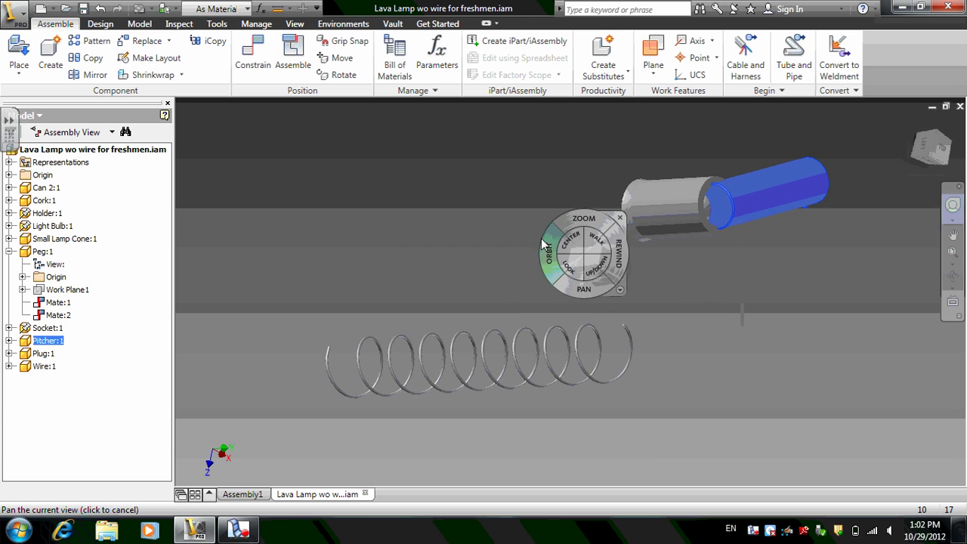
{"action": "left_click", "coordinate": [620, 218]}
{"action": "left_click", "coordinate": [253, 54]}
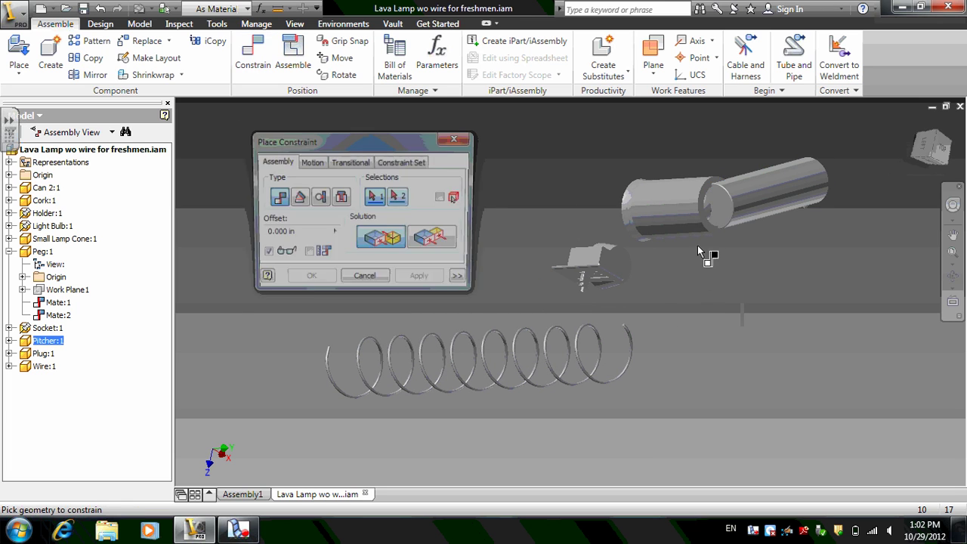
{"action": "left_click", "coordinate": [725, 208]}
{"action": "scroll", "coordinate": [696, 217], "scroll_direction": "up", "scroll_amount": 5}
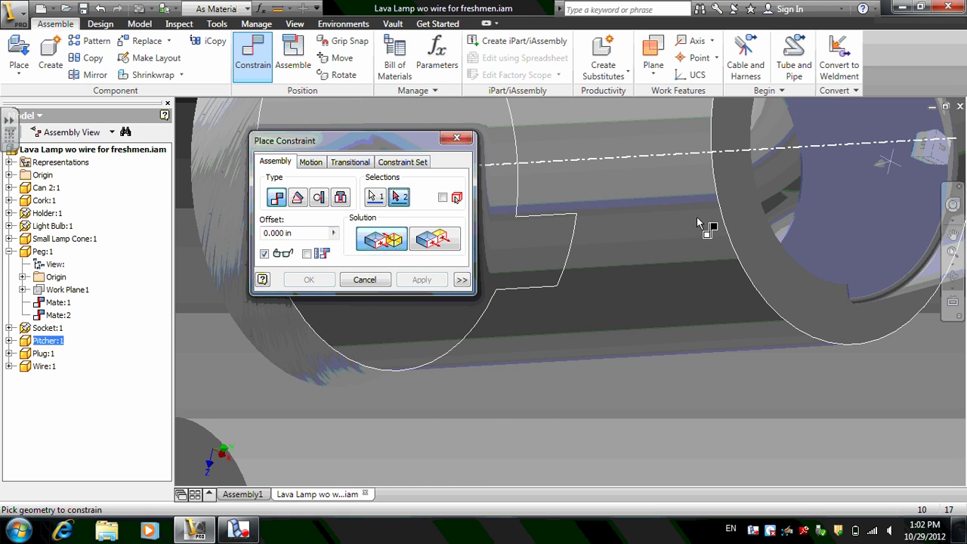
{"action": "left_click", "coordinate": [745, 215]}
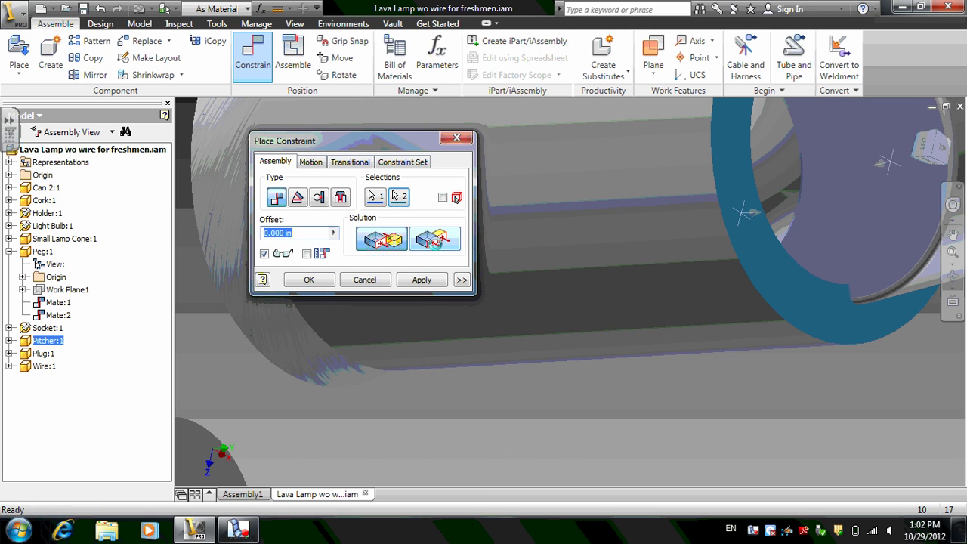
{"action": "left_click", "coordinate": [436, 243]}
{"action": "left_click", "coordinate": [382, 246]}
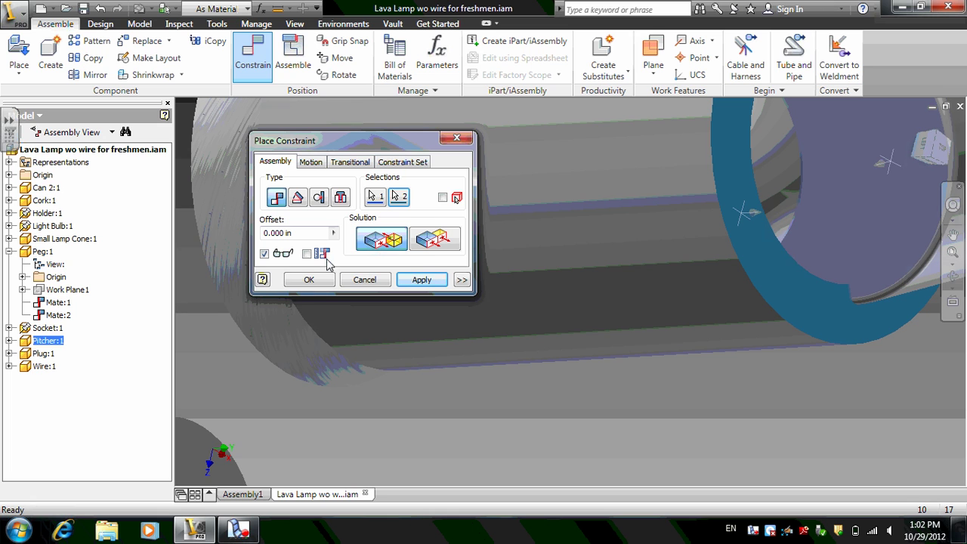
{"action": "left_click", "coordinate": [415, 280]}
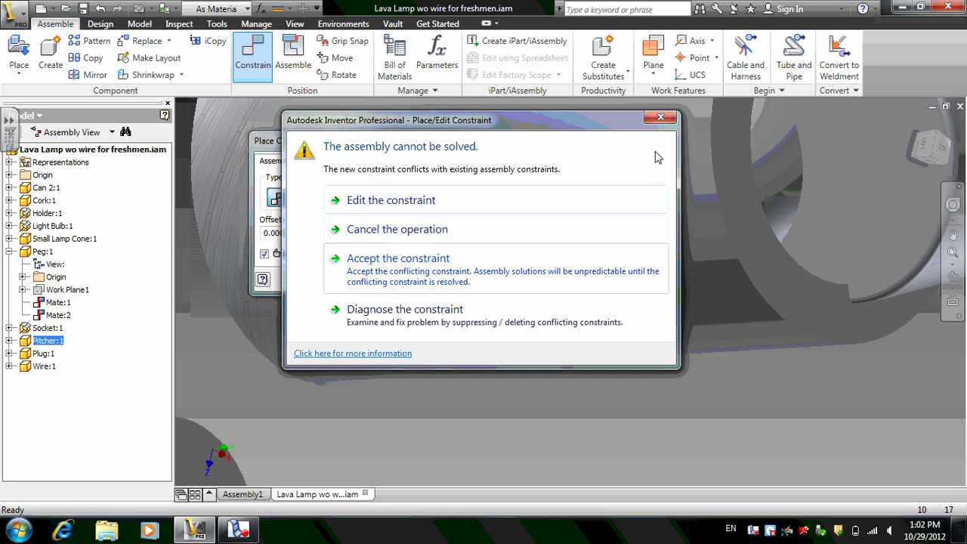
{"action": "left_click", "coordinate": [660, 118]}
{"action": "key", "text": "Escape"}
Restore the home view and swing the pitcher roughly upright above the can
{"action": "scroll", "coordinate": [477, 190], "scroll_direction": "down", "scroll_amount": 5}
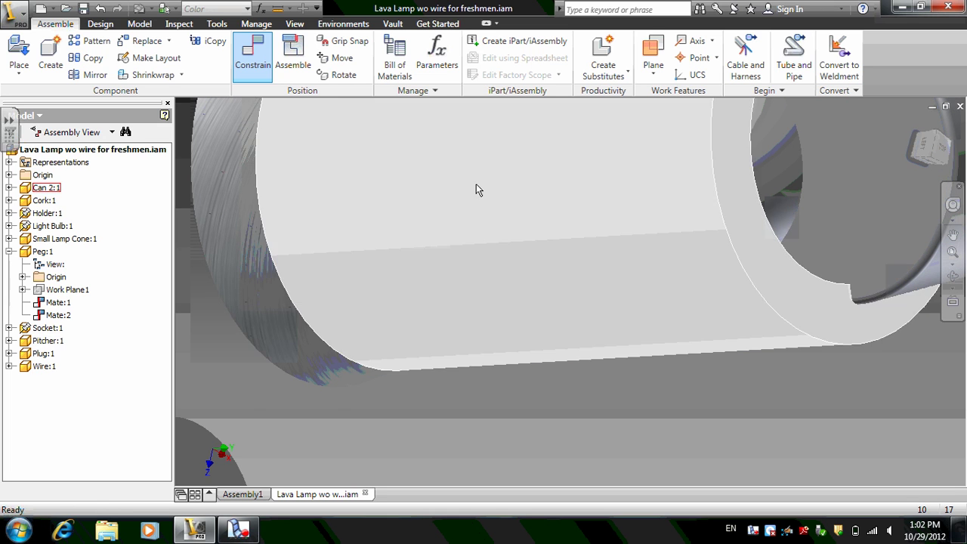
{"action": "scroll", "coordinate": [565, 167], "scroll_direction": "down", "scroll_amount": 2}
{"action": "left_click_drag", "start_coordinate": [564, 167], "coordinate": [699, 164]}
{"action": "left_click", "coordinate": [912, 134]}
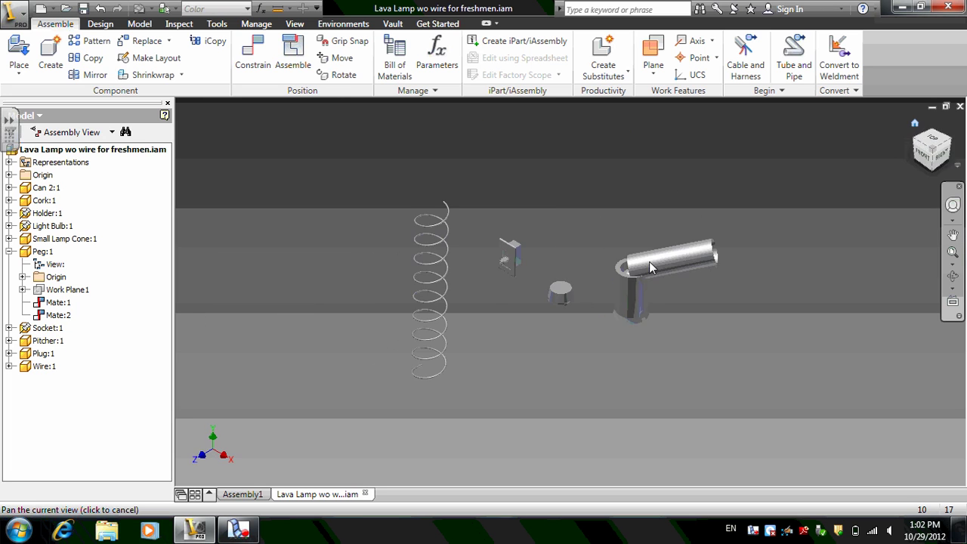
{"action": "left_click_drag", "start_coordinate": [649, 261], "coordinate": [619, 233]}
Mate the pitcher's central axis to the can's central axis with a 0.000 in offset
{"action": "left_click", "coordinate": [253, 54]}
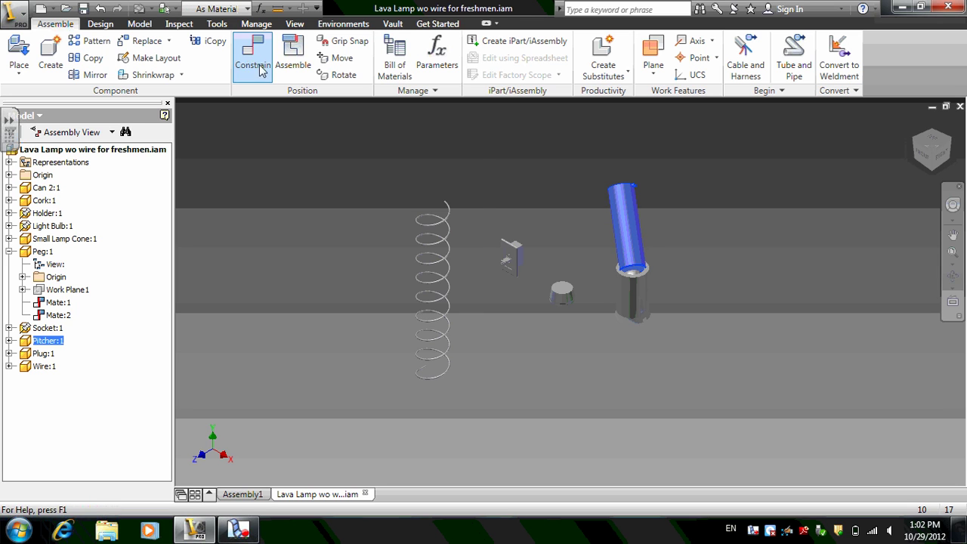
{"action": "left_click", "coordinate": [635, 227]}
{"action": "left_click", "coordinate": [640, 306]}
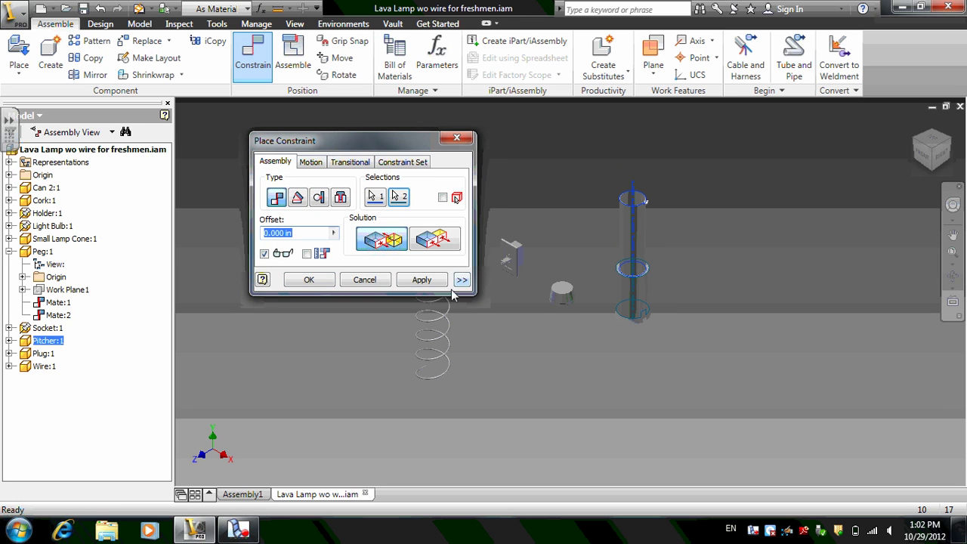
{"action": "left_click", "coordinate": [438, 284]}
{"action": "left_click", "coordinate": [364, 279]}
Test the pitcher's remaining movement by spinning it about the can's axis
{"action": "left_click", "coordinate": [630, 247]}
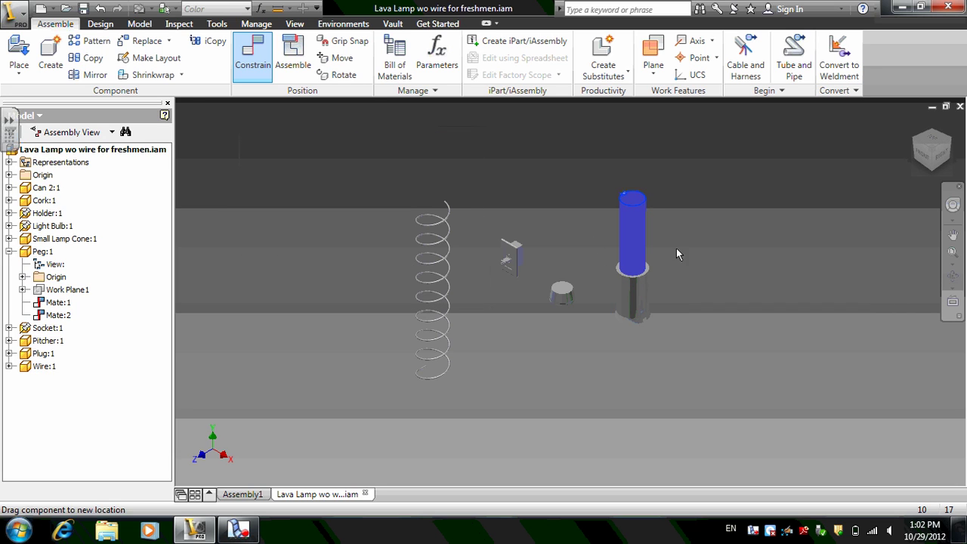
{"action": "left_click_drag", "start_coordinate": [628, 208], "coordinate": [611, 182]}
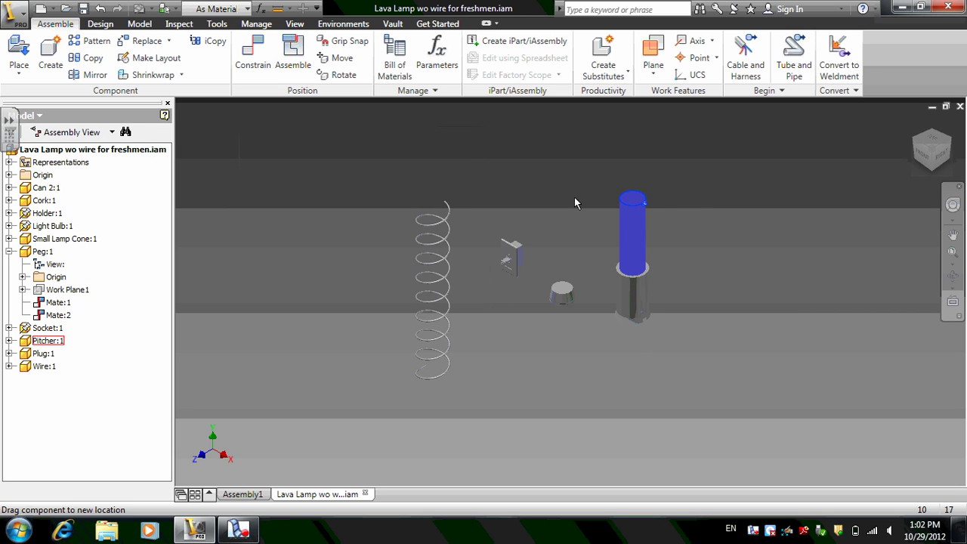
{"action": "left_click_drag", "start_coordinate": [625, 263], "coordinate": [624, 264]}
{"action": "left_click", "coordinate": [561, 341]}
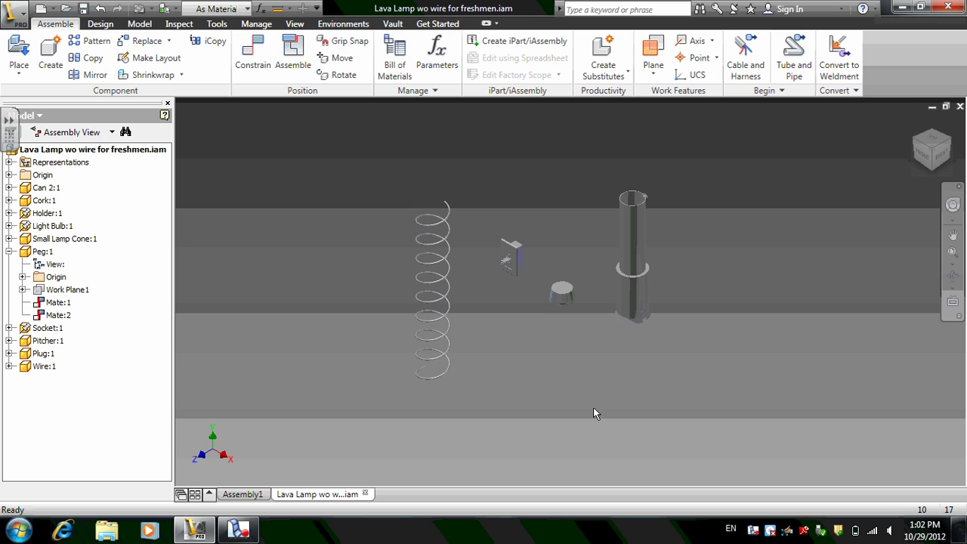
Examine the cork and its lower rim up close, and compare it with the pitcher's open top
{"action": "middle_click_drag", "start_coordinate": [568, 317], "coordinate": [519, 399]}
{"action": "scroll", "coordinate": [477, 299], "scroll_direction": "down", "scroll_amount": 3}
{"action": "scroll", "coordinate": [470, 298], "scroll_direction": "down", "scroll_amount": 3}
{"action": "scroll", "coordinate": [563, 373], "scroll_direction": "up", "scroll_amount": 5}
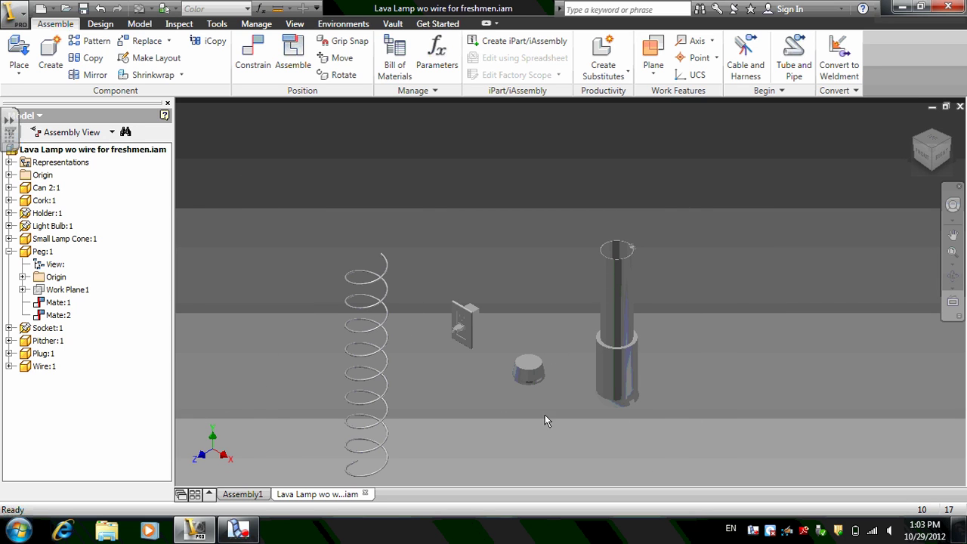
{"action": "scroll", "coordinate": [526, 406], "scroll_direction": "down", "scroll_amount": 3}
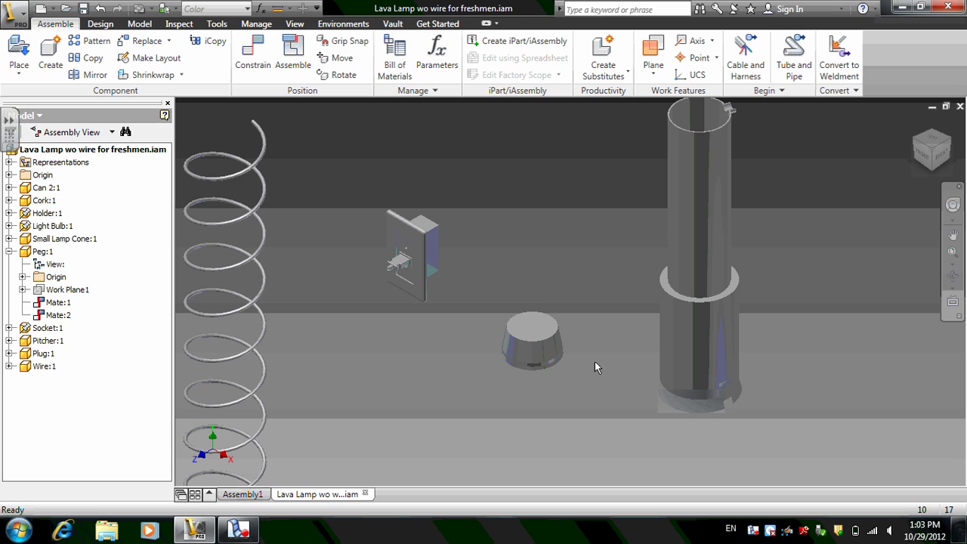
{"action": "scroll", "coordinate": [510, 371], "scroll_direction": "down", "scroll_amount": 3}
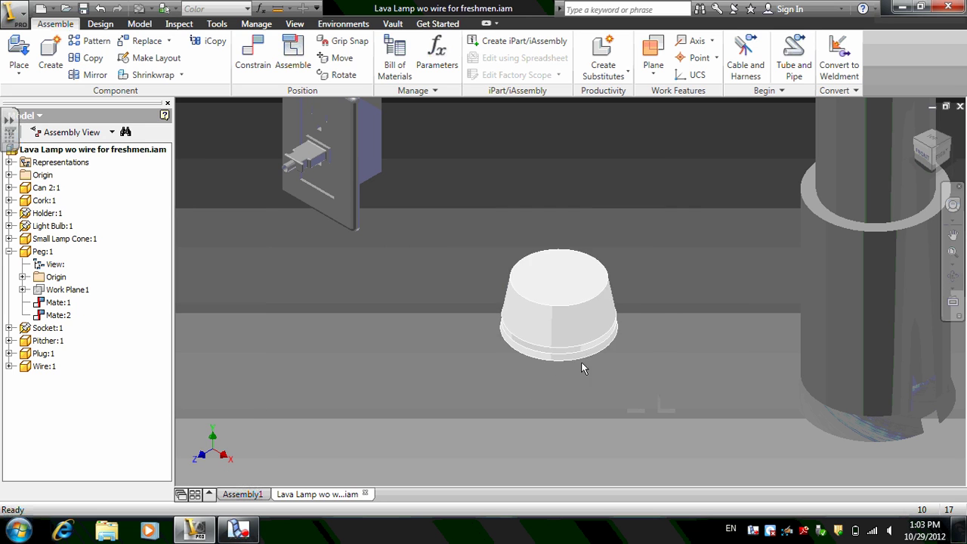
{"action": "scroll", "coordinate": [582, 355], "scroll_direction": "down", "scroll_amount": 3}
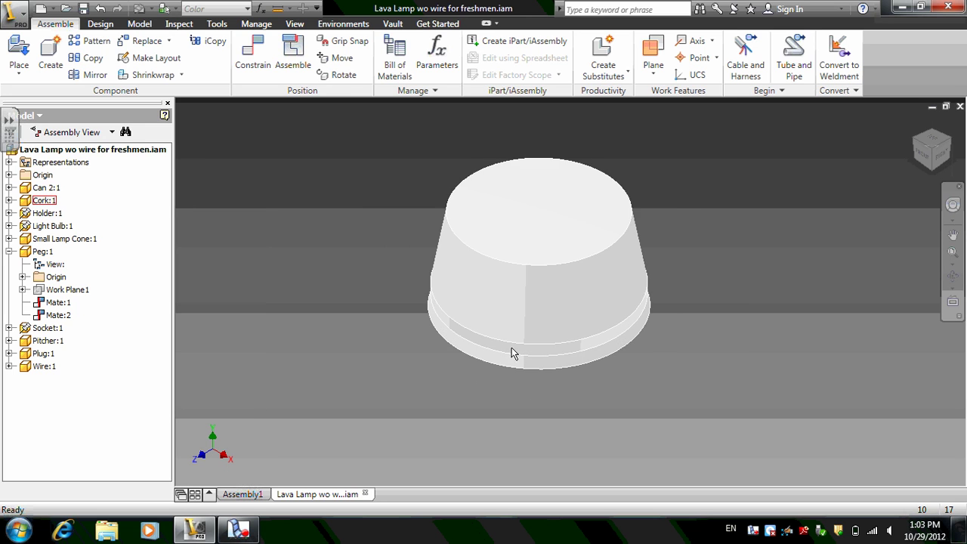
{"action": "scroll", "coordinate": [318, 169], "scroll_direction": "up", "scroll_amount": 5}
{"action": "scroll", "coordinate": [422, 215], "scroll_direction": "up", "scroll_amount": 4}
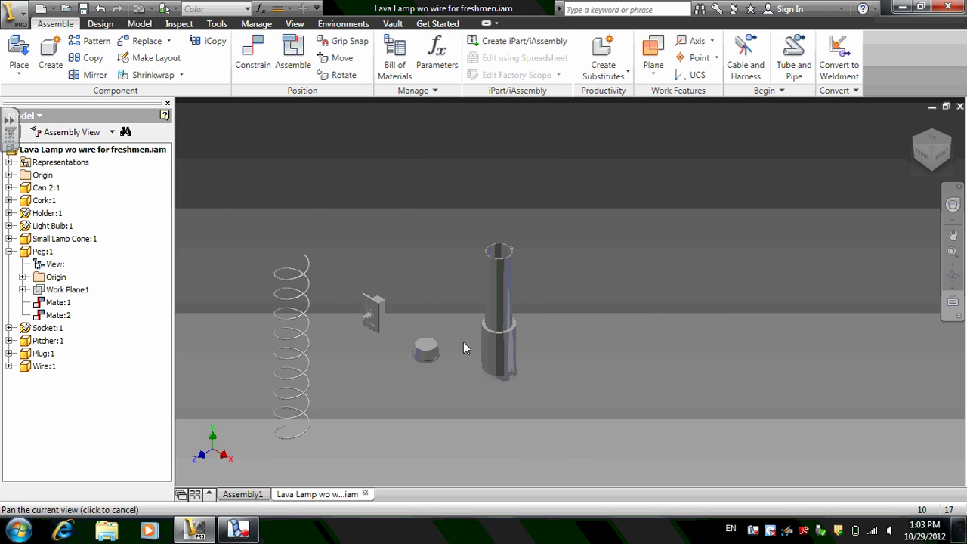
{"action": "scroll", "coordinate": [443, 305], "scroll_direction": "down", "scroll_amount": 4}
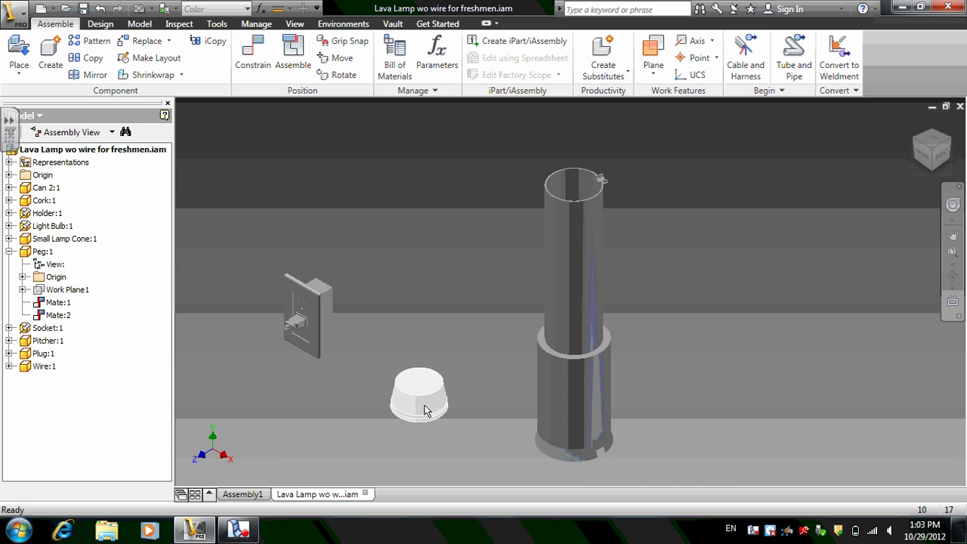
Insert the cork's bottom circular edge onto the pitcher's top rim using the aligned solution and a 0.000 in offset
{"action": "key", "text": "c"}
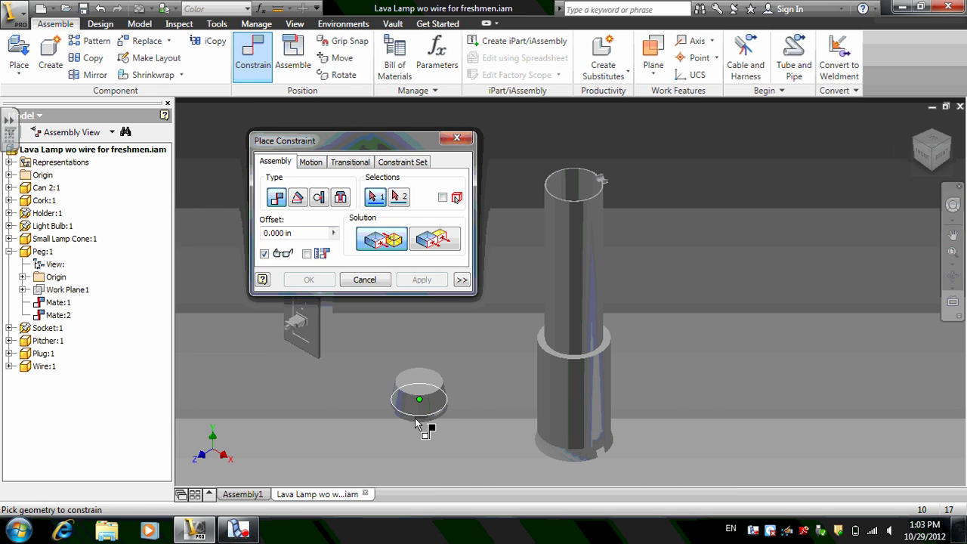
{"action": "left_click", "coordinate": [344, 197]}
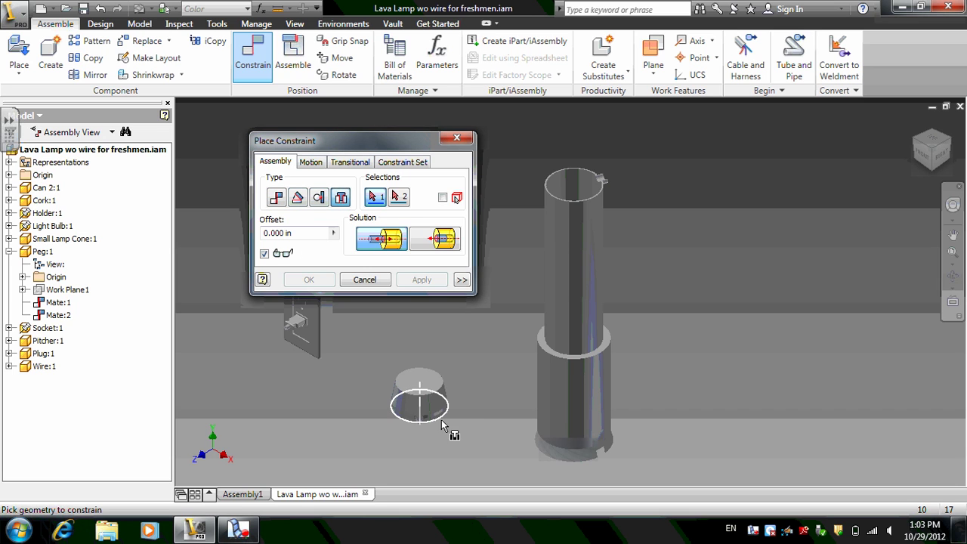
{"action": "left_click", "coordinate": [436, 419]}
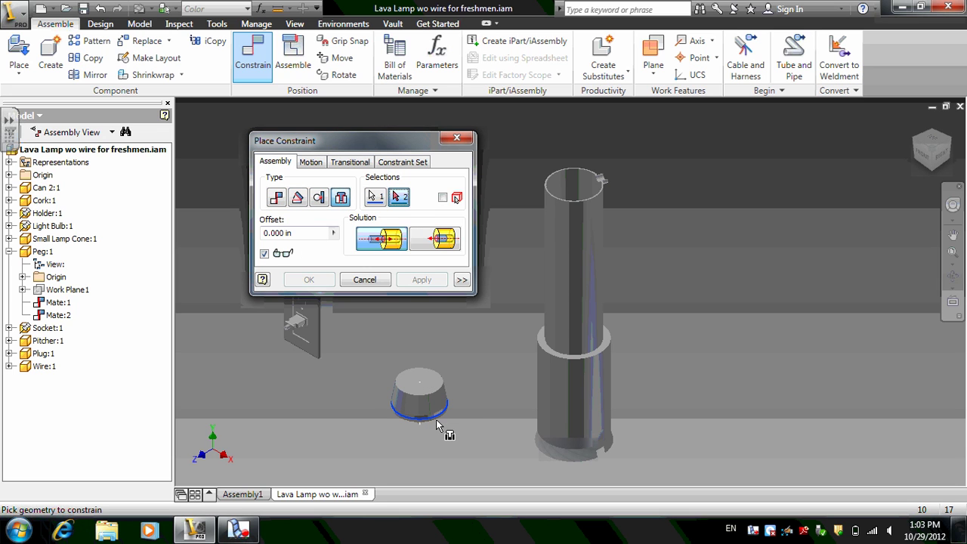
{"action": "left_click", "coordinate": [576, 204]}
{"action": "left_click", "coordinate": [427, 240]}
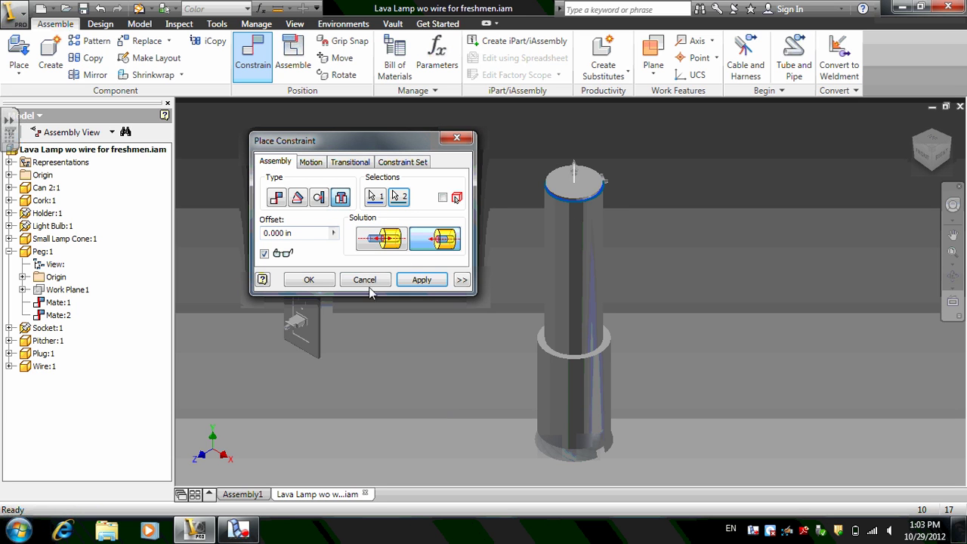
{"action": "left_click", "coordinate": [443, 281]}
{"action": "left_click", "coordinate": [365, 281]}
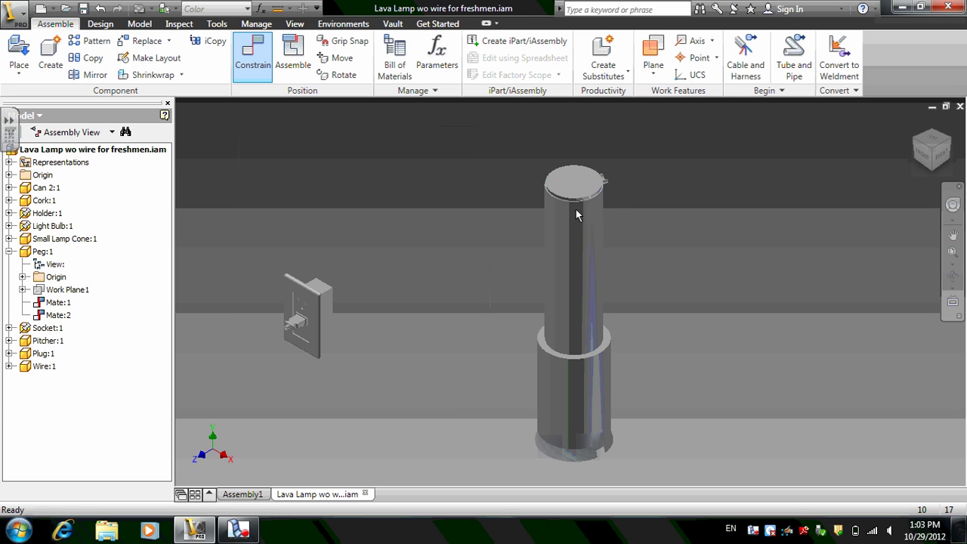
{"action": "middle_click_drag", "start_coordinate": [466, 307], "coordinate": [687, 241]}
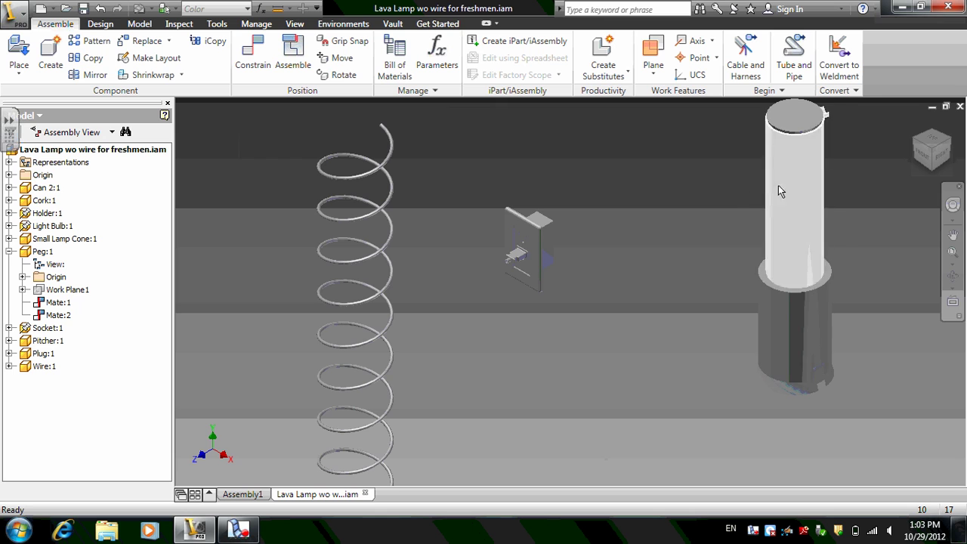
Unground the wall socket so that it can be moved by constraints
{"action": "scroll", "coordinate": [606, 381], "scroll_direction": "down", "scroll_amount": 3}
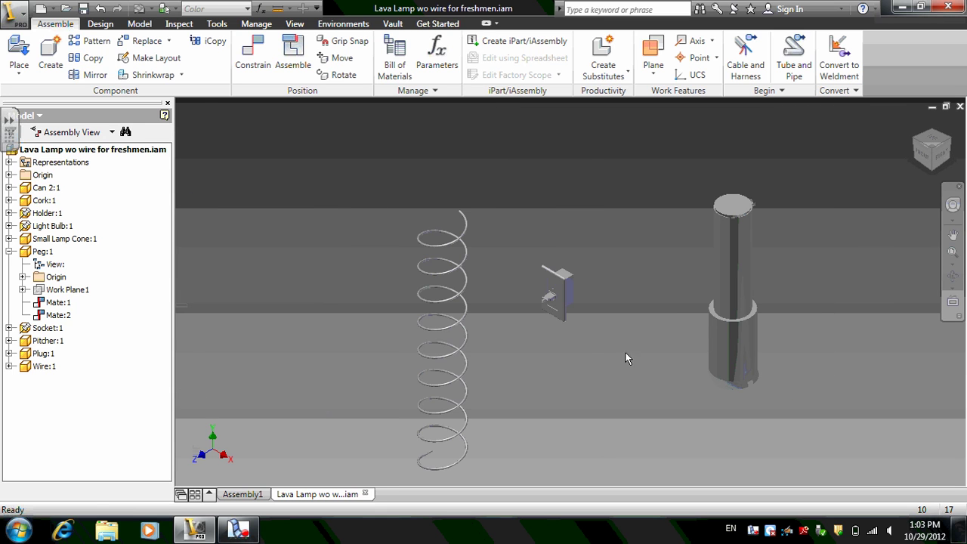
{"action": "middle_click_drag", "start_coordinate": [626, 353], "coordinate": [634, 346]}
{"action": "middle_click_drag", "start_coordinate": [655, 440], "coordinate": [572, 328]}
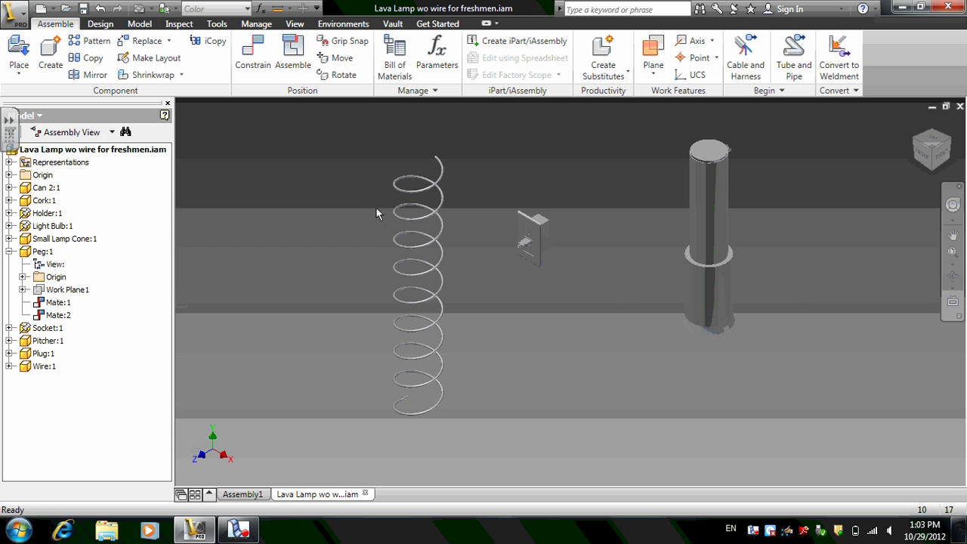
{"action": "left_click", "coordinate": [9, 252]}
{"action": "right_click", "coordinate": [21, 265]}
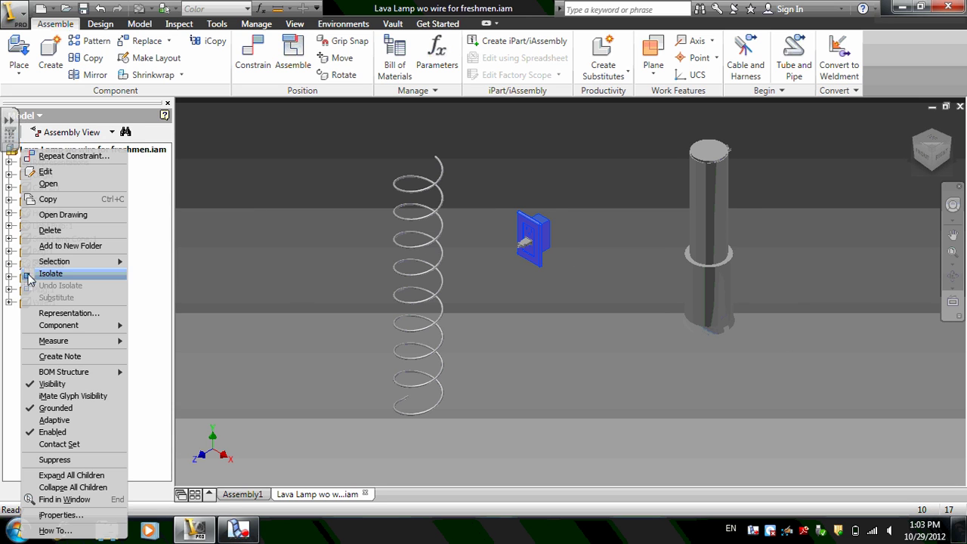
{"action": "left_click", "coordinate": [56, 408]}
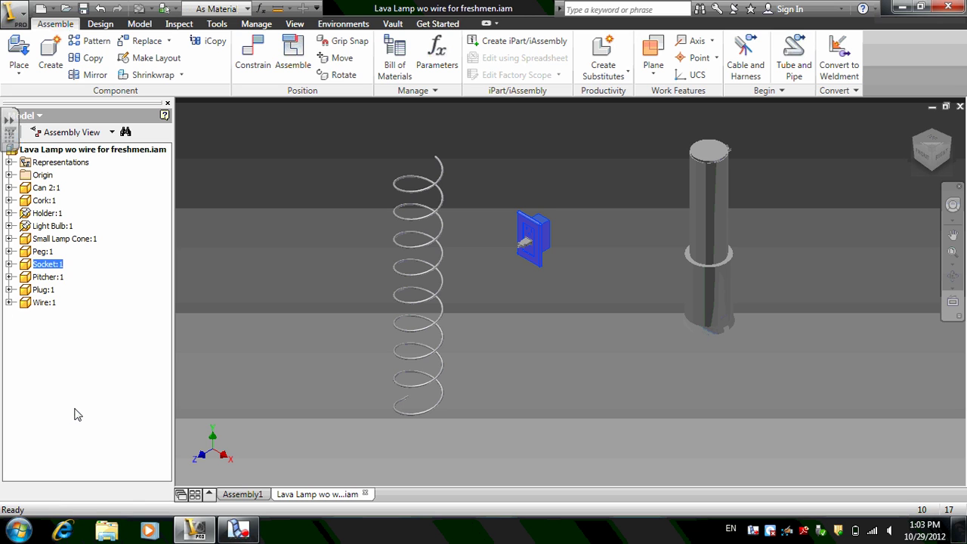
{"action": "left_click", "coordinate": [466, 375]}
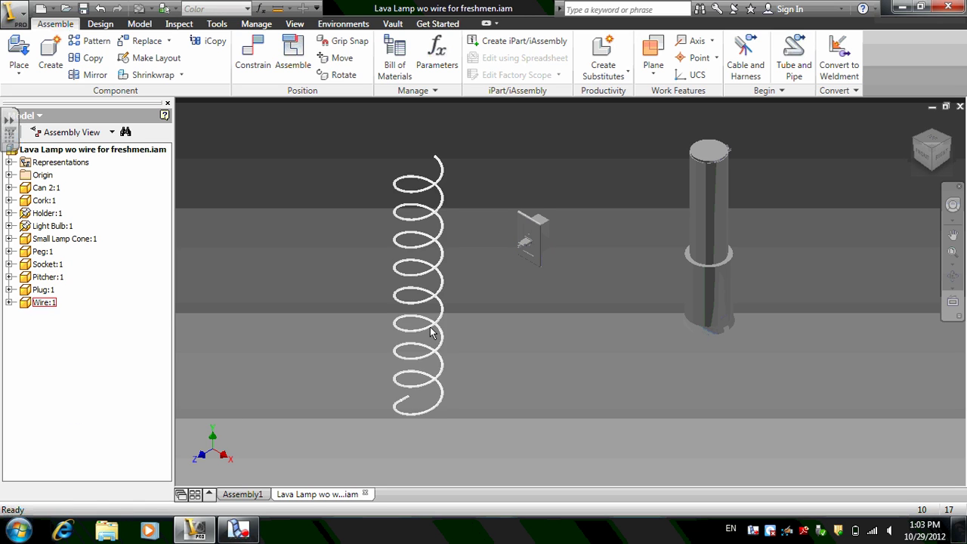
Move the wire beside the lamp and pick its lower end's circular edge as the first reference of an Insert constraint
{"action": "left_click_drag", "start_coordinate": [429, 327], "coordinate": [621, 298]}
{"action": "left_click", "coordinate": [536, 298]}
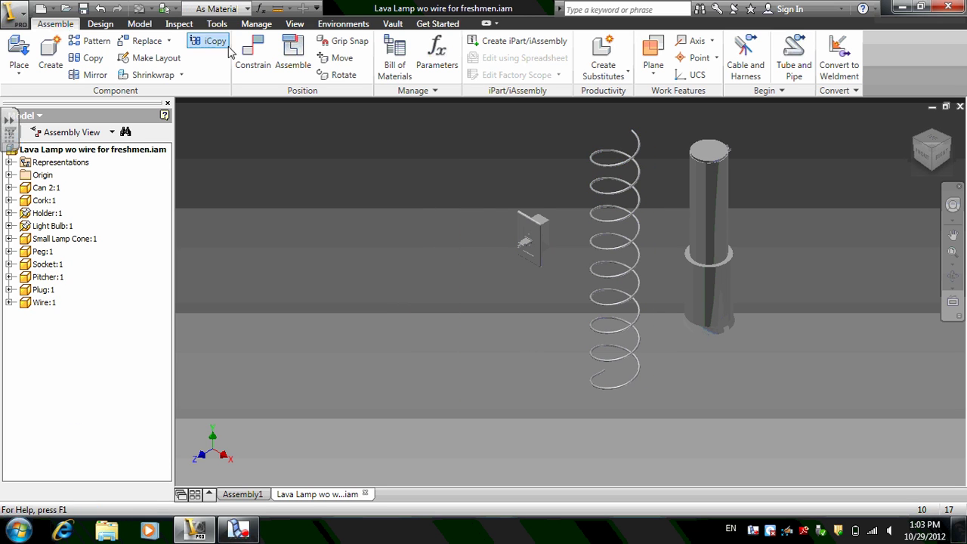
{"action": "left_click", "coordinate": [253, 57]}
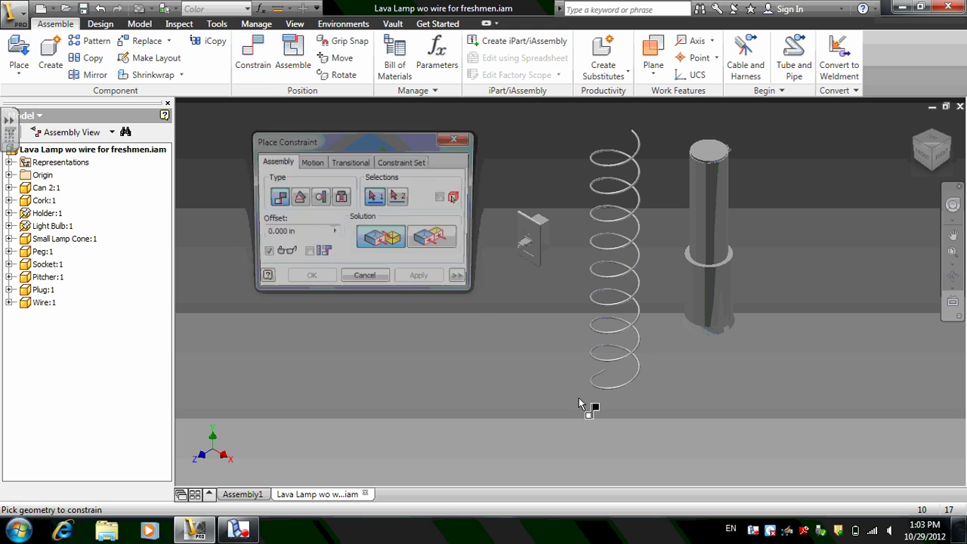
{"action": "scroll", "coordinate": [599, 375], "scroll_direction": "up", "scroll_amount": 5}
{"action": "left_click", "coordinate": [624, 369]}
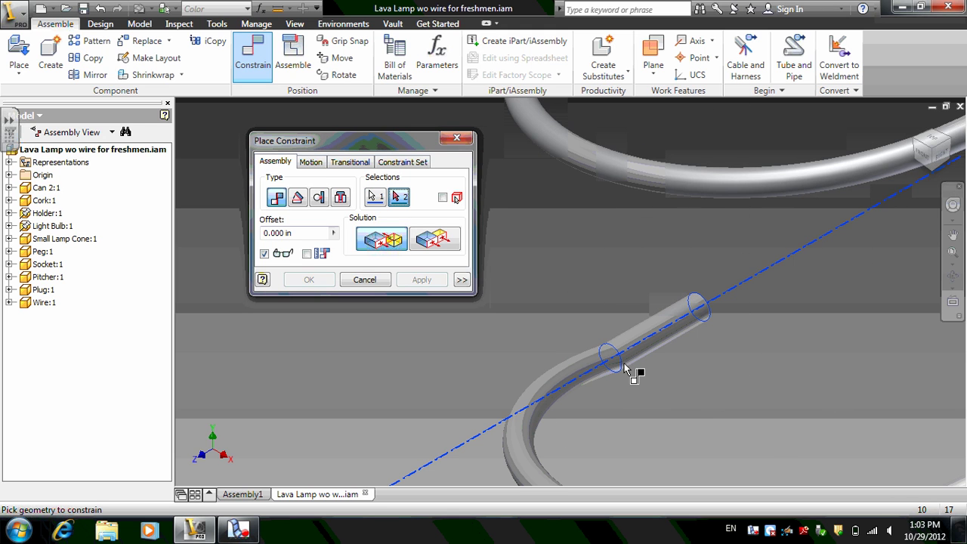
{"action": "left_click", "coordinate": [339, 201]}
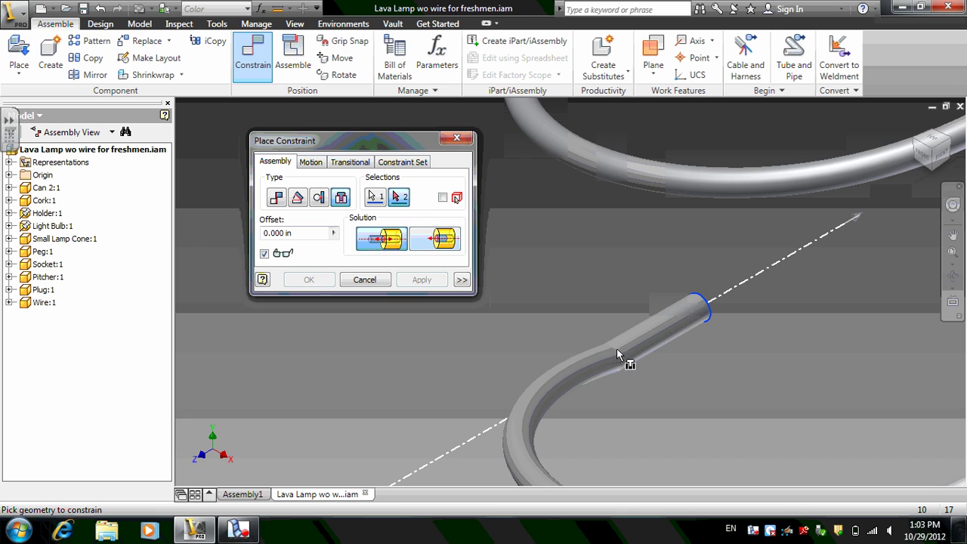
{"action": "left_click", "coordinate": [452, 246]}
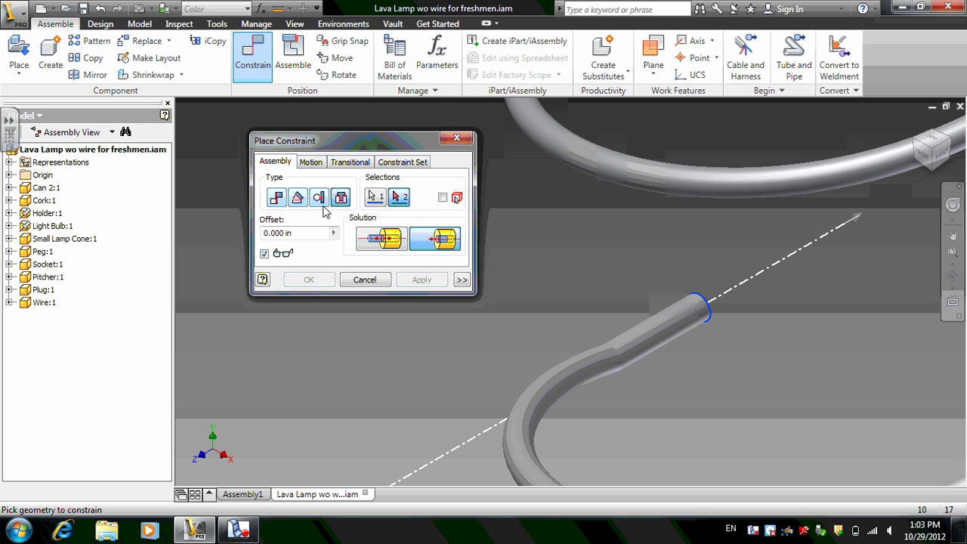
{"action": "left_click", "coordinate": [376, 200]}
{"action": "scroll", "coordinate": [620, 362], "scroll_direction": "down", "scroll_amount": 2}
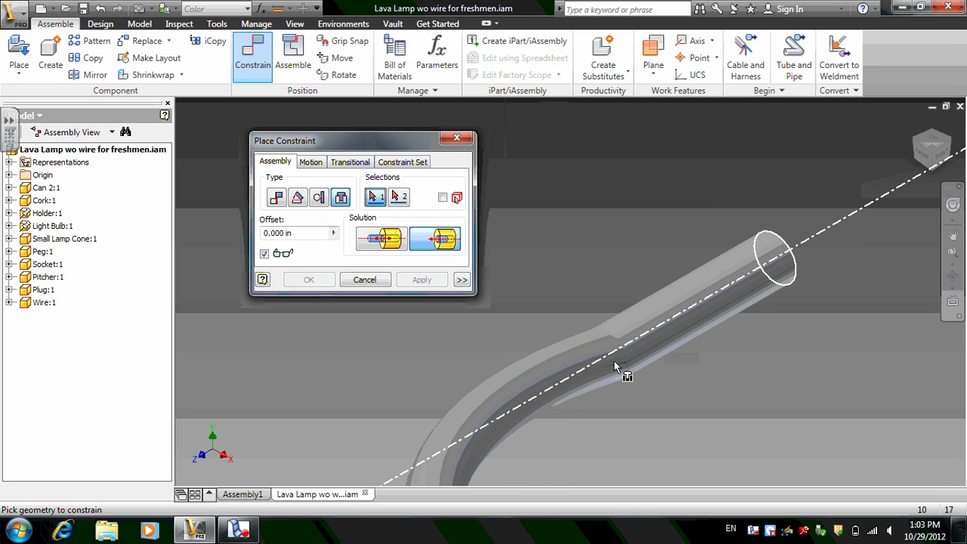
{"action": "left_click", "coordinate": [725, 298]}
{"action": "scroll", "coordinate": [735, 283], "scroll_direction": "up", "scroll_amount": 4}
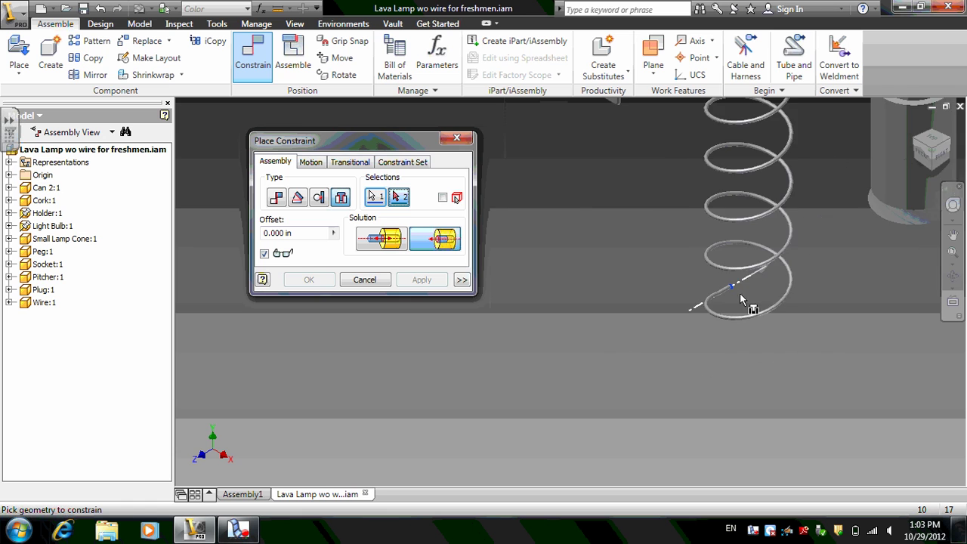
Insert the wire's end into the hole in the holder's underside using the opposed solution and a 0.000 in offset
{"action": "left_click", "coordinate": [953, 205]}
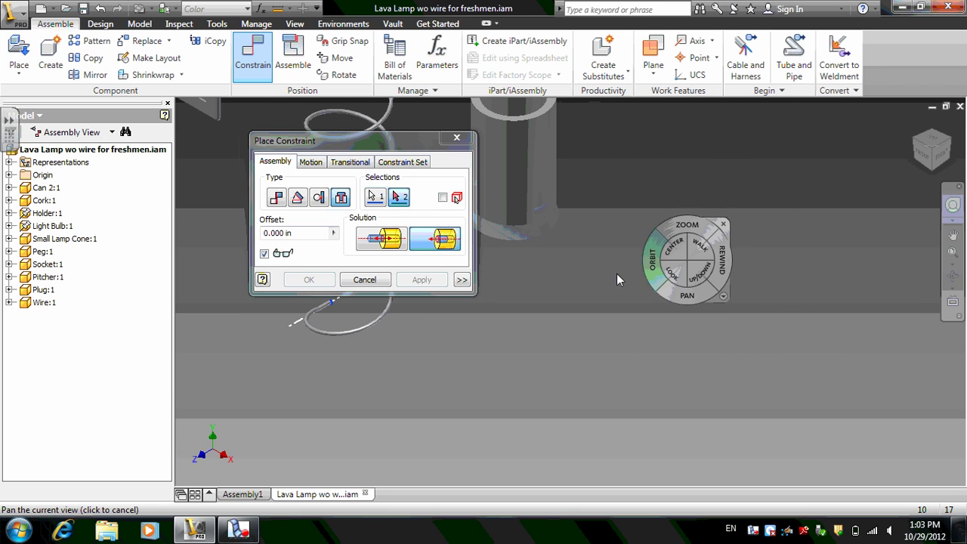
{"action": "left_click_drag", "start_coordinate": [490, 284], "coordinate": [506, 240]}
{"action": "left_click", "coordinate": [546, 259]}
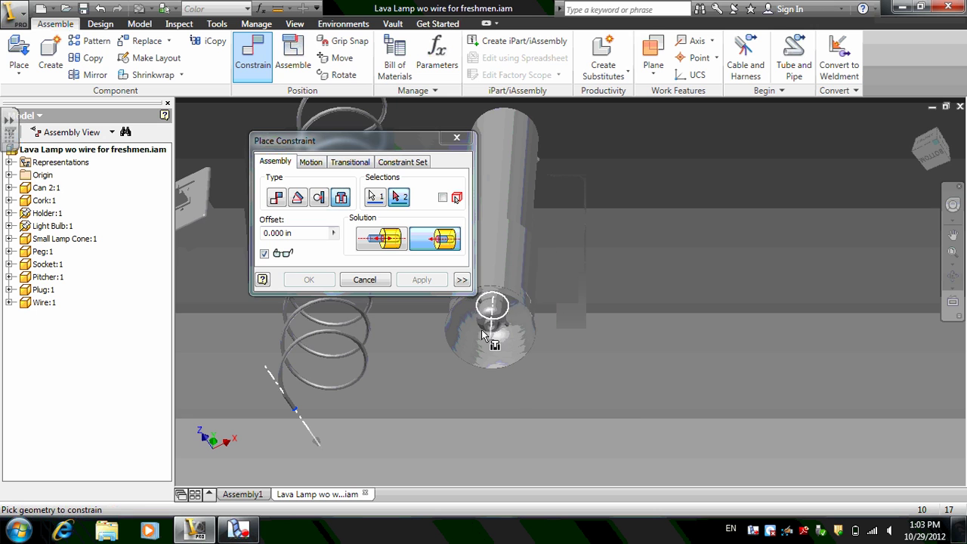
{"action": "scroll", "coordinate": [482, 331], "scroll_direction": "down", "scroll_amount": 6}
{"action": "scroll", "coordinate": [482, 331], "scroll_direction": "down", "scroll_amount": 3}
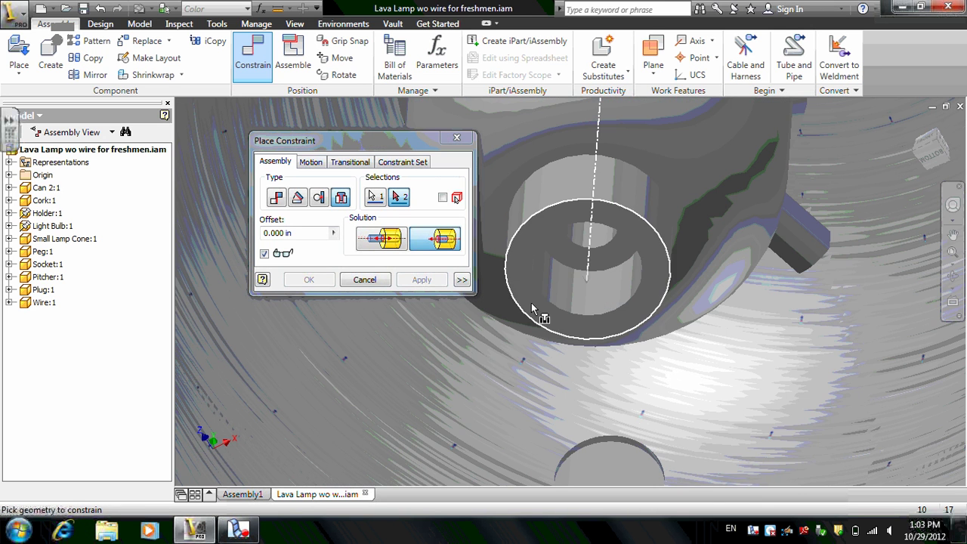
{"action": "left_click", "coordinate": [585, 249]}
{"action": "scroll", "coordinate": [579, 275], "scroll_direction": "up", "scroll_amount": 6}
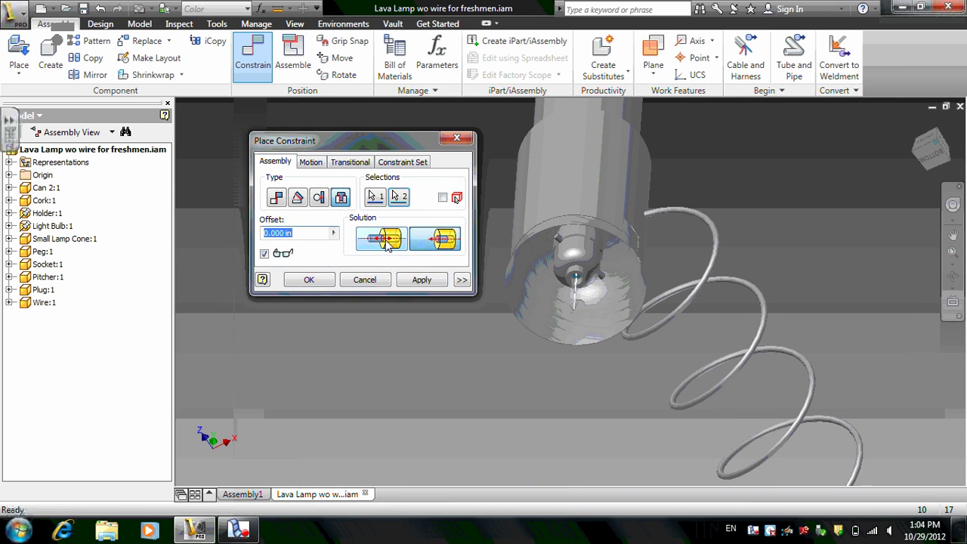
{"action": "left_click", "coordinate": [384, 240]}
{"action": "left_click", "coordinate": [421, 280]}
{"action": "left_click", "coordinate": [364, 280]}
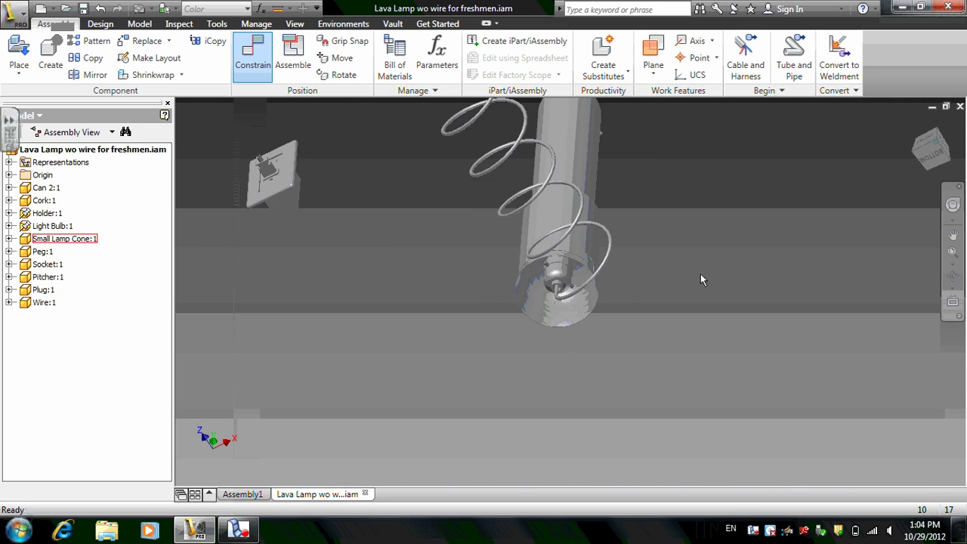
Swing the wire around its lamp connection so its free end lies near the wall socket and plug
{"action": "left_click", "coordinate": [912, 123]}
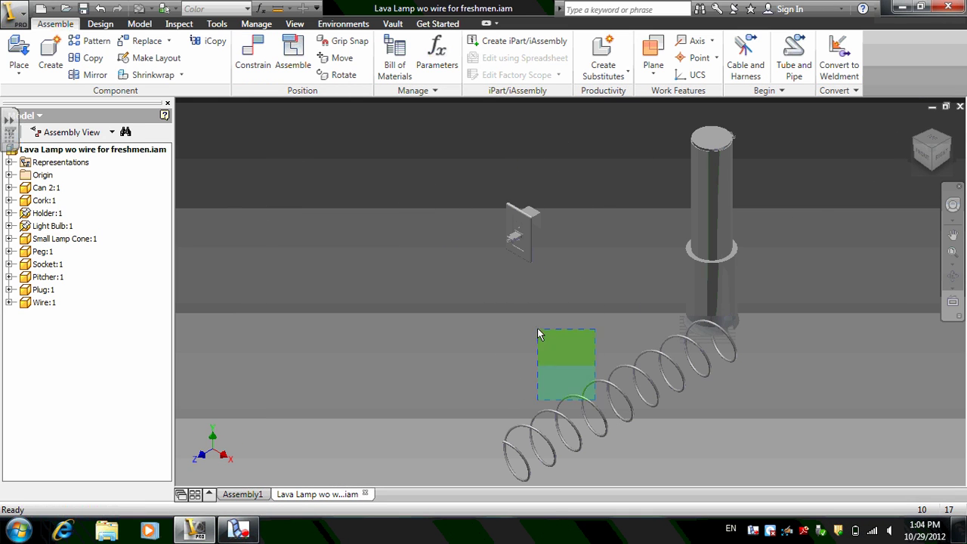
{"action": "left_click", "coordinate": [614, 394]}
{"action": "left_click_drag", "start_coordinate": [613, 391], "coordinate": [552, 318]}
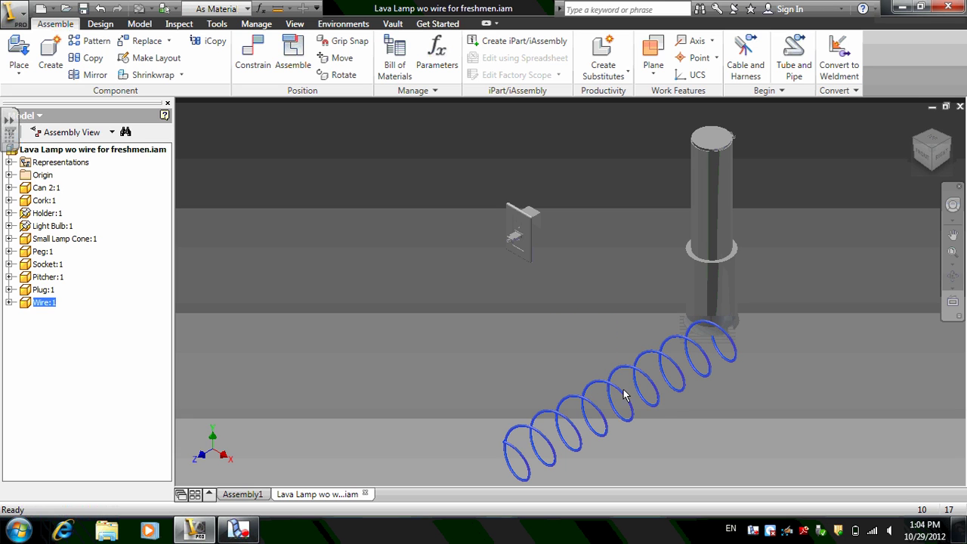
{"action": "left_click_drag", "start_coordinate": [623, 390], "coordinate": [589, 355]}
{"action": "left_click_drag", "start_coordinate": [549, 444], "coordinate": [459, 277]}
{"action": "scroll", "coordinate": [391, 312], "scroll_direction": "down", "scroll_amount": 3}
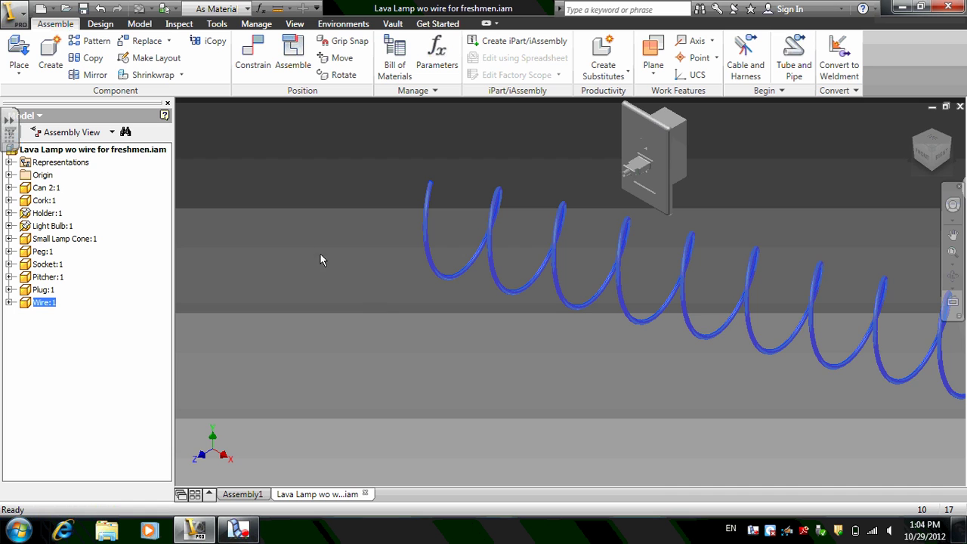
{"action": "scroll", "coordinate": [468, 189], "scroll_direction": "down", "scroll_amount": 2}
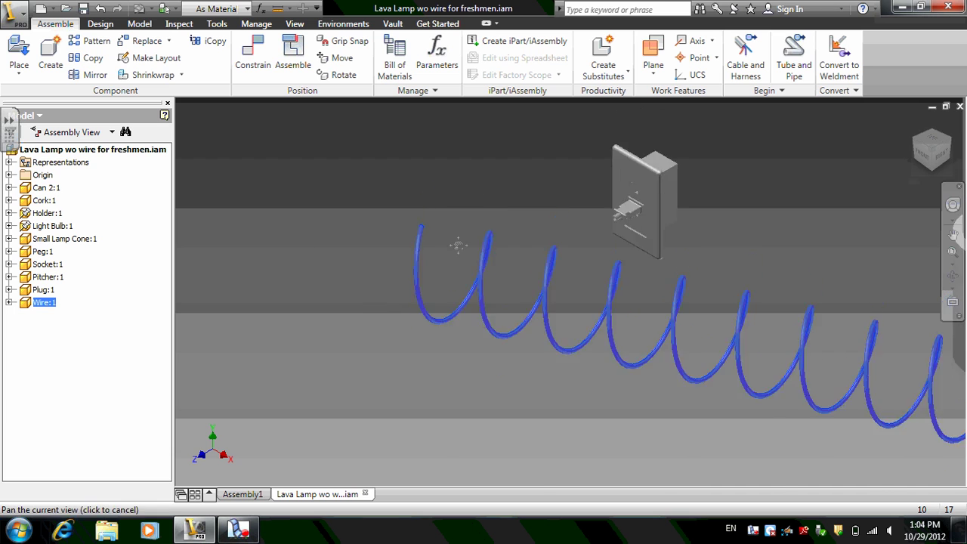
Insert the wire's free end onto the plug's circular edge with a 0.000 in offset
{"action": "left_click", "coordinate": [254, 57]}
{"action": "left_click", "coordinate": [342, 197]}
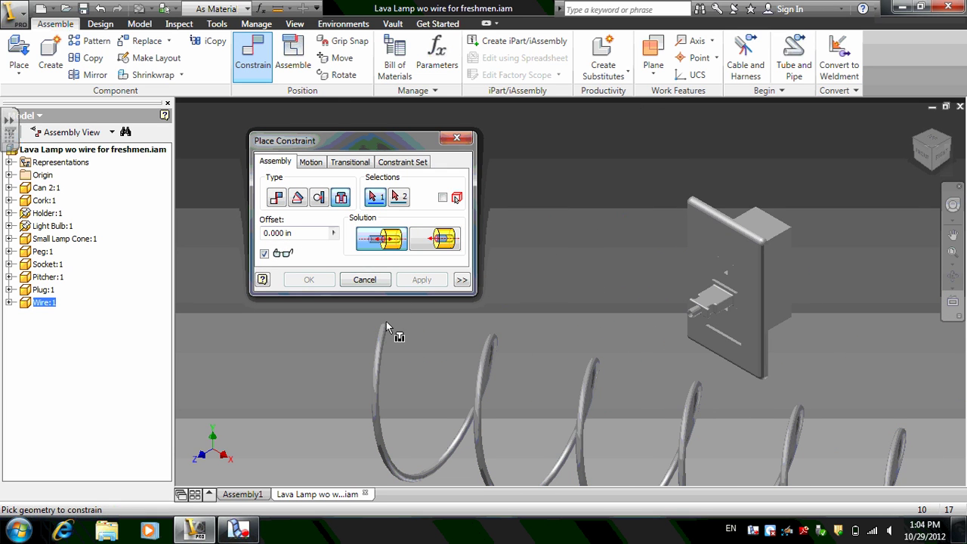
{"action": "left_click", "coordinate": [384, 326]}
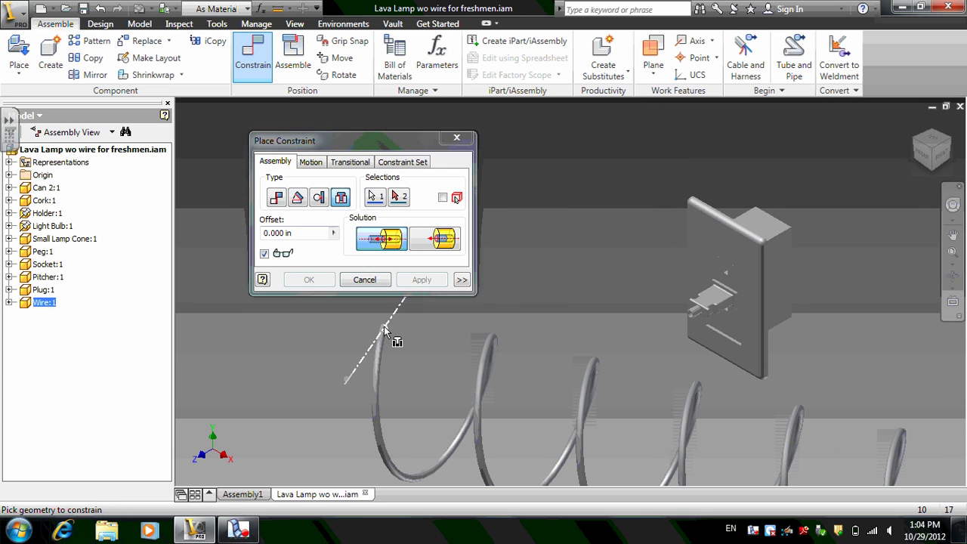
{"action": "left_click", "coordinate": [703, 311]}
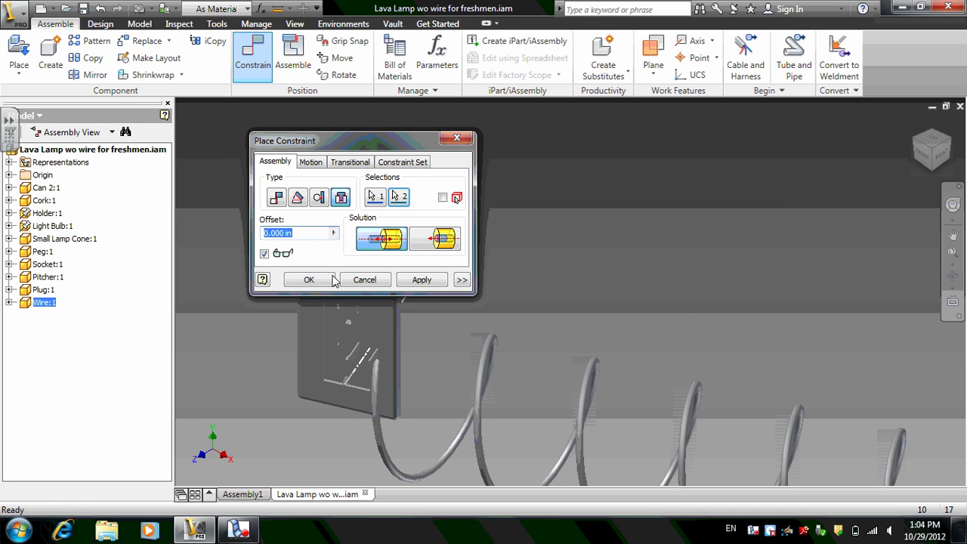
{"action": "left_click", "coordinate": [436, 228]}
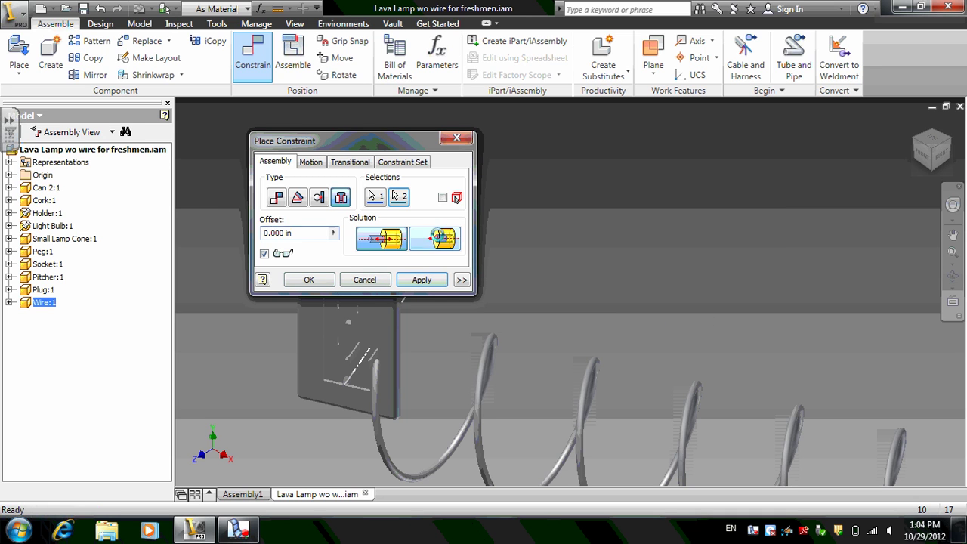
{"action": "left_click", "coordinate": [415, 285]}
{"action": "key", "text": "Escape"}
Test the can's movement with the wire, plug and socket attached to the lamp
{"action": "scroll", "coordinate": [462, 314], "scroll_direction": "up", "scroll_amount": 6}
{"action": "scroll", "coordinate": [510, 308], "scroll_direction": "down", "scroll_amount": 3}
{"action": "middle_click_drag", "start_coordinate": [510, 308], "coordinate": [461, 285]}
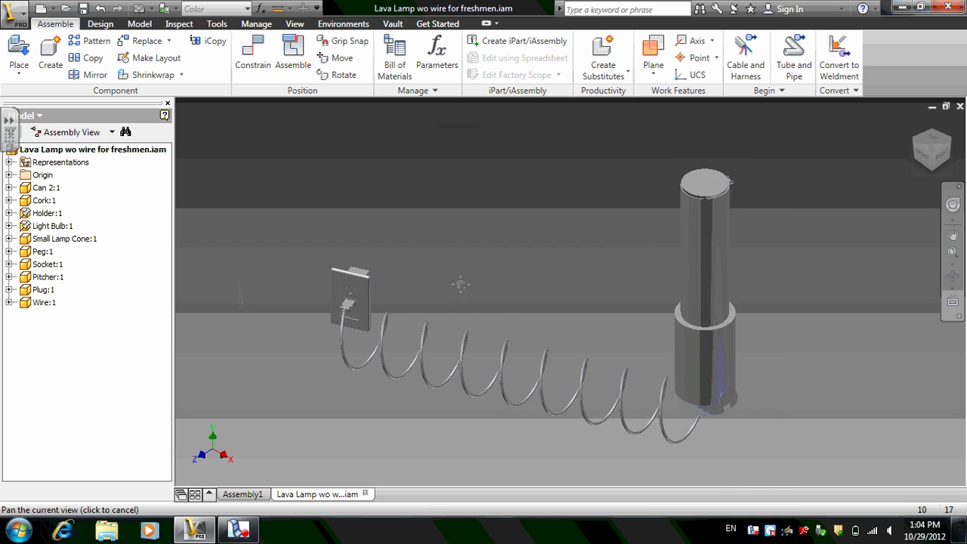
{"action": "left_click", "coordinate": [691, 365]}
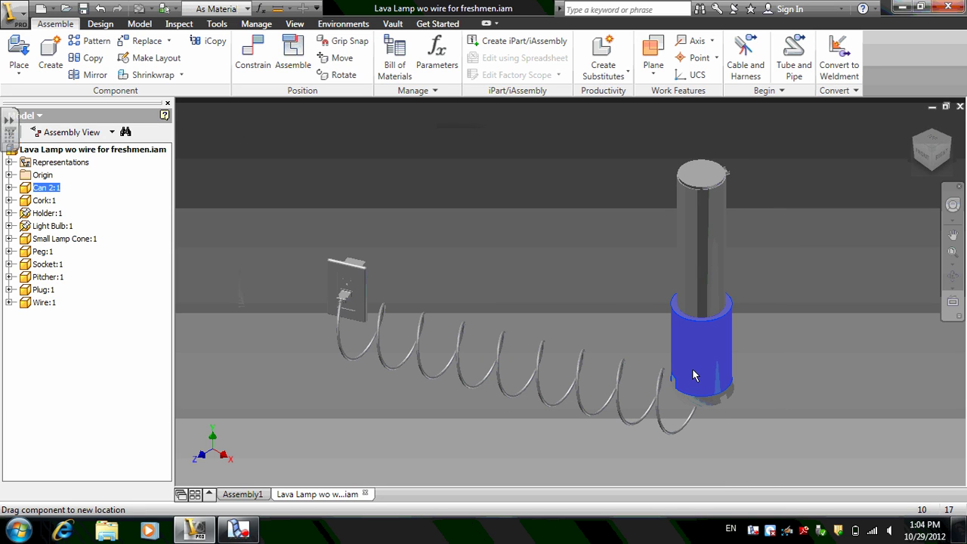